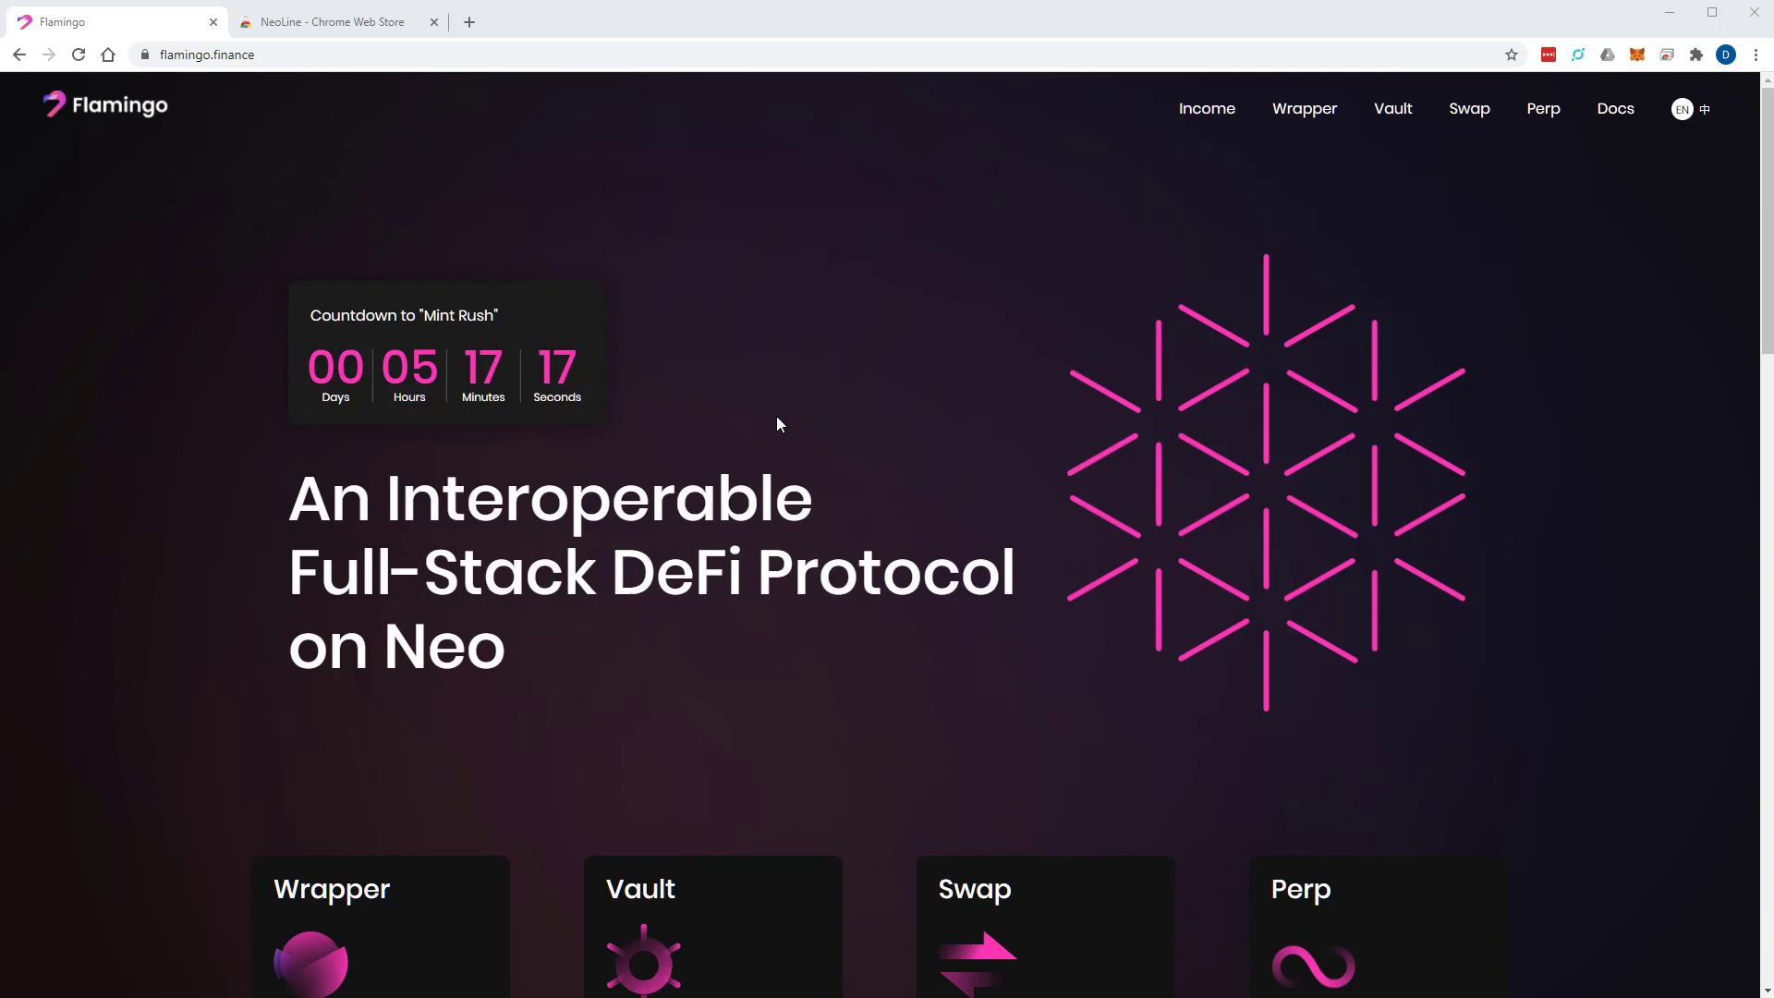
# Check the 102 NEO balance in the Neon desktop wallet, then browse the Flamingo homepage products.
pyautogui.click(331, 29)
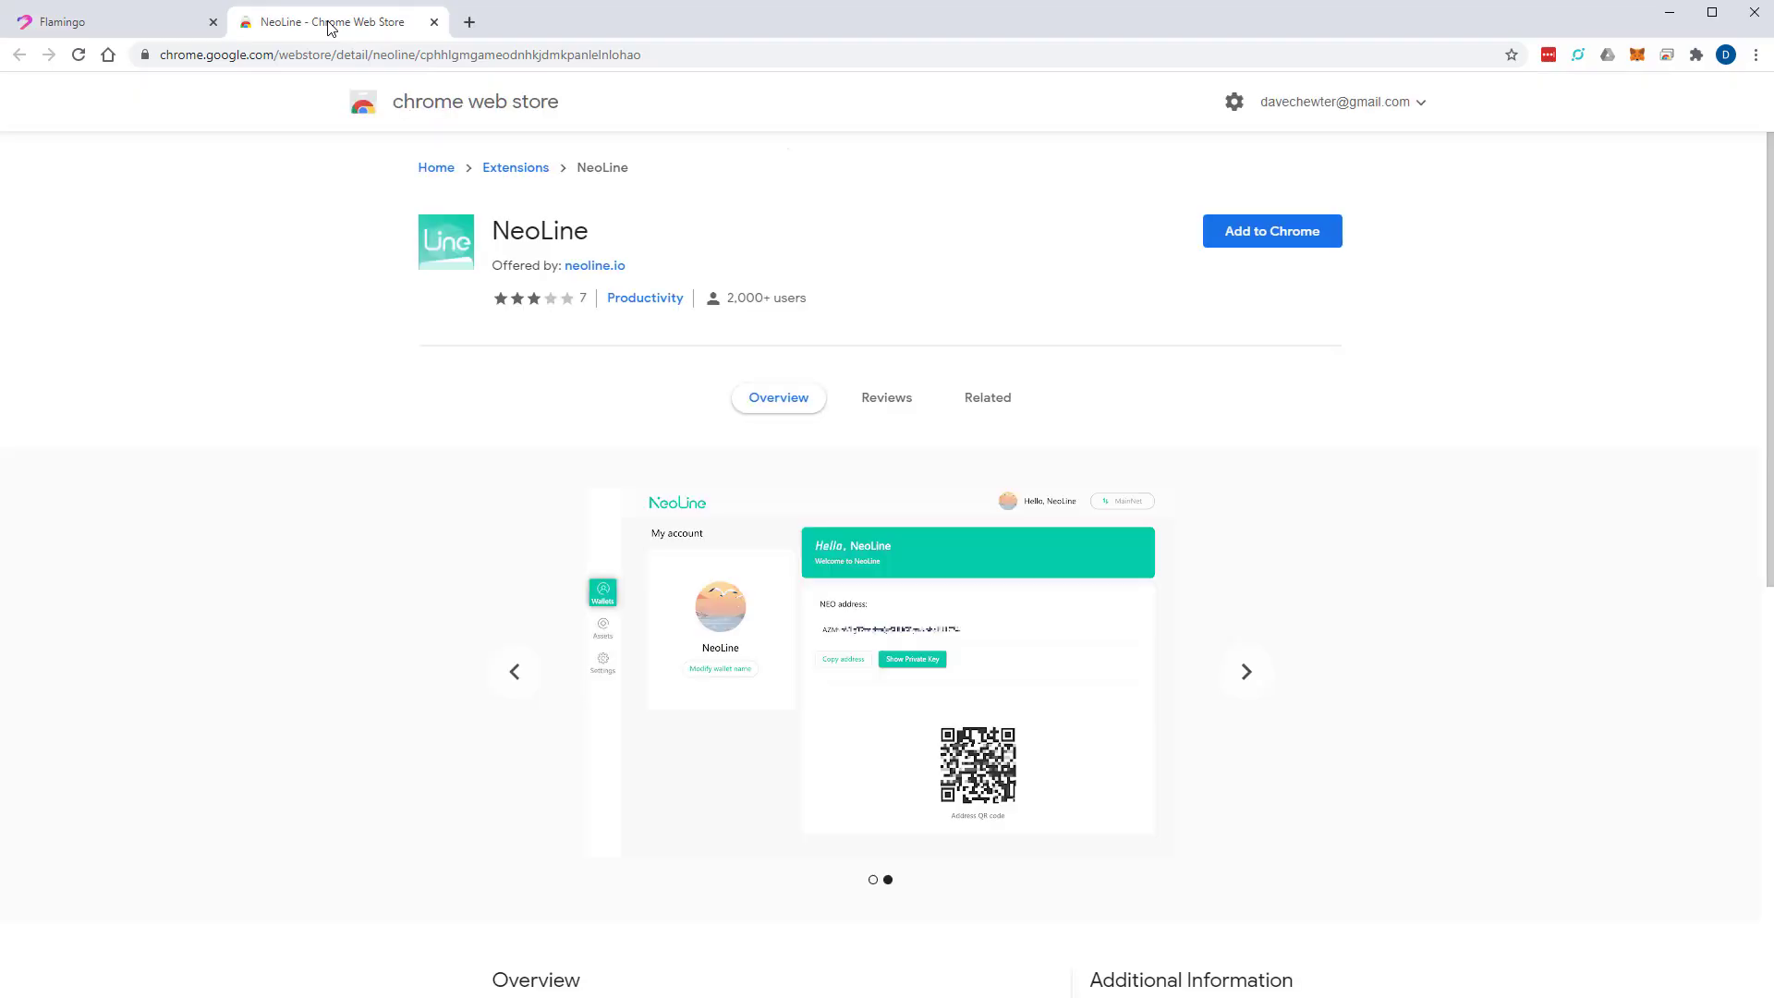
pyautogui.click(109, 26)
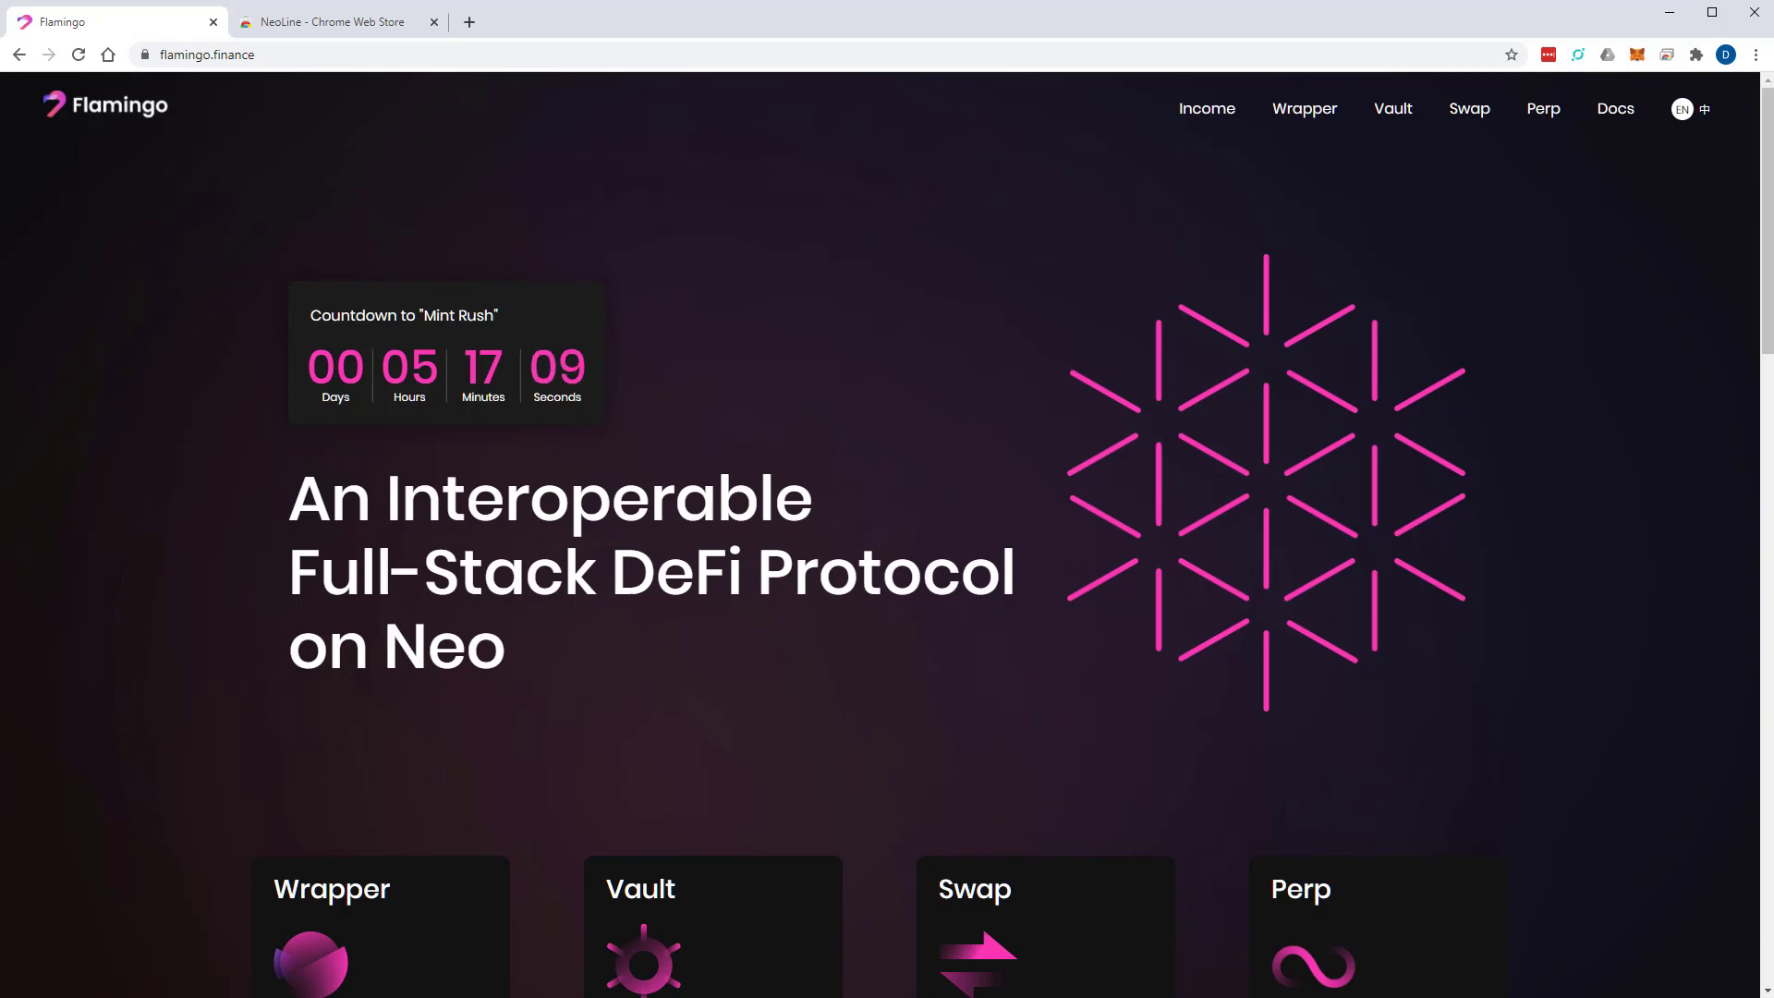
pyautogui.hotkey('alt', 'Tab')
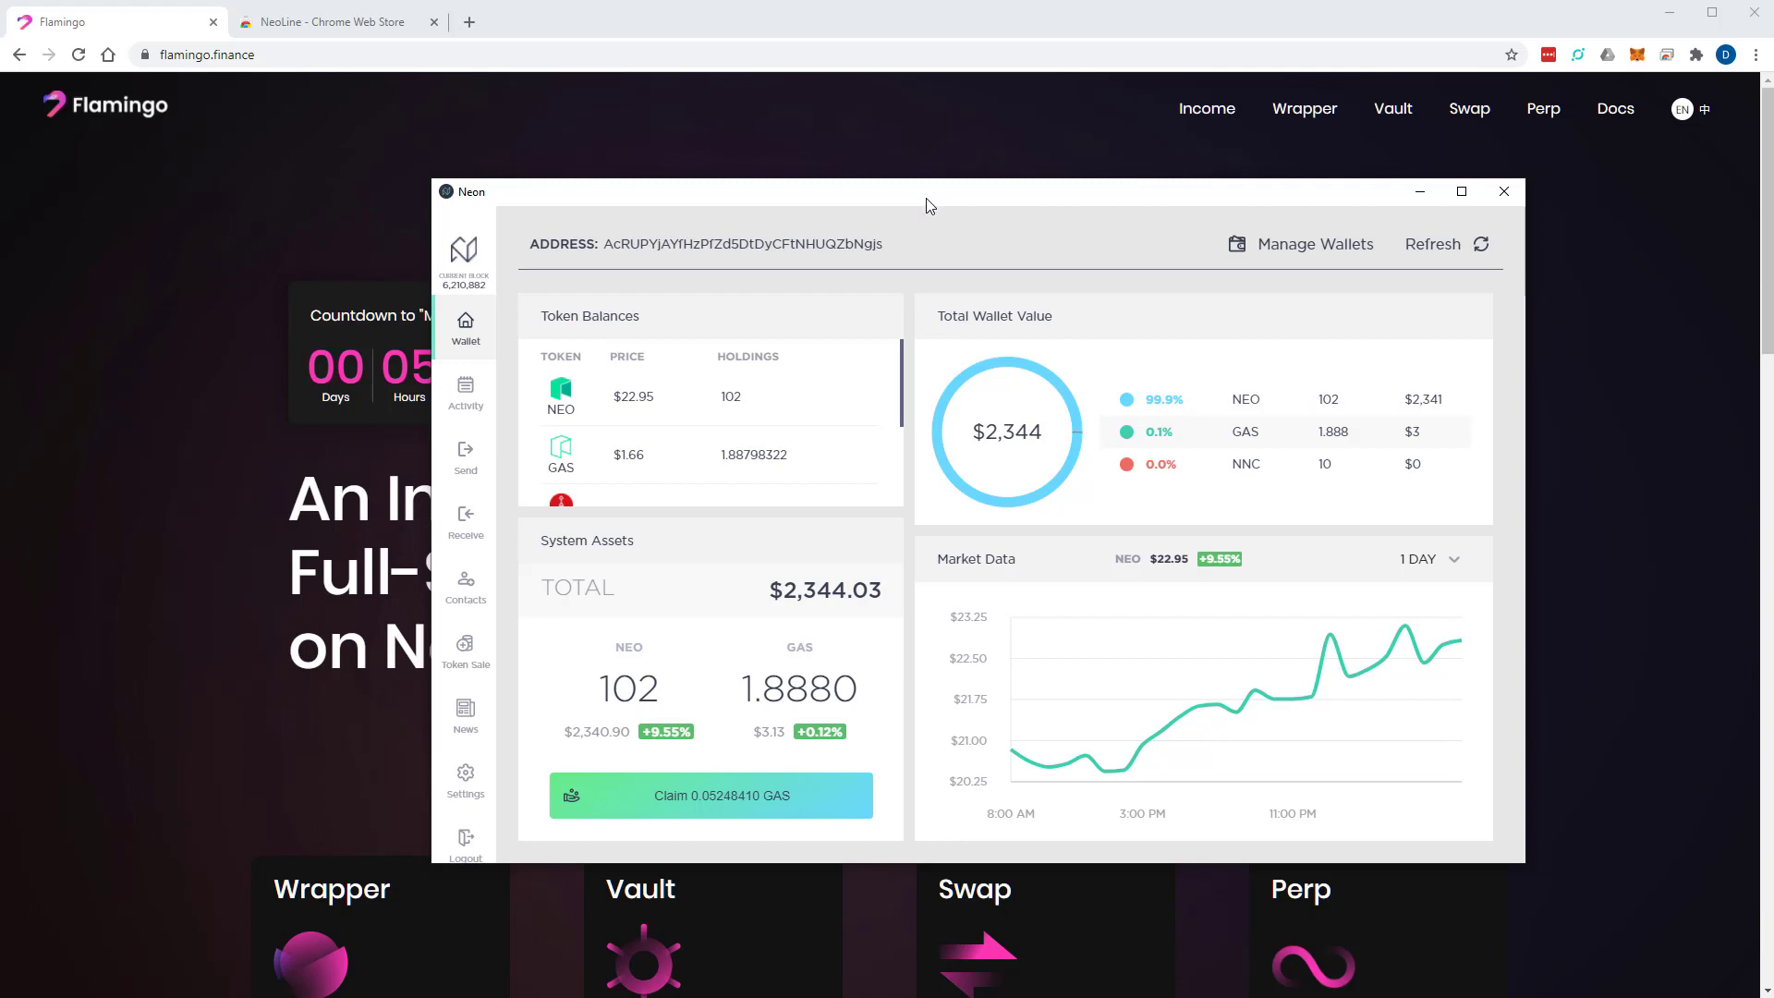
pyautogui.click(111, 28)
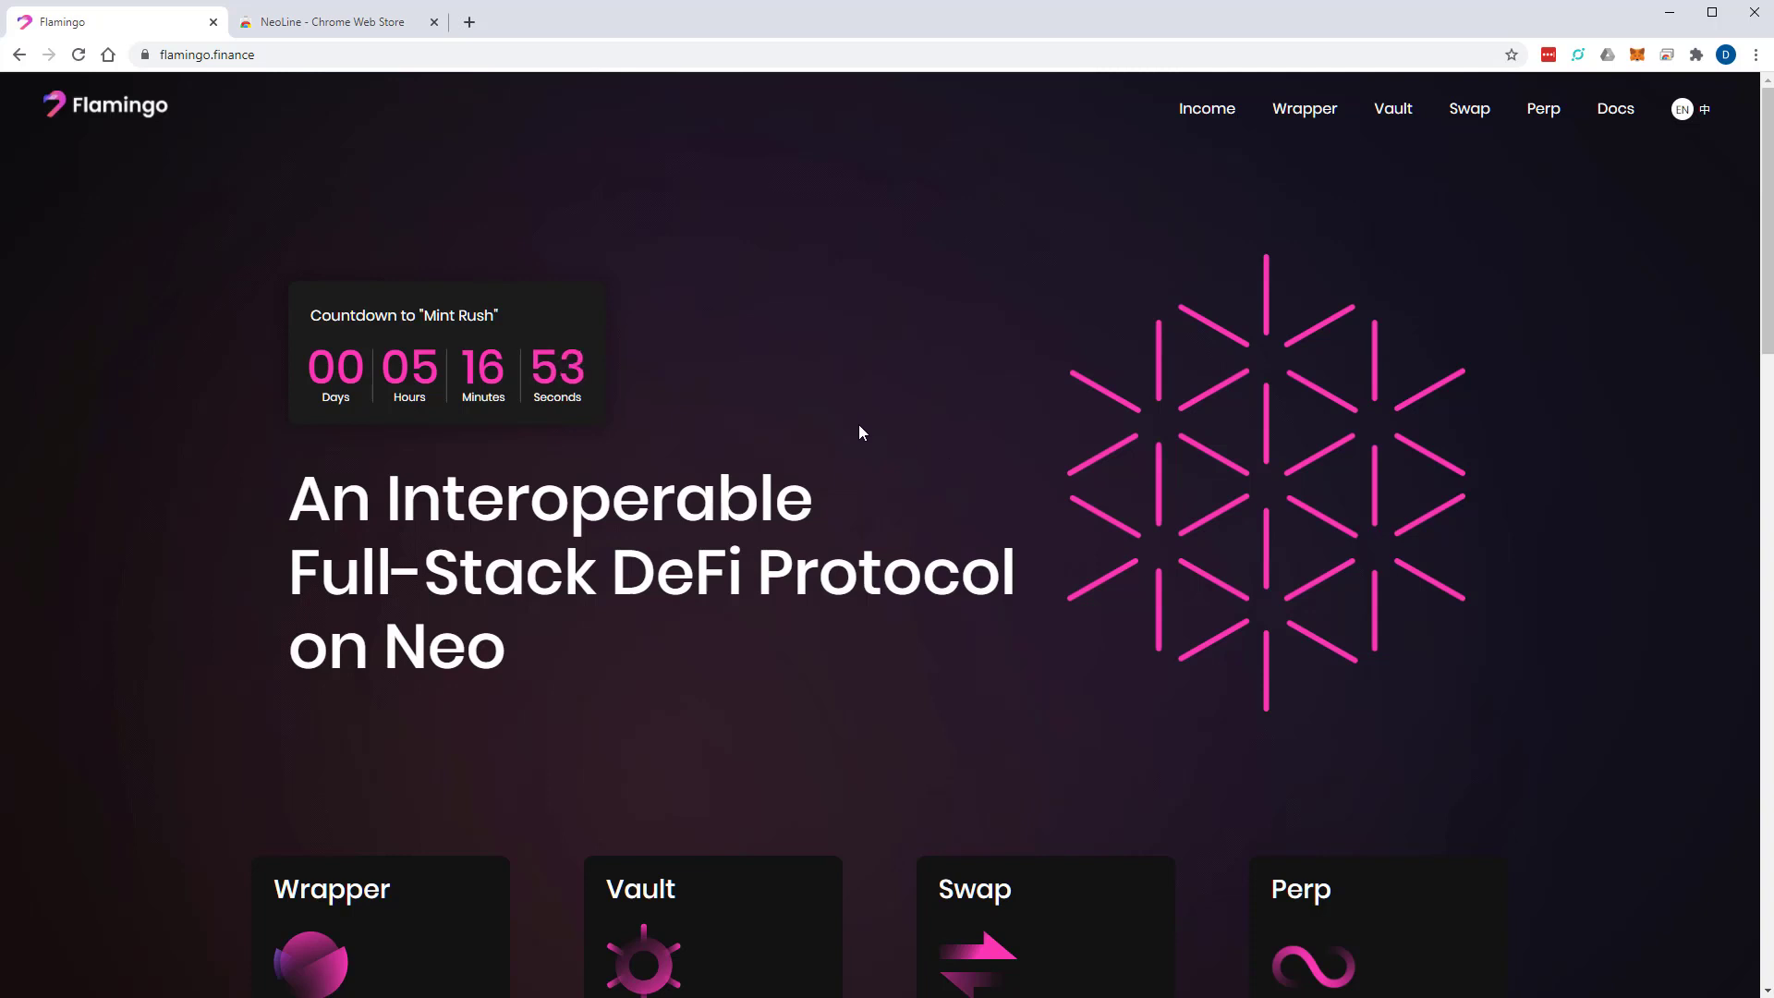
pyautogui.scroll(-1, 860, 426)
pyautogui.scroll(-5, 859, 432)
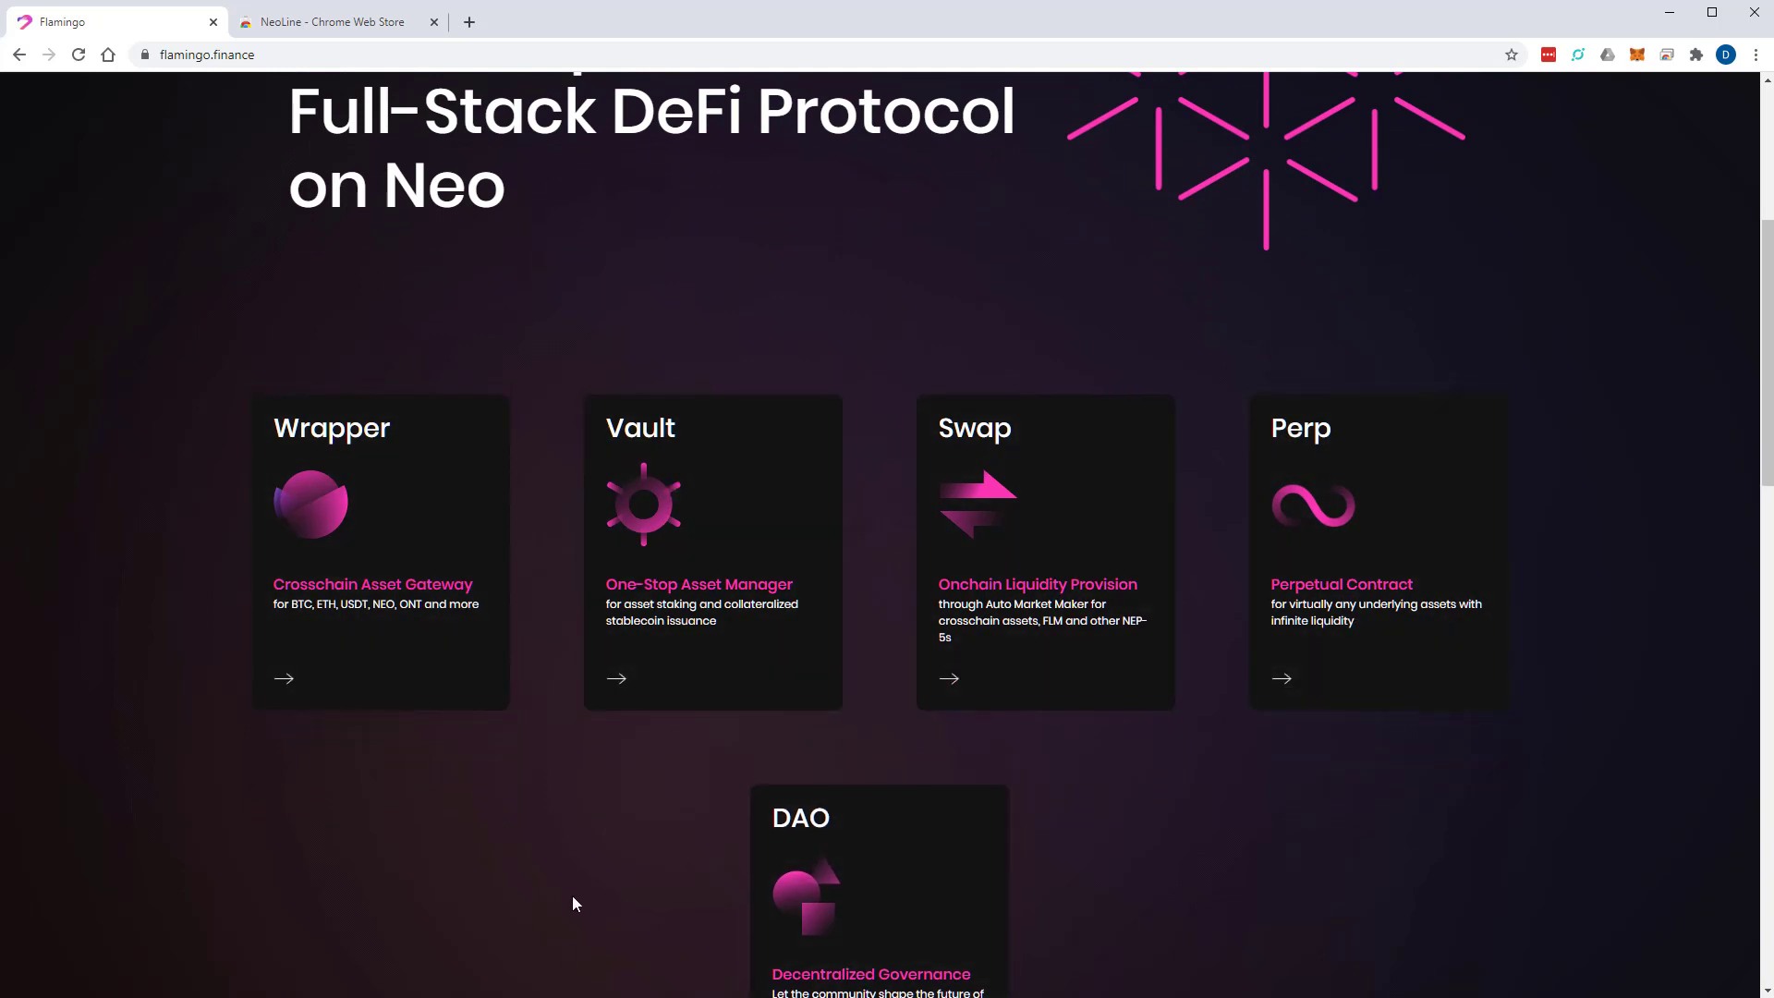
pyautogui.scroll(5, 550, 890)
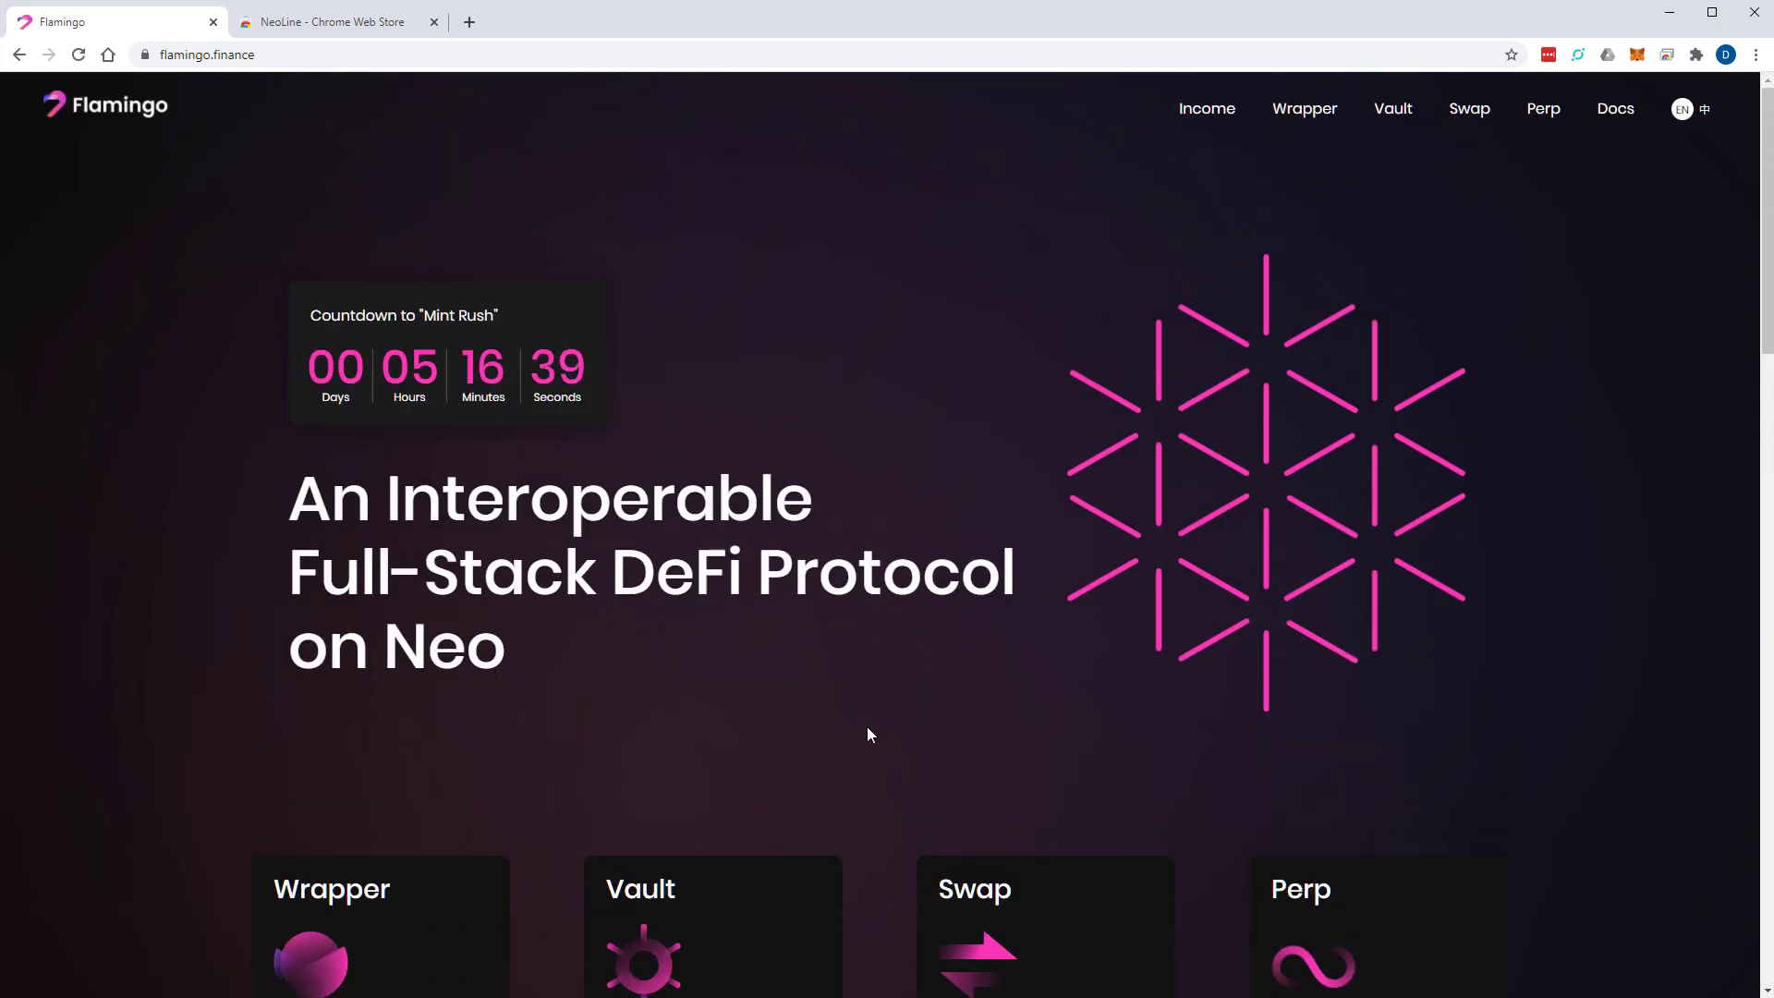
# Open the Wrapper from the Income menu and choose NEO as the token to wrap into nNEO.
pyautogui.click(1192, 112)
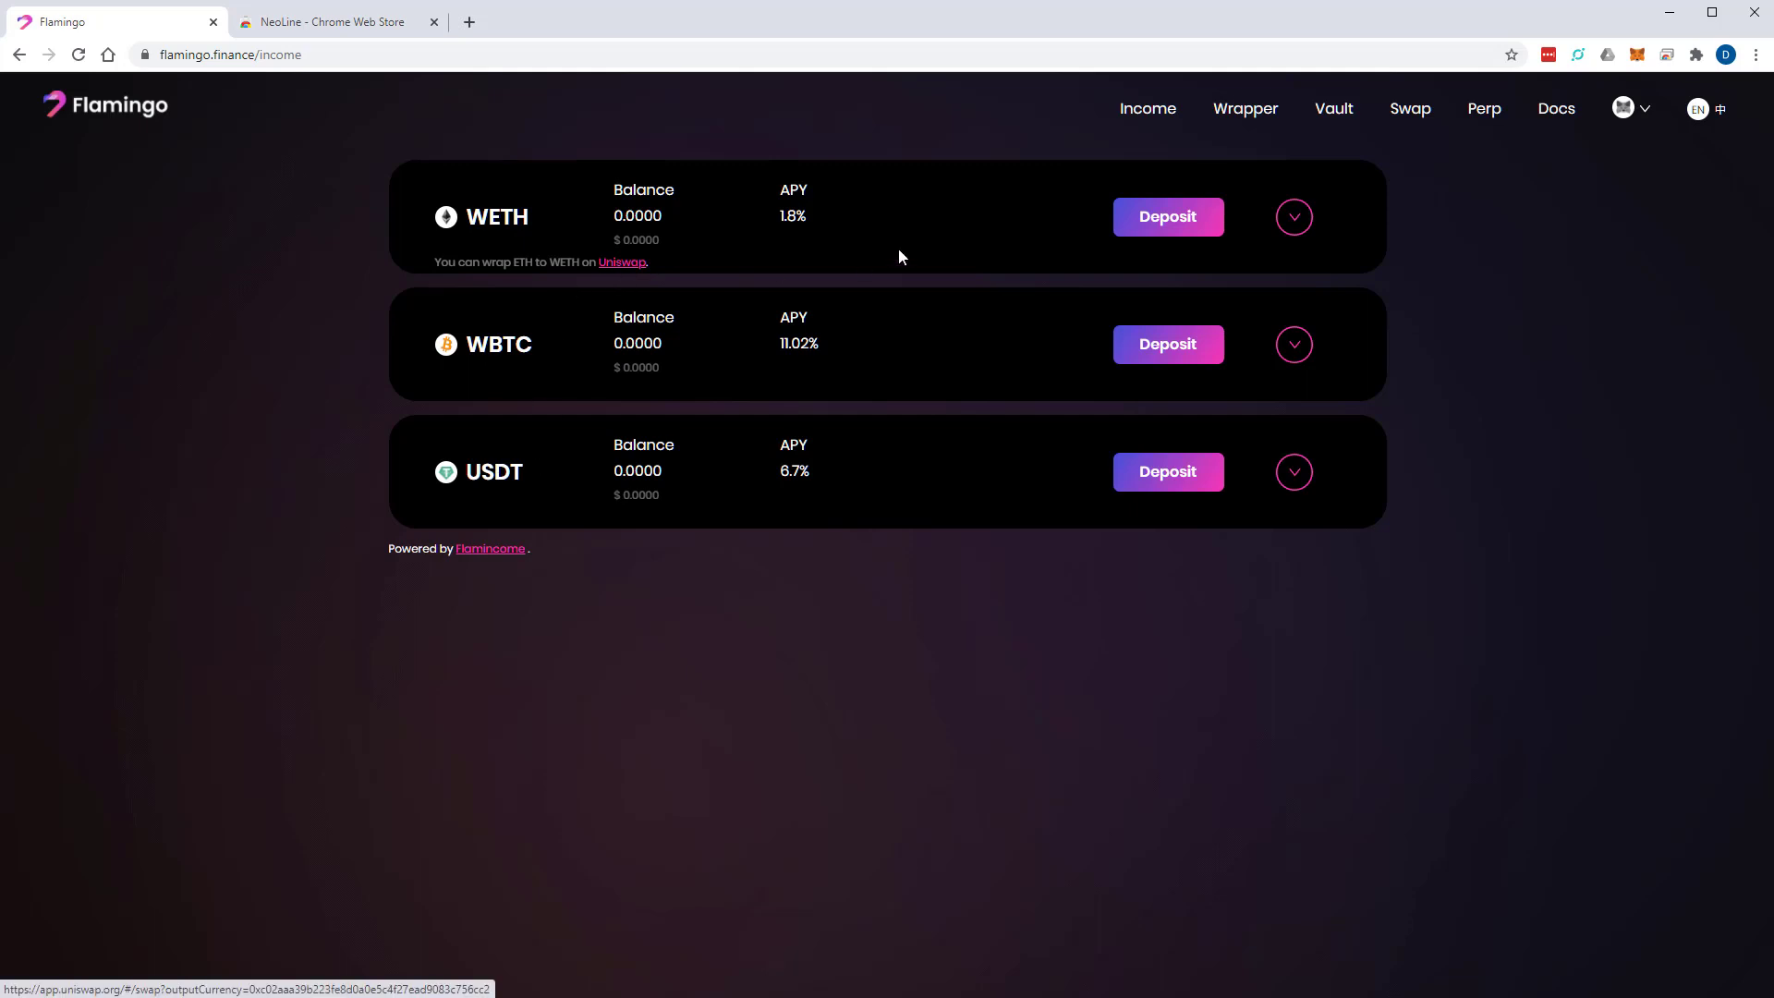
pyautogui.click(1246, 115)
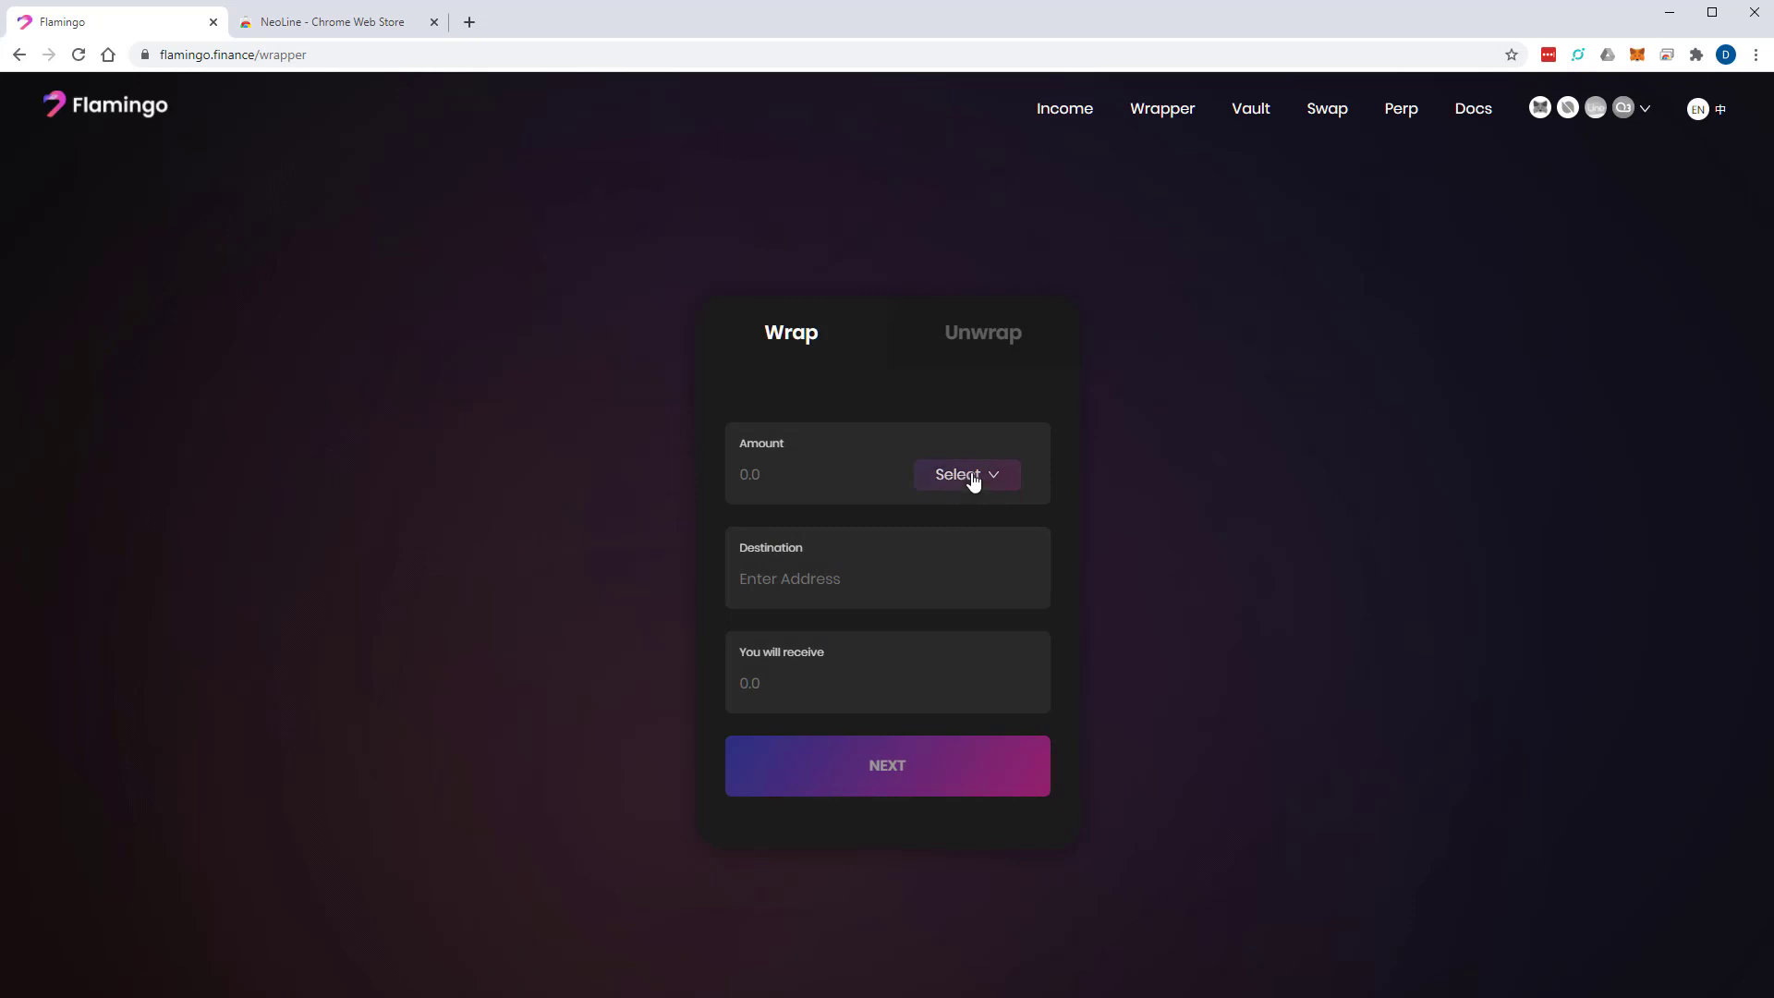
pyautogui.click(973, 480)
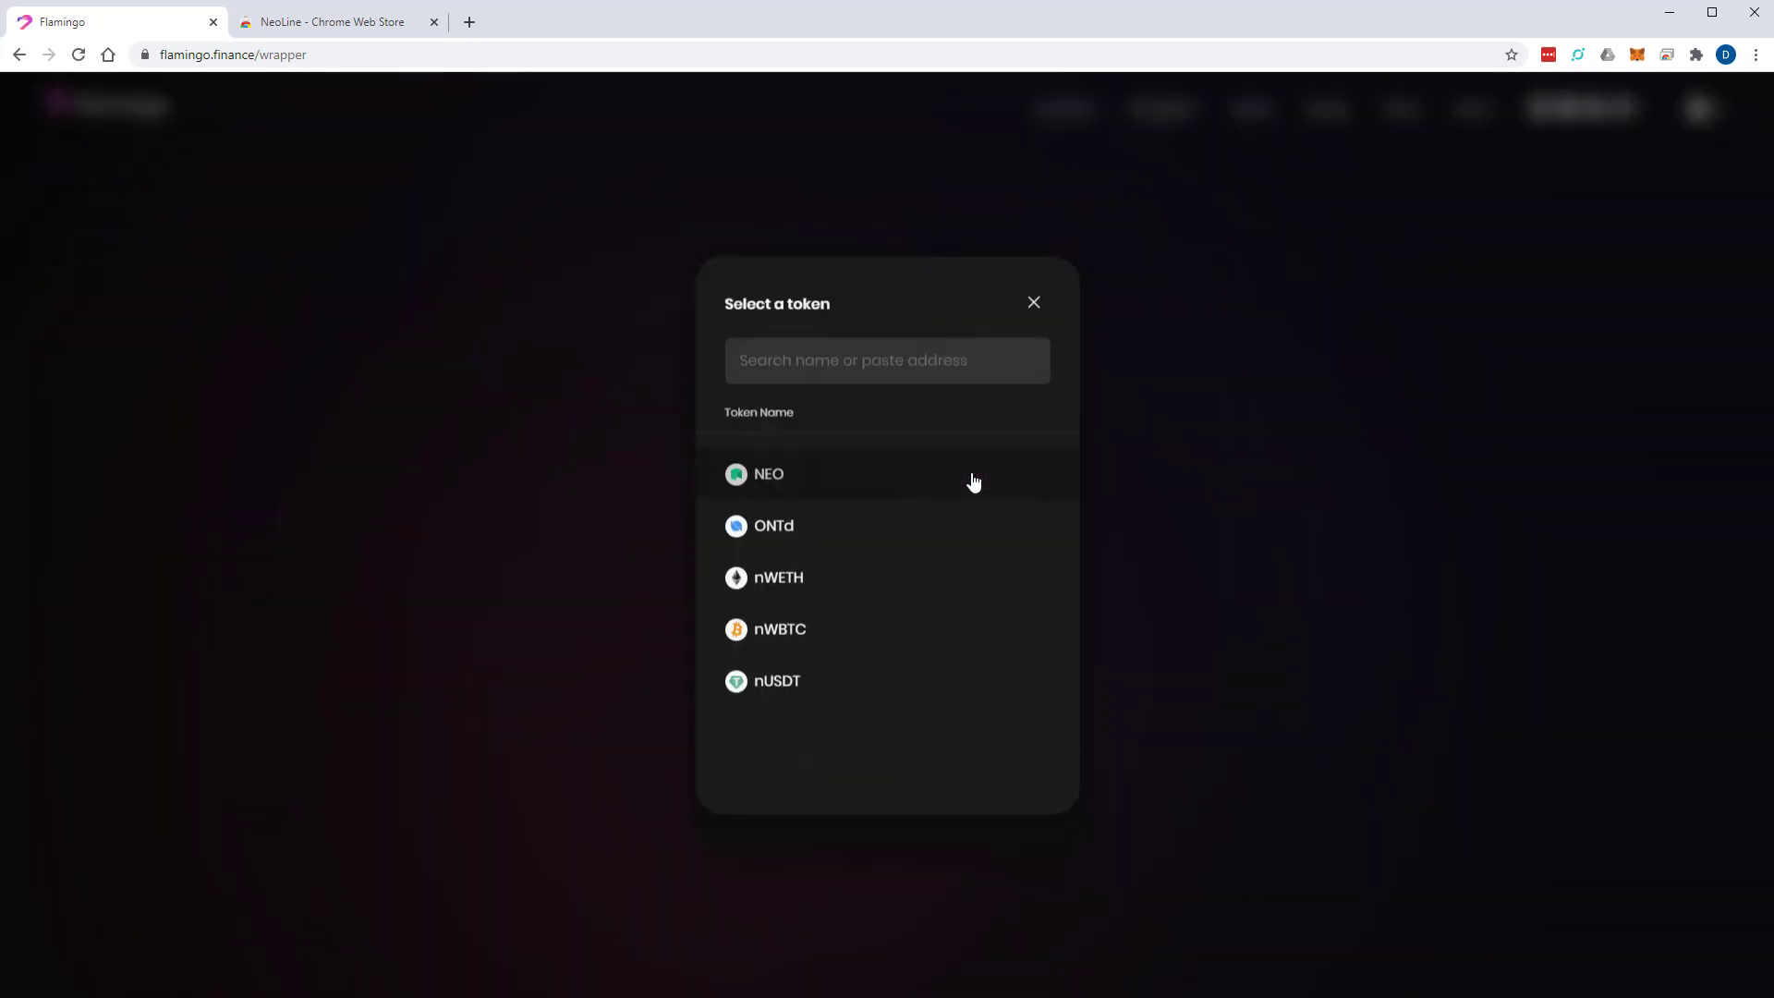
pyautogui.click(805, 482)
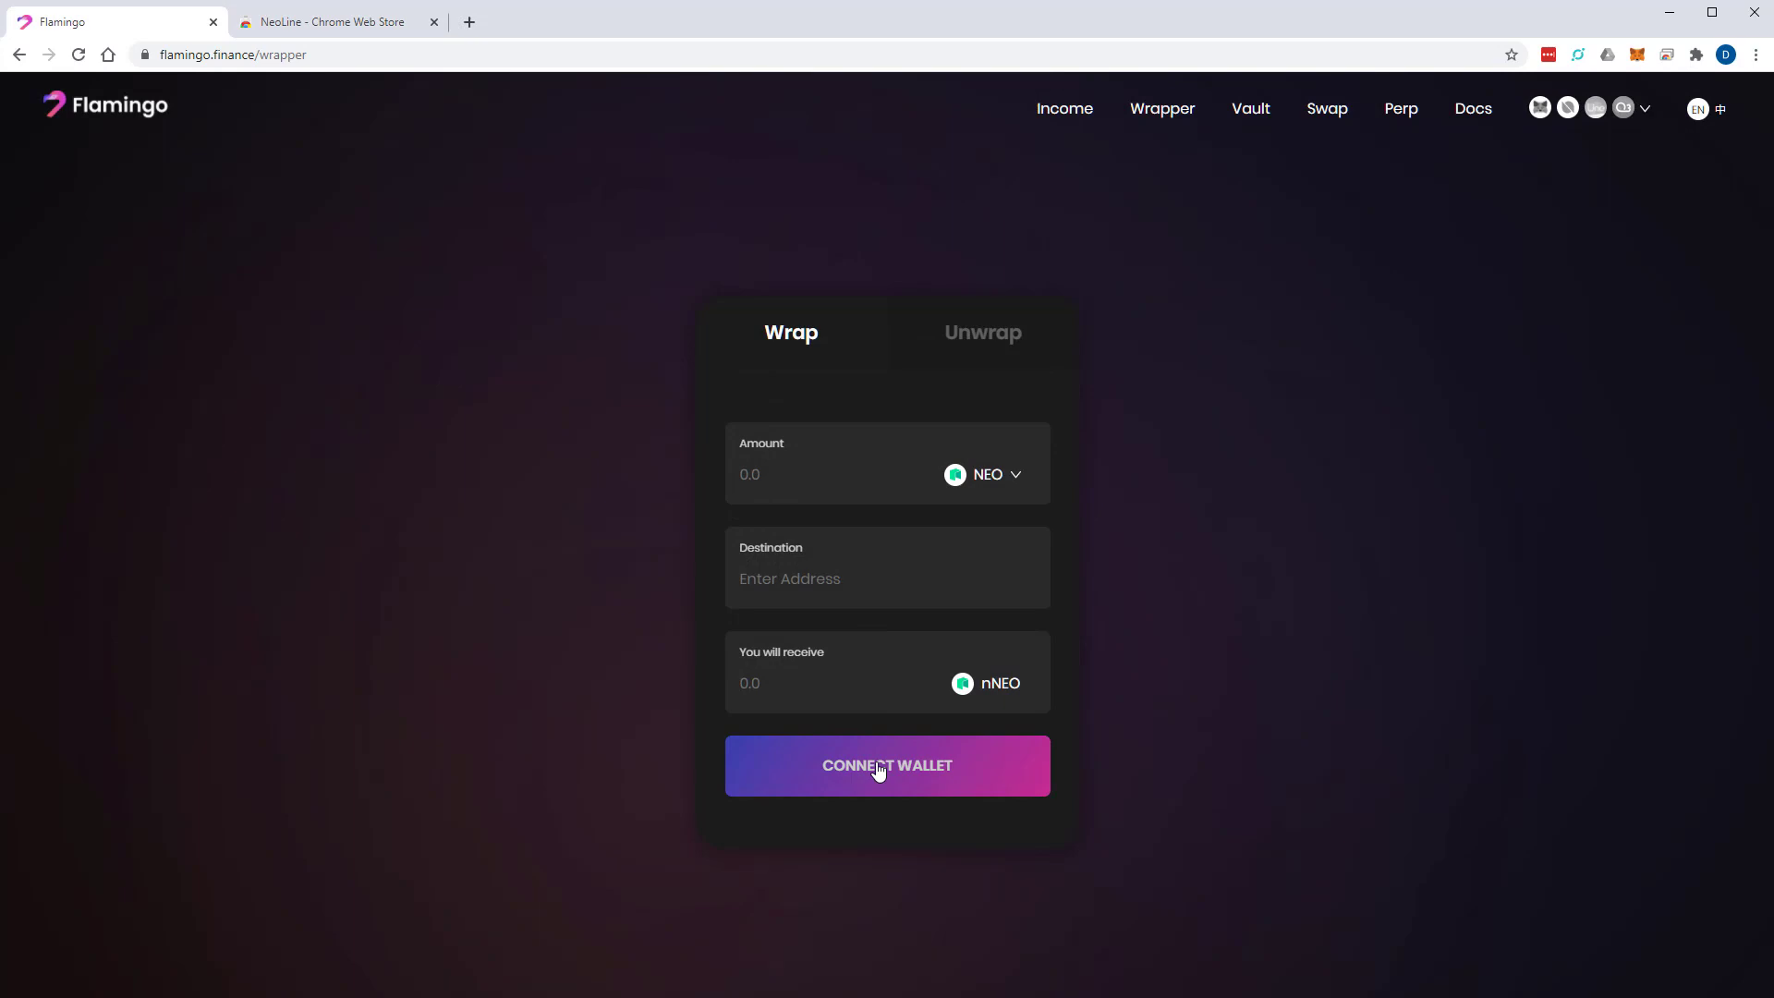
# Add the NeoLine extension to Chrome from its Web Store page.
pyautogui.click(331, 22)
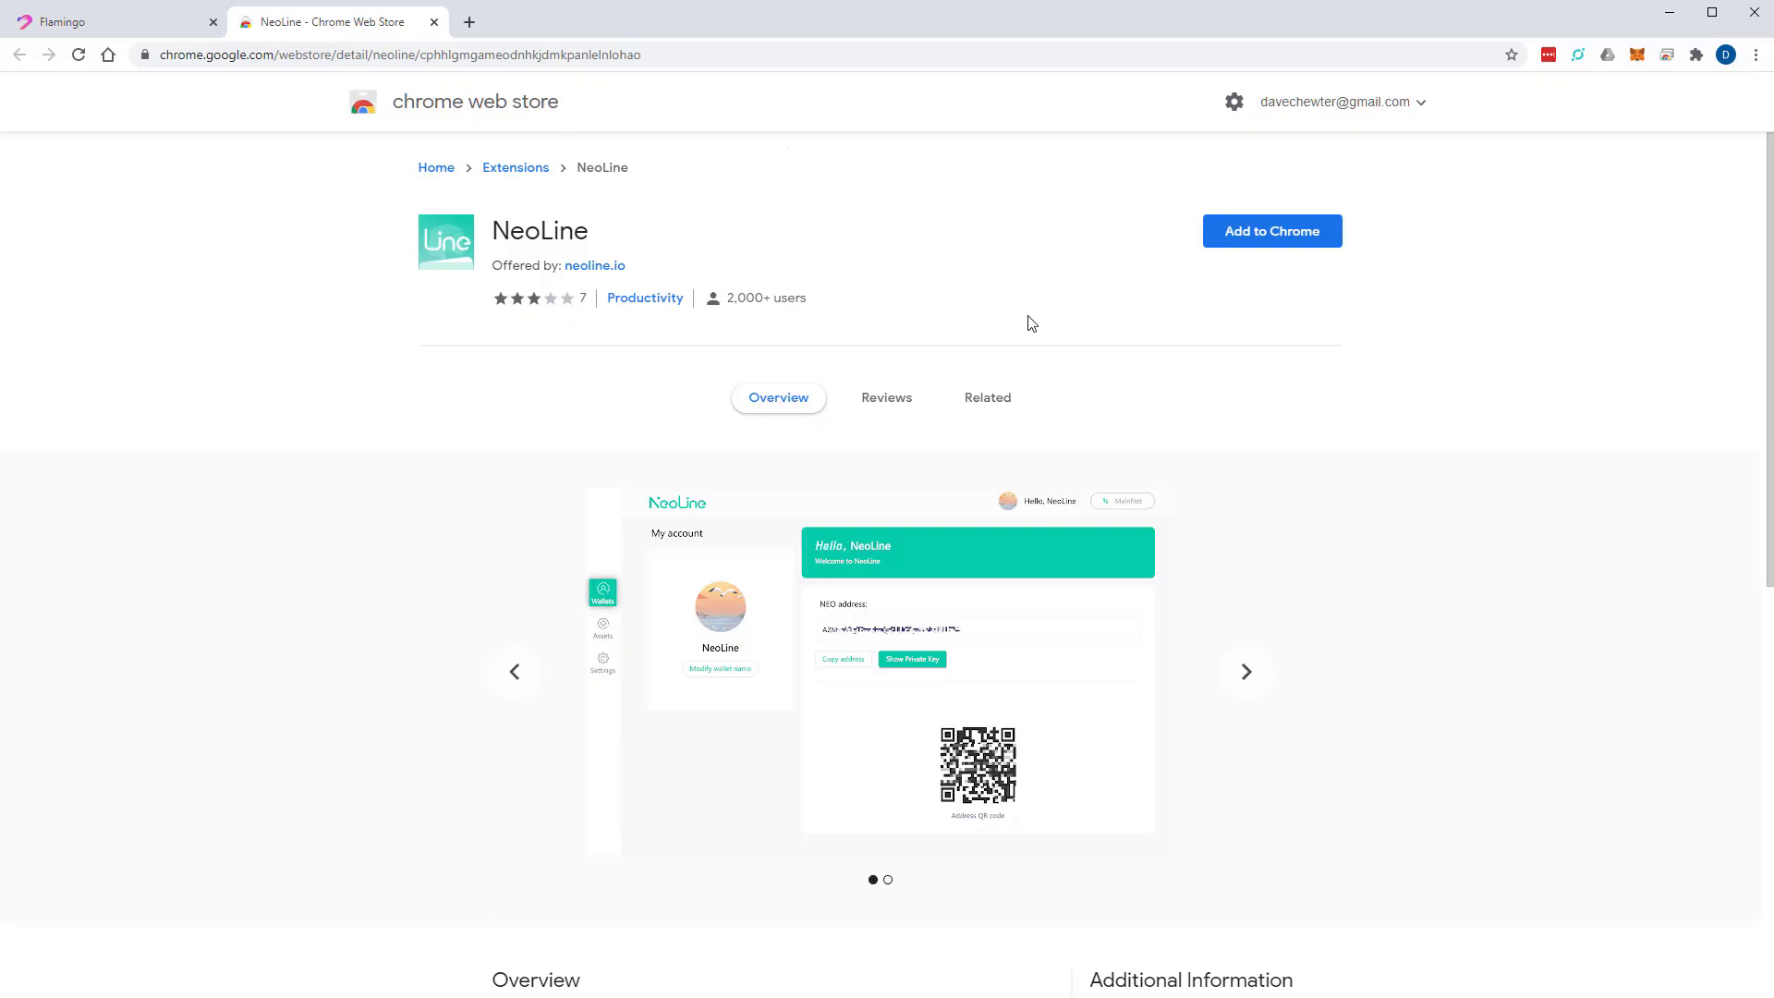
pyautogui.click(1254, 245)
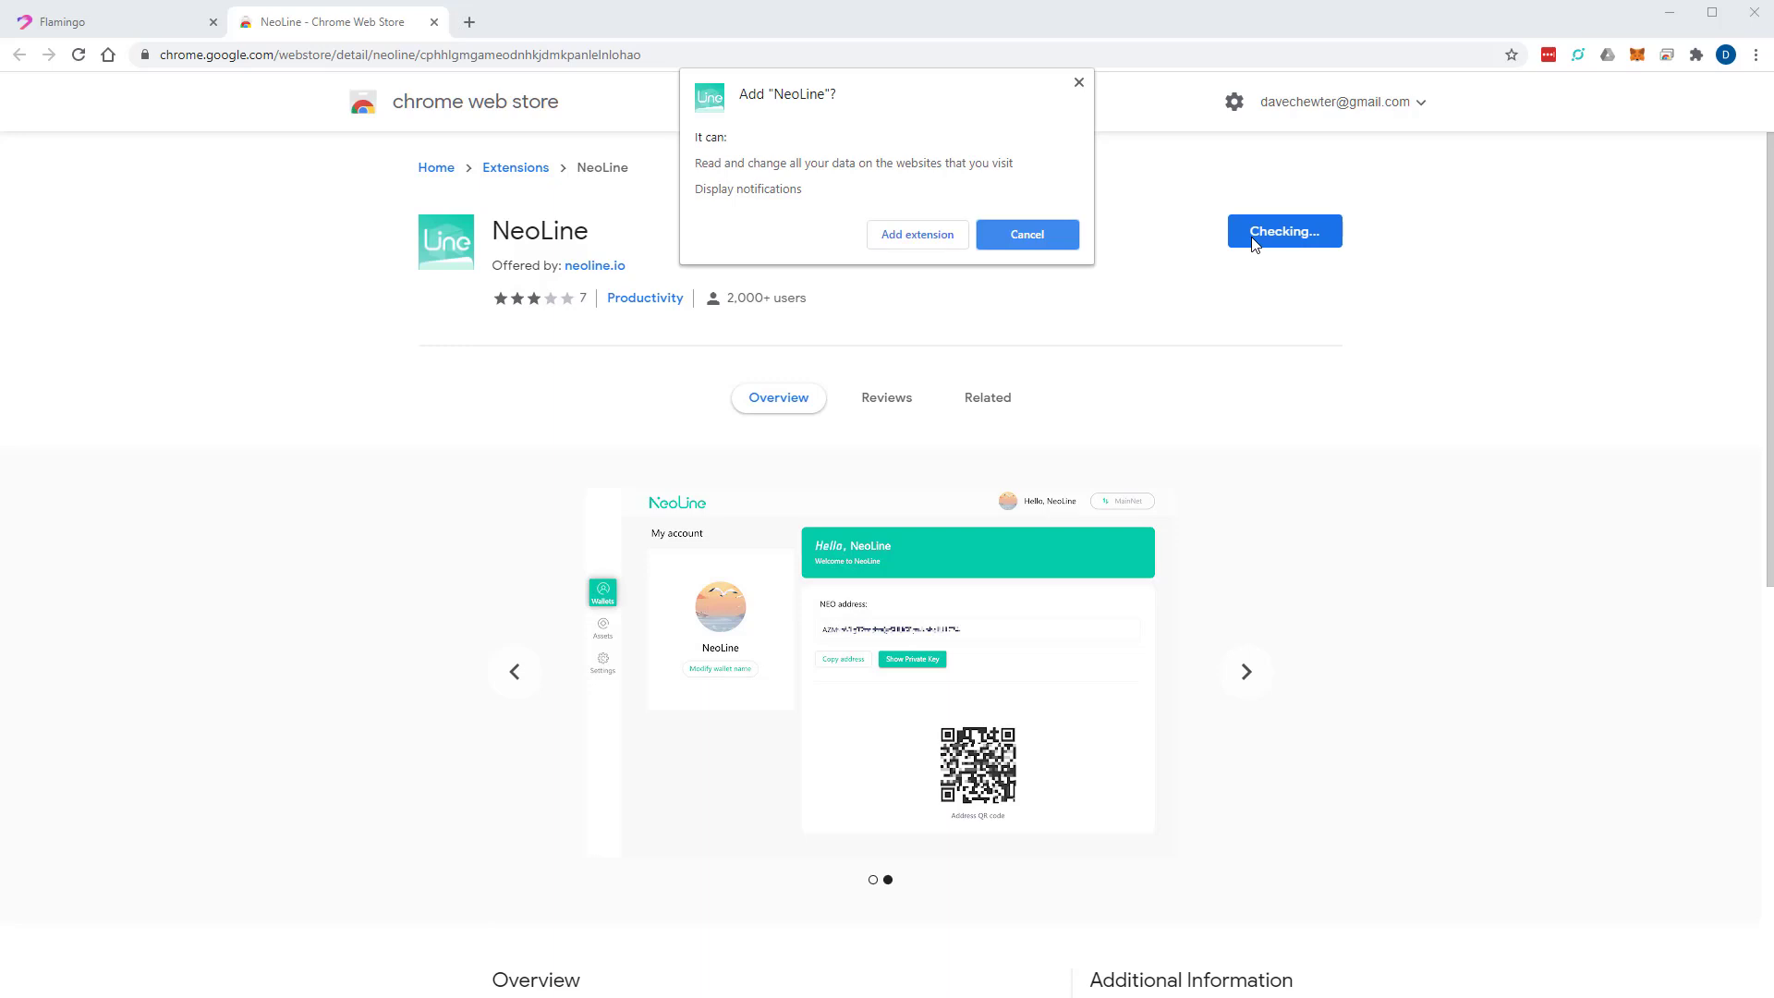
pyautogui.click(928, 238)
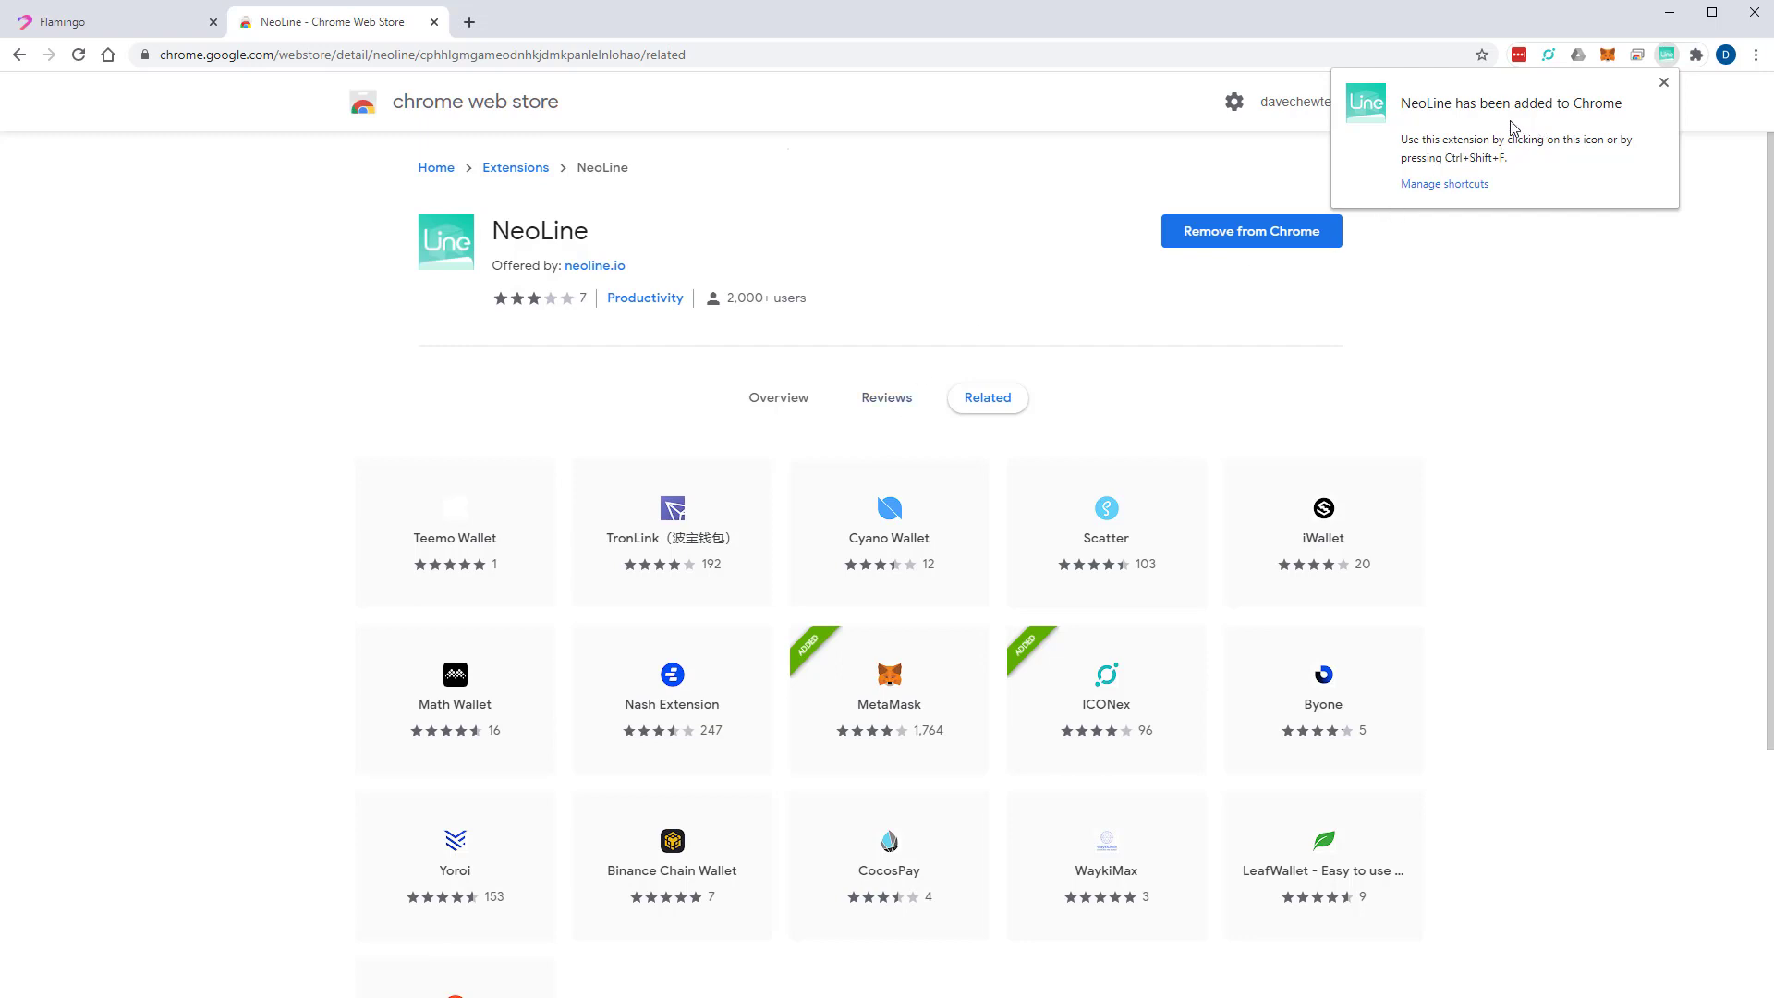
# Create a new NeoLine wallet with a chosen wallet name and password.
pyautogui.click(1668, 55)
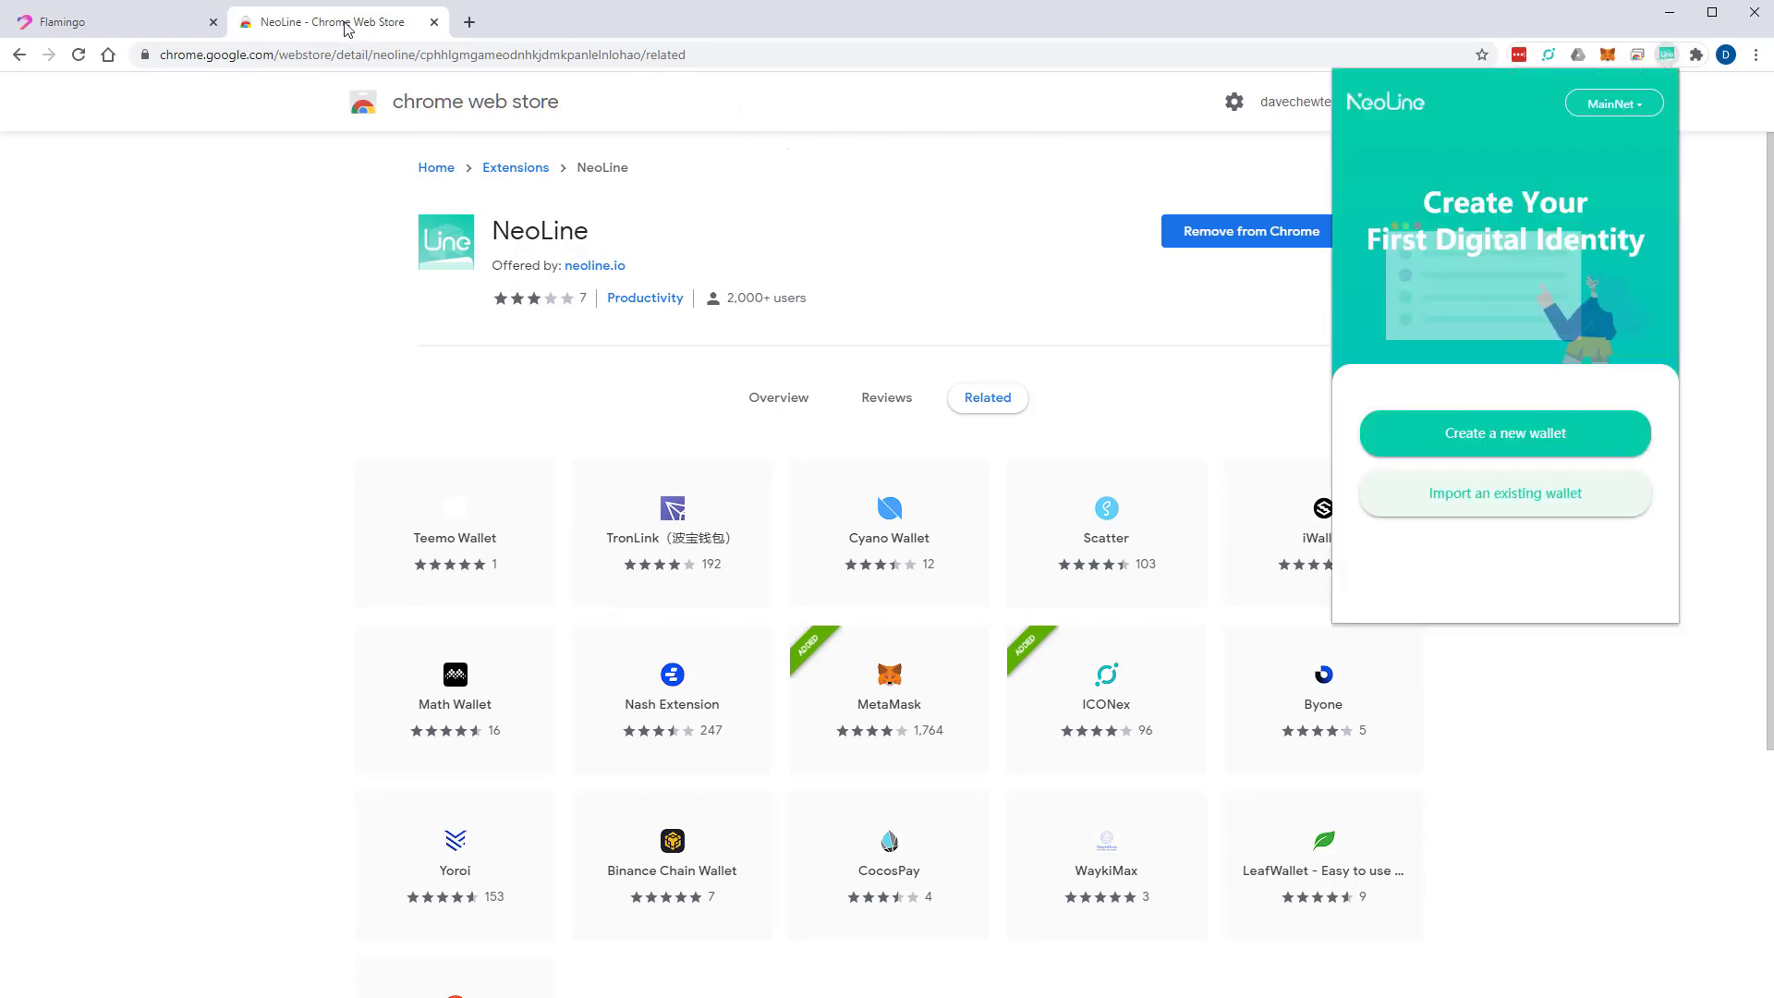
pyautogui.click(1499, 442)
pyautogui.click(1505, 272)
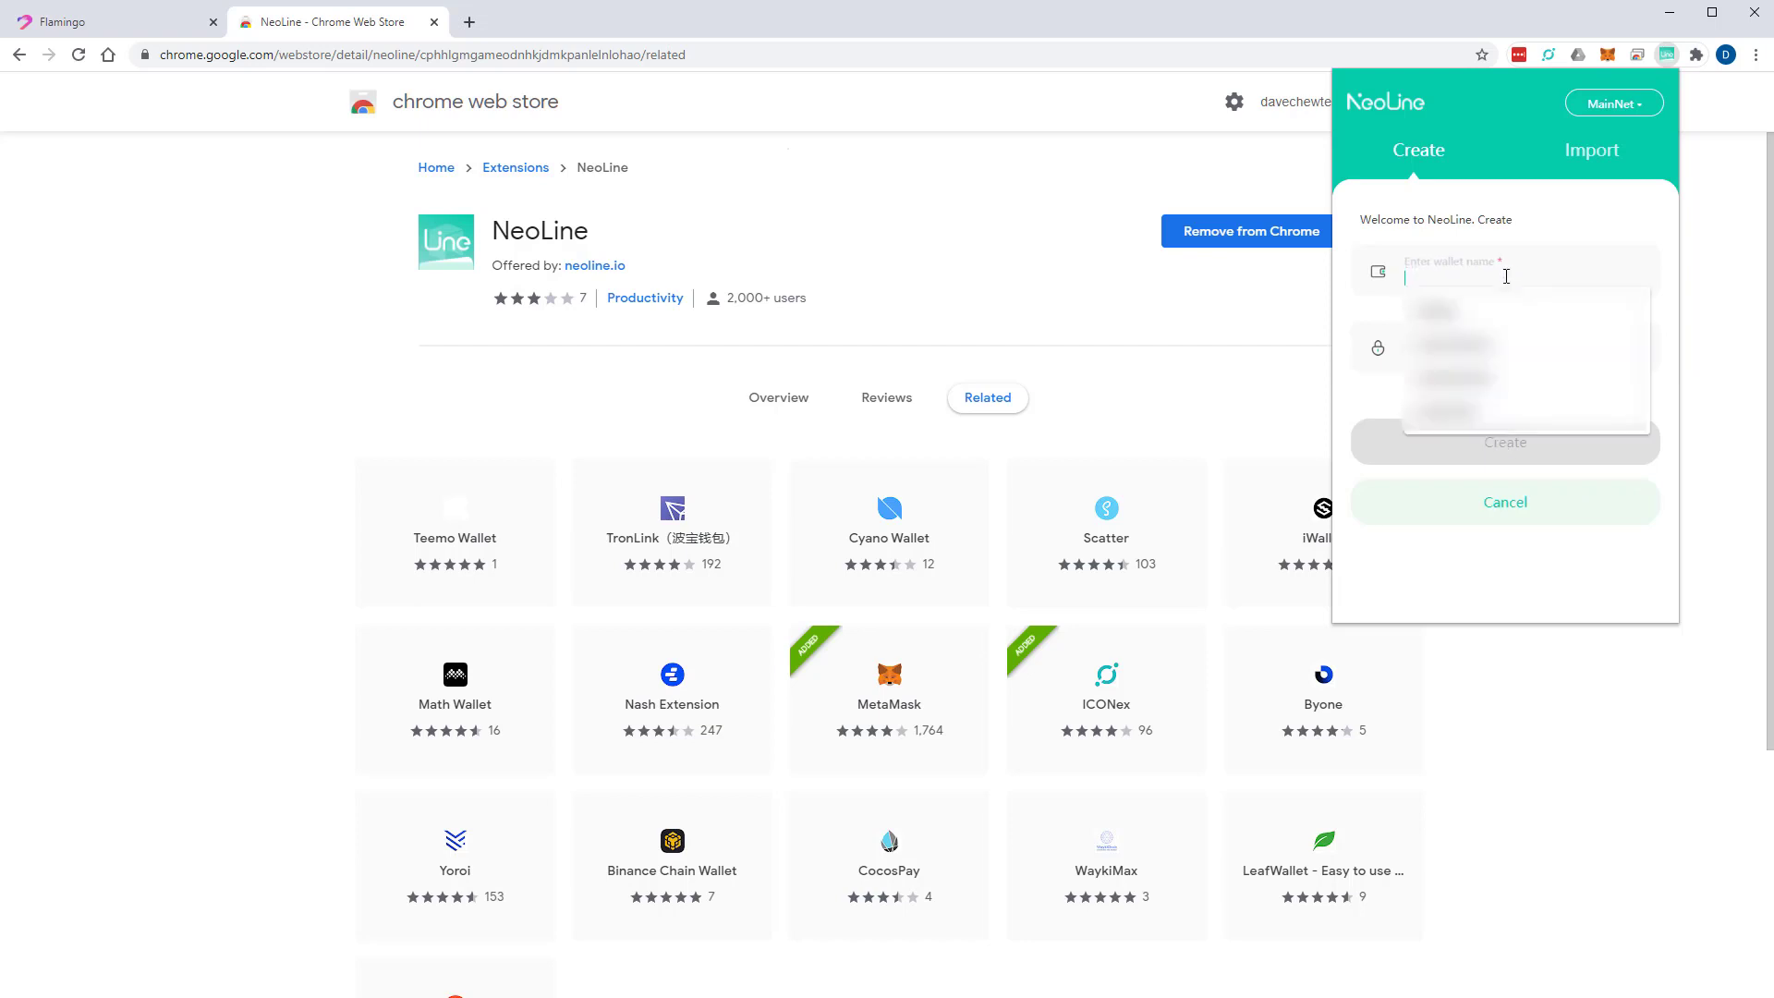
pyautogui.write('cryptodave')
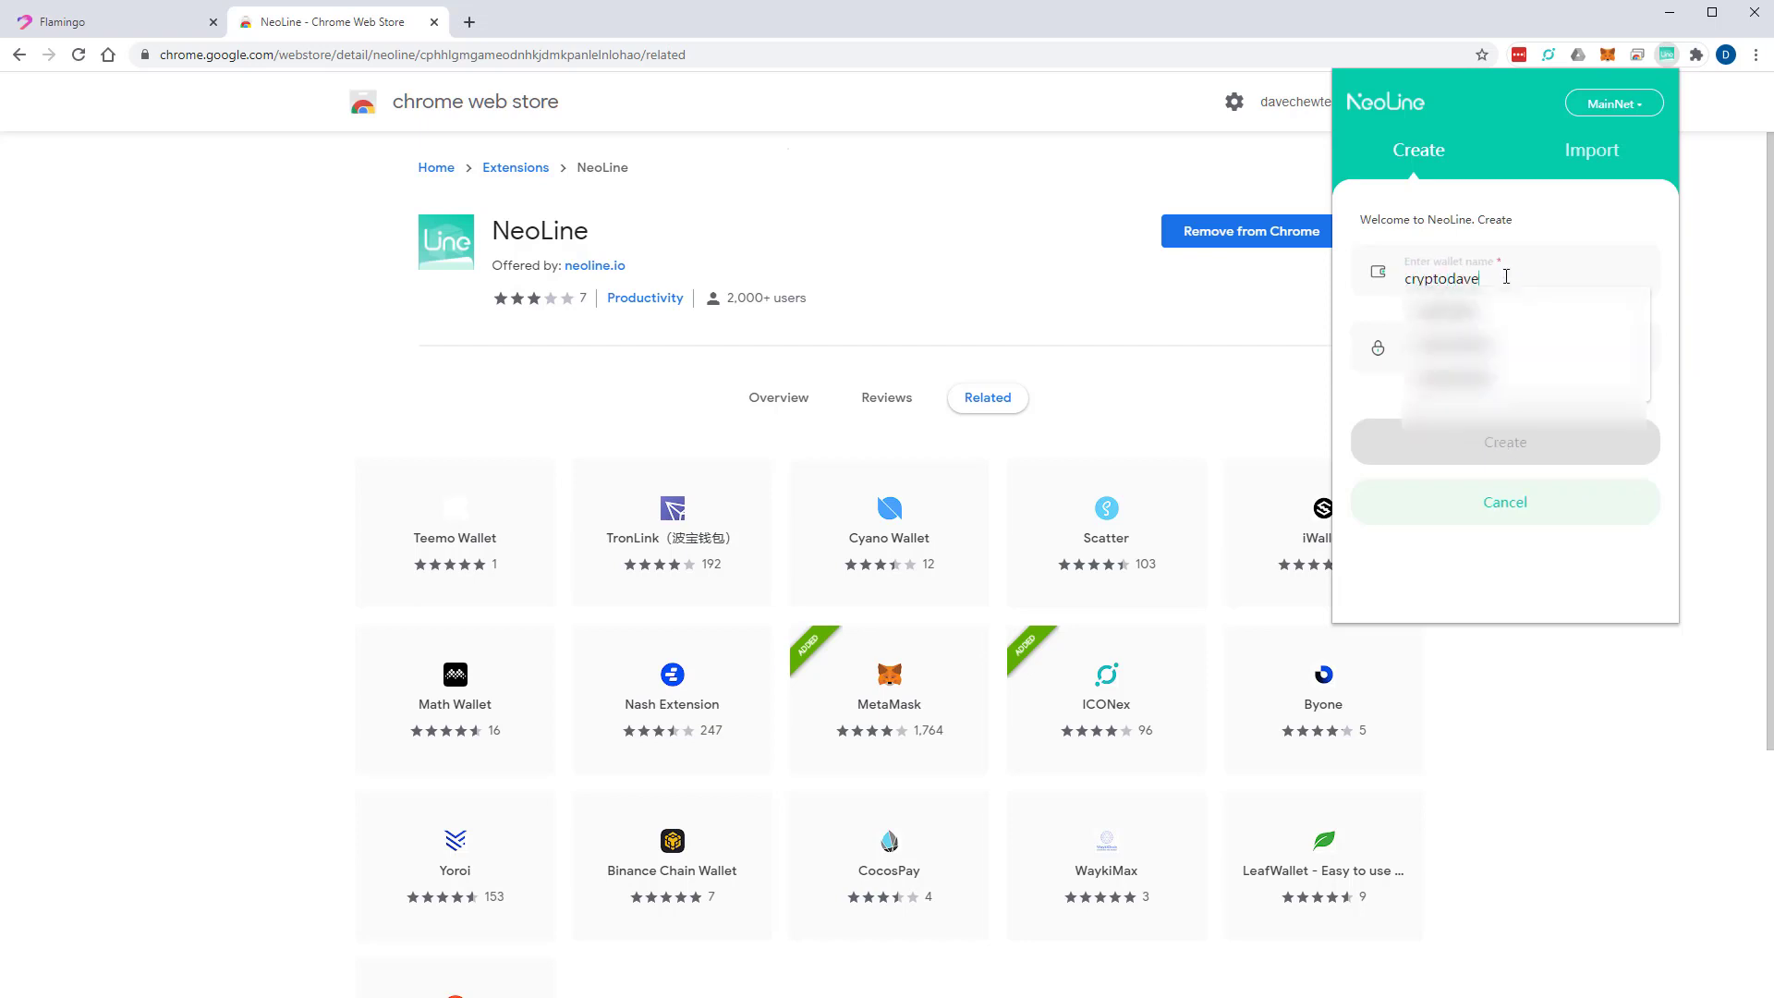
pyautogui.press('Tab')
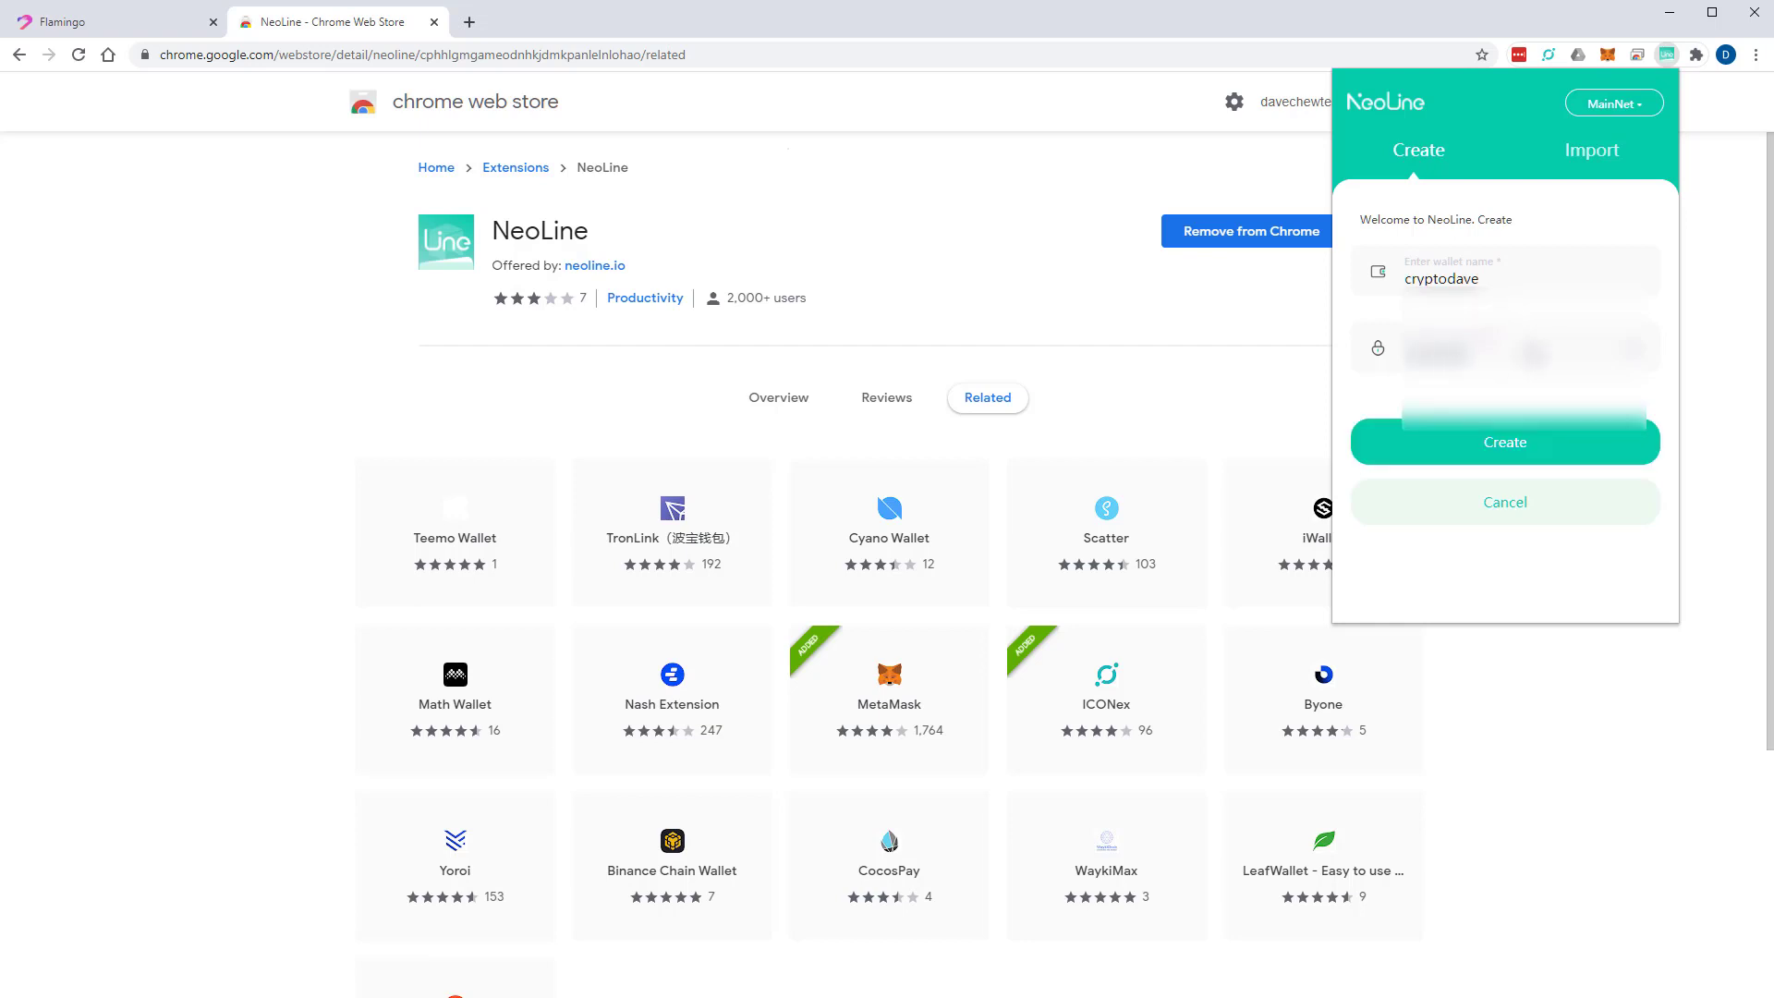
pyautogui.click(1482, 449)
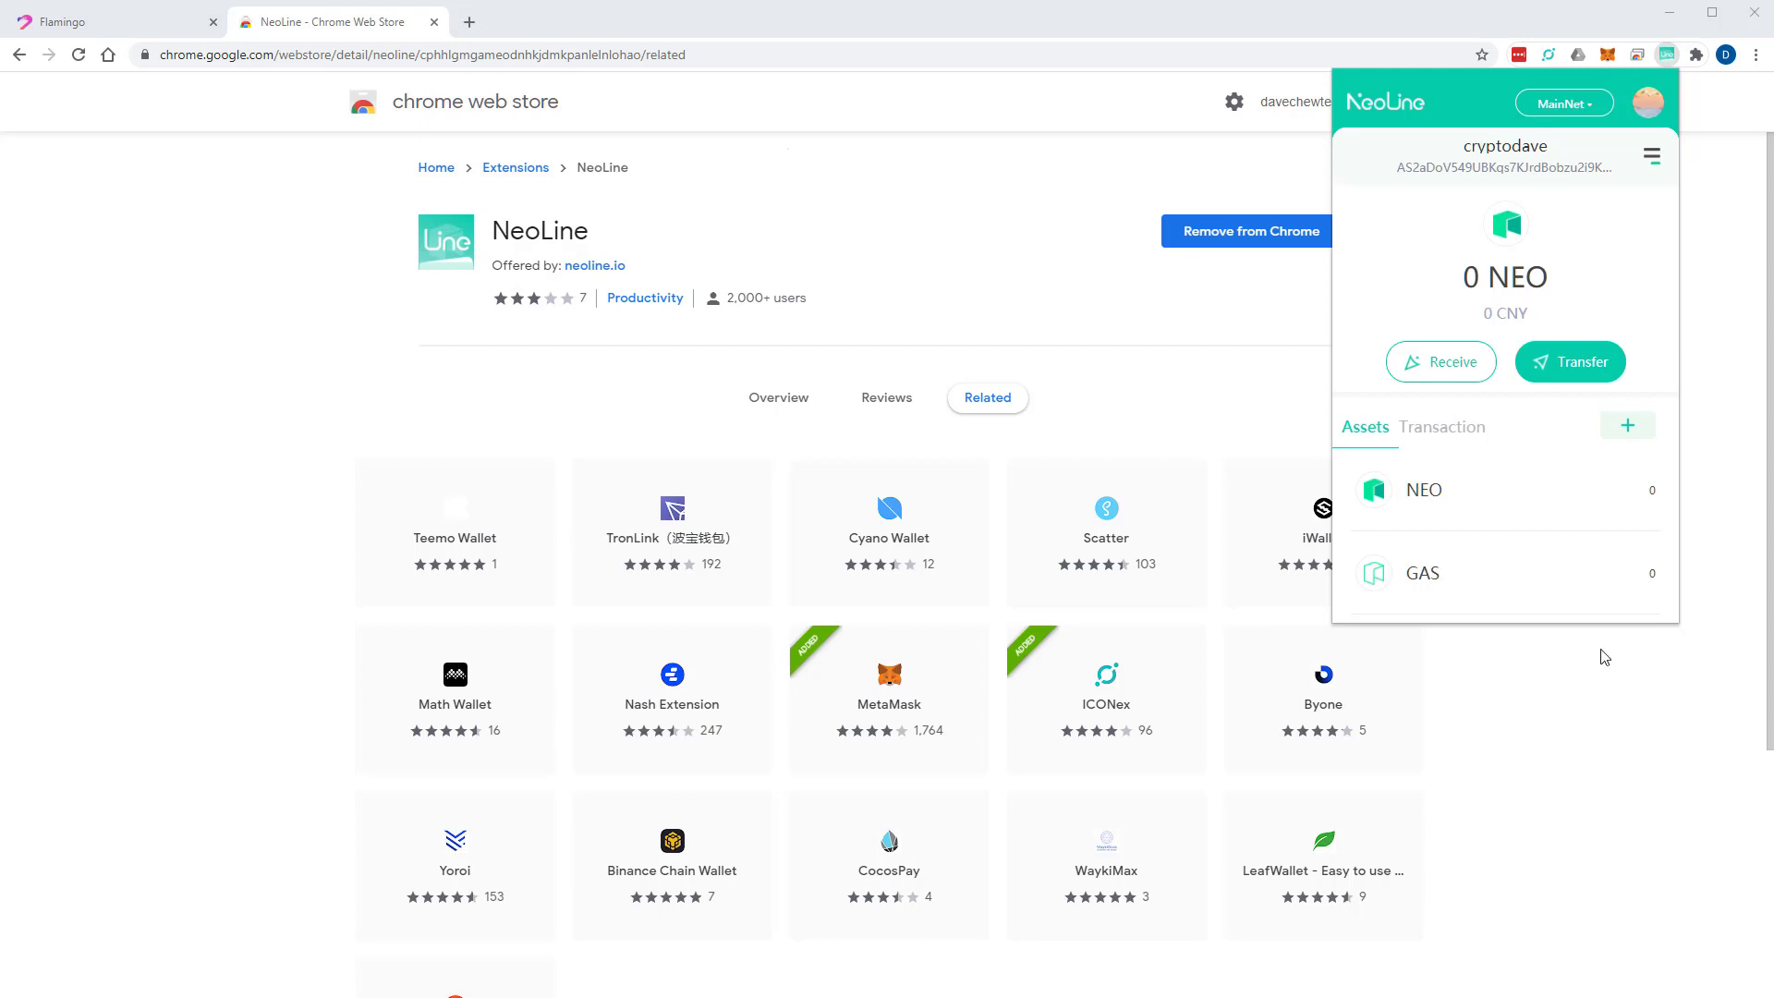
# Show the NeoLine wallet's receiving address and copy it.
pyautogui.click(1653, 157)
pyautogui.click(1444, 369)
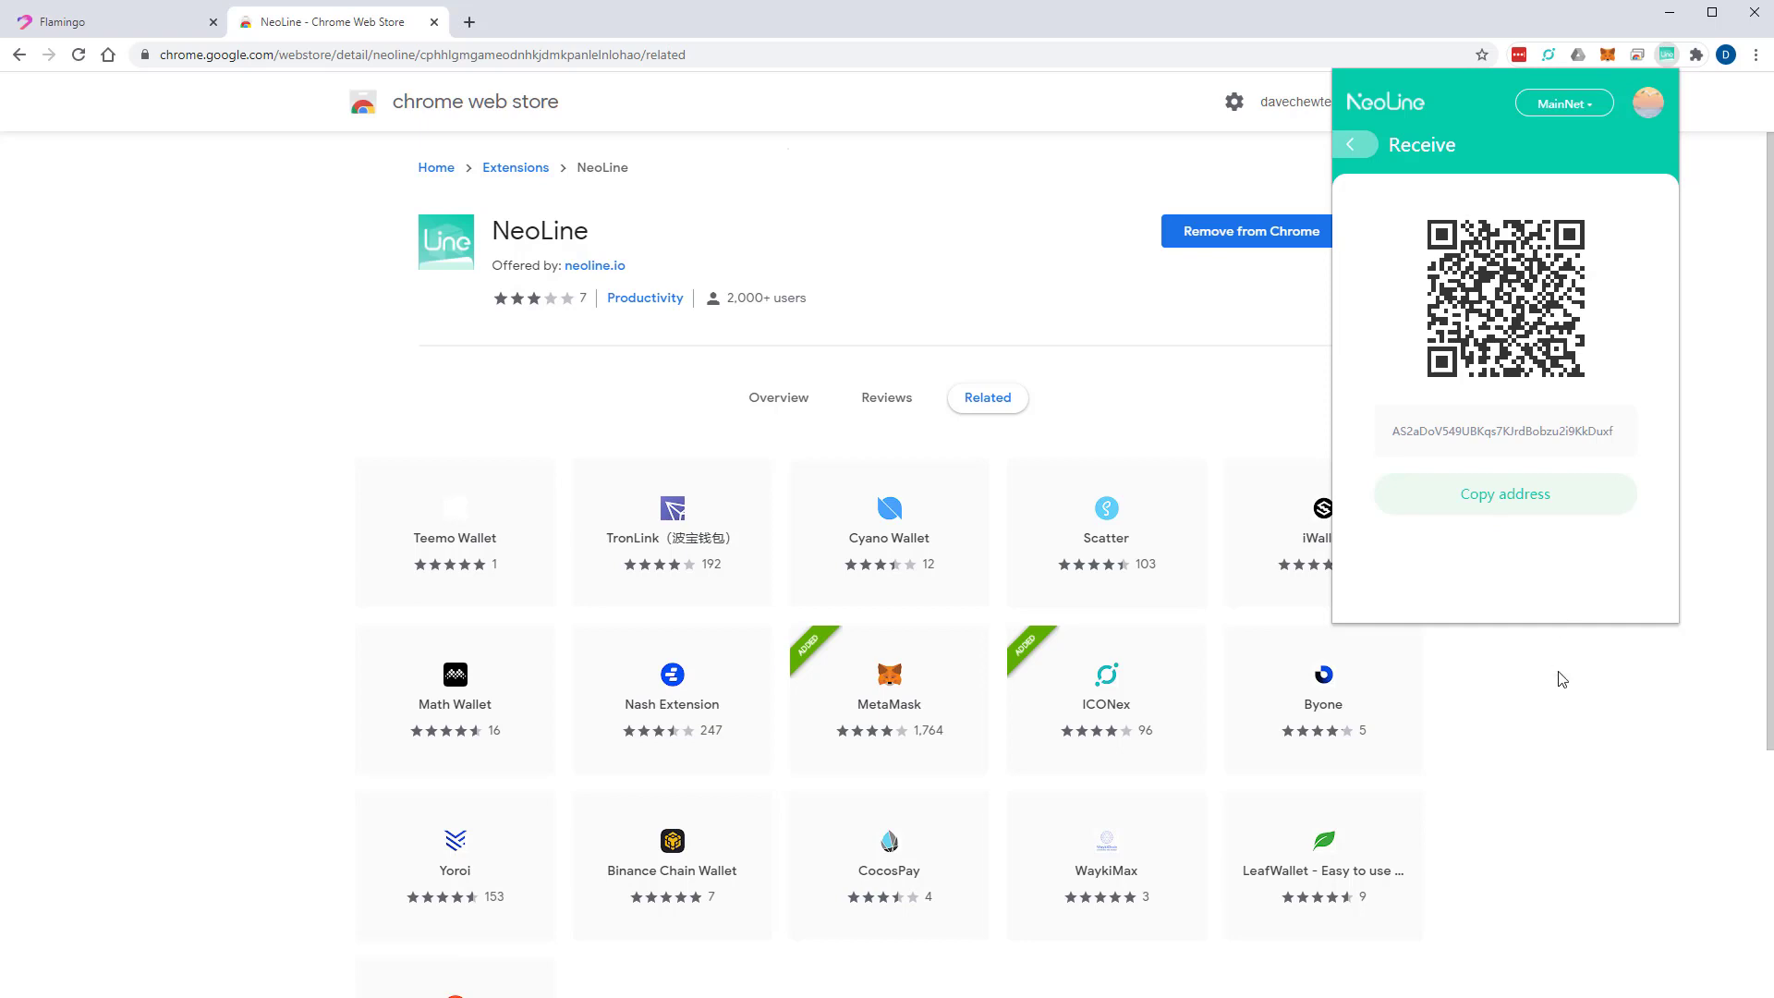
pyautogui.click(1352, 146)
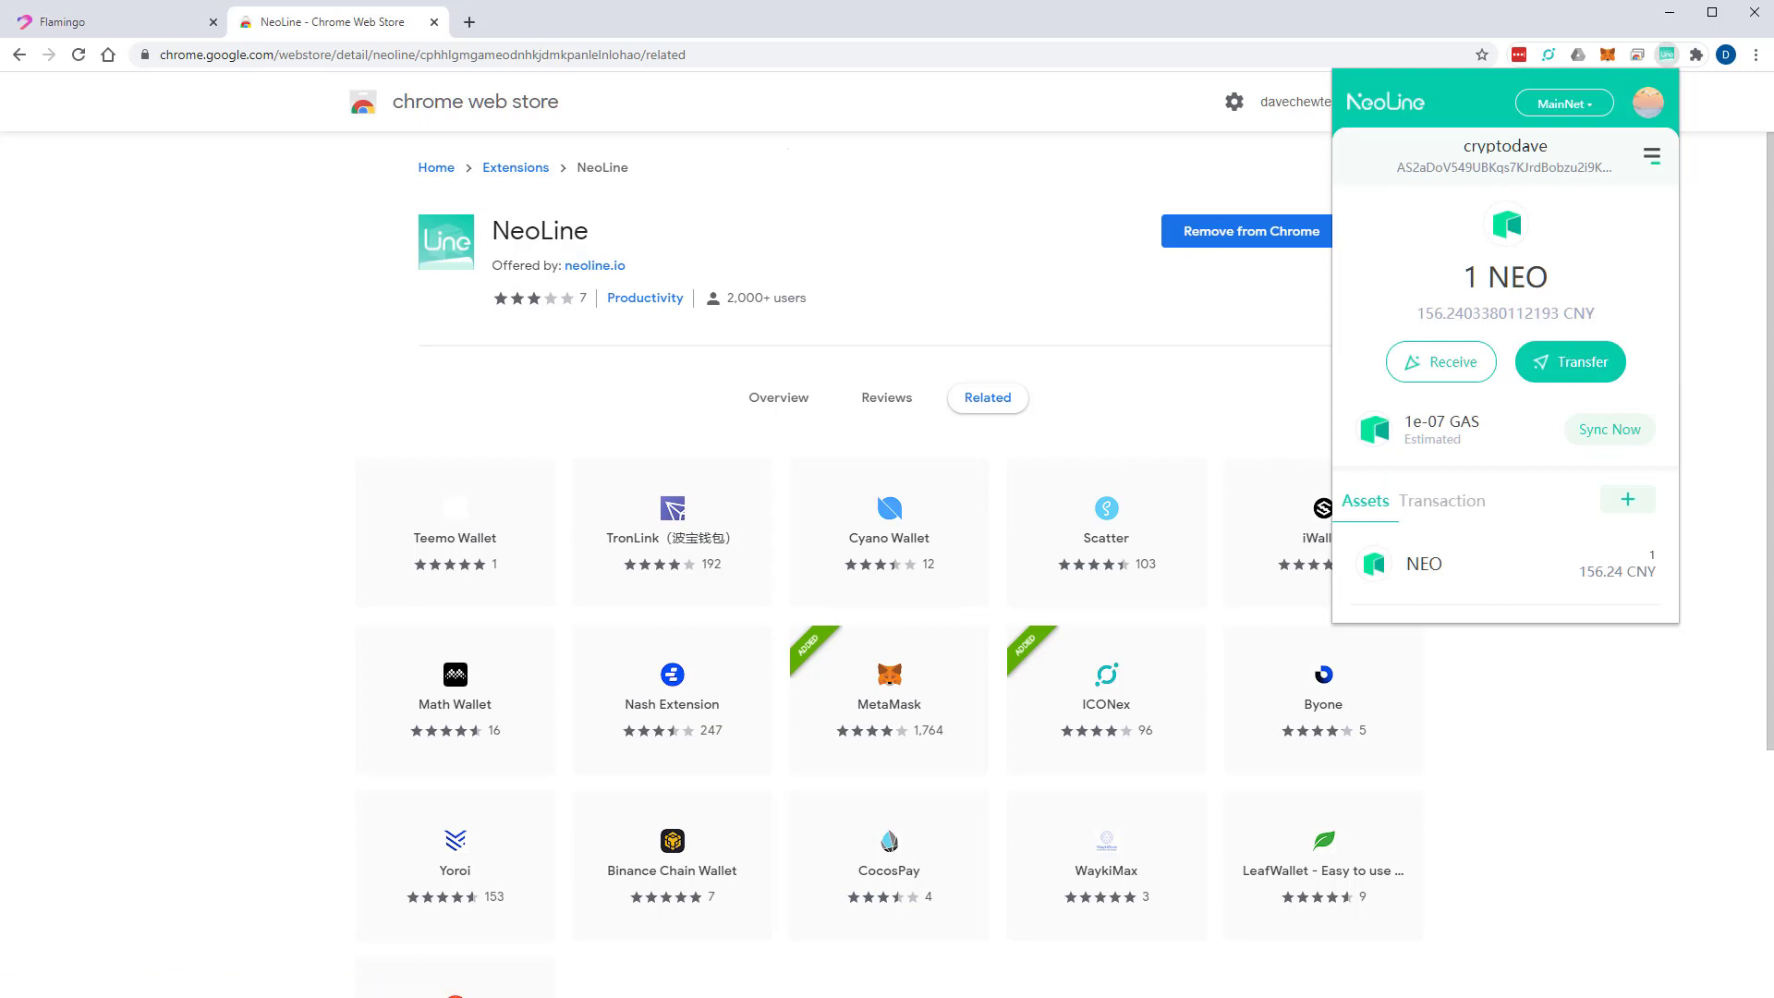
pyautogui.click(1446, 366)
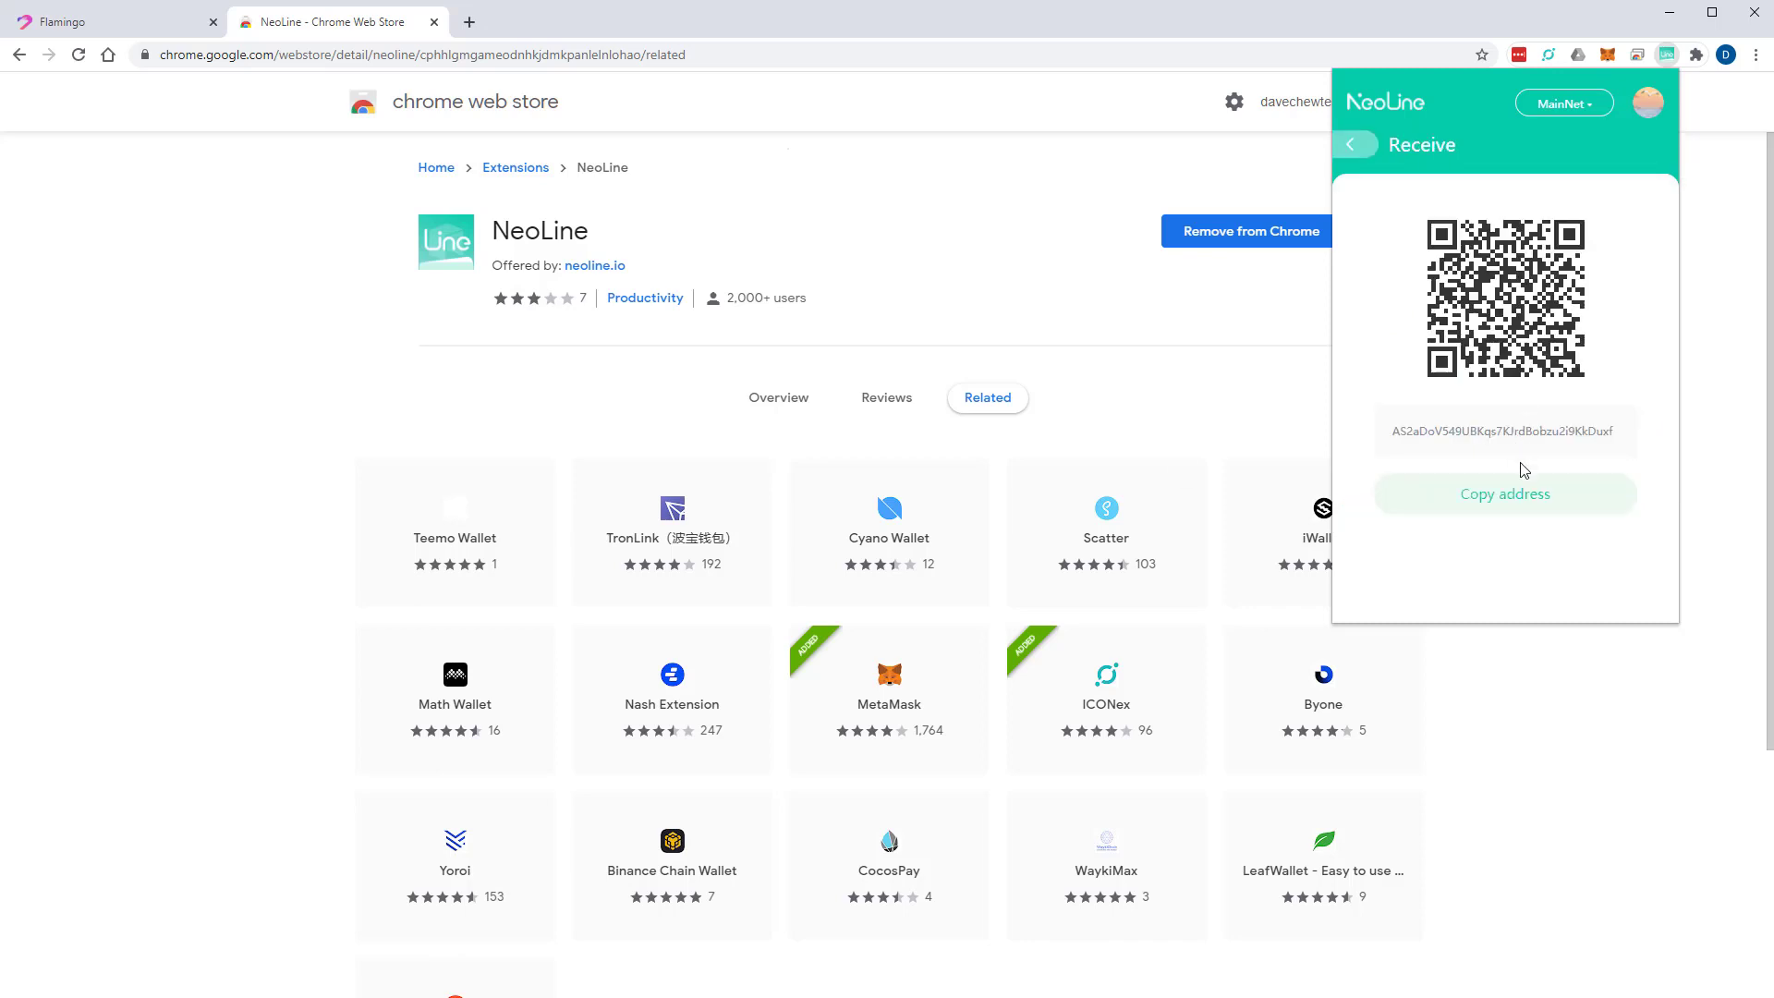
pyautogui.click(1516, 492)
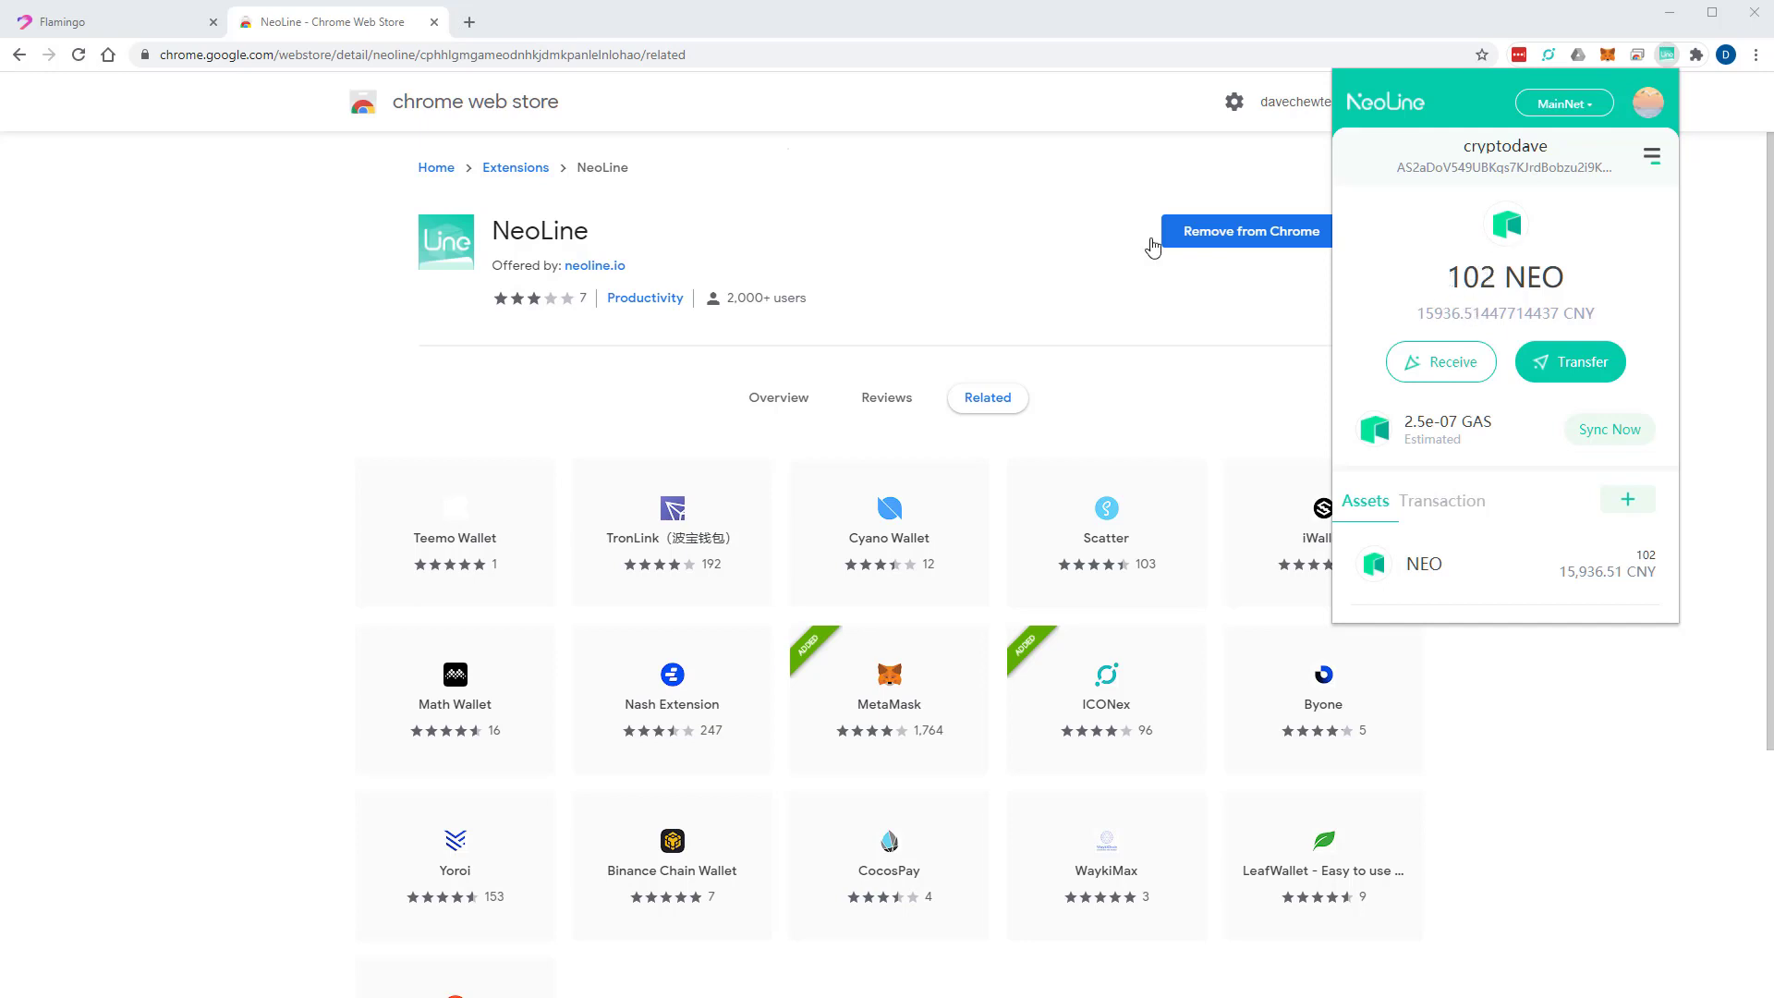
# Close the Web Store tab and connect the NeoLine wallet to Flamingo, approving it in NeoLine.
pyautogui.click(433, 22)
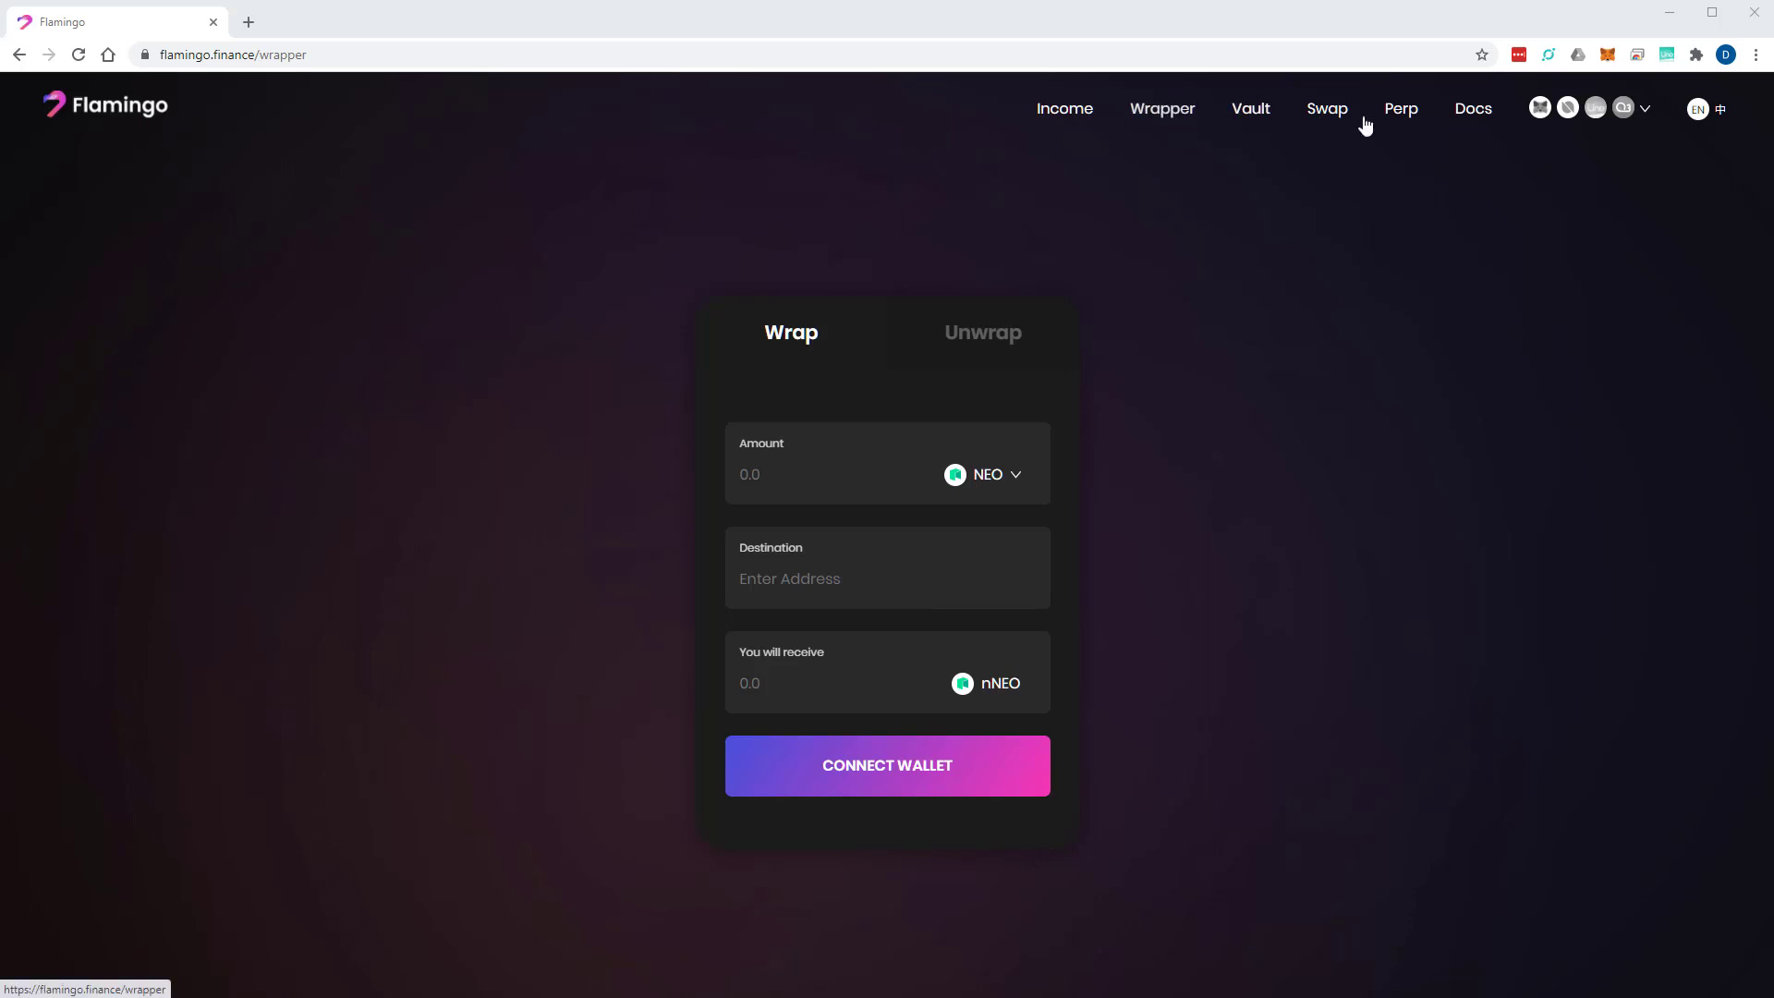
pyautogui.click(1644, 112)
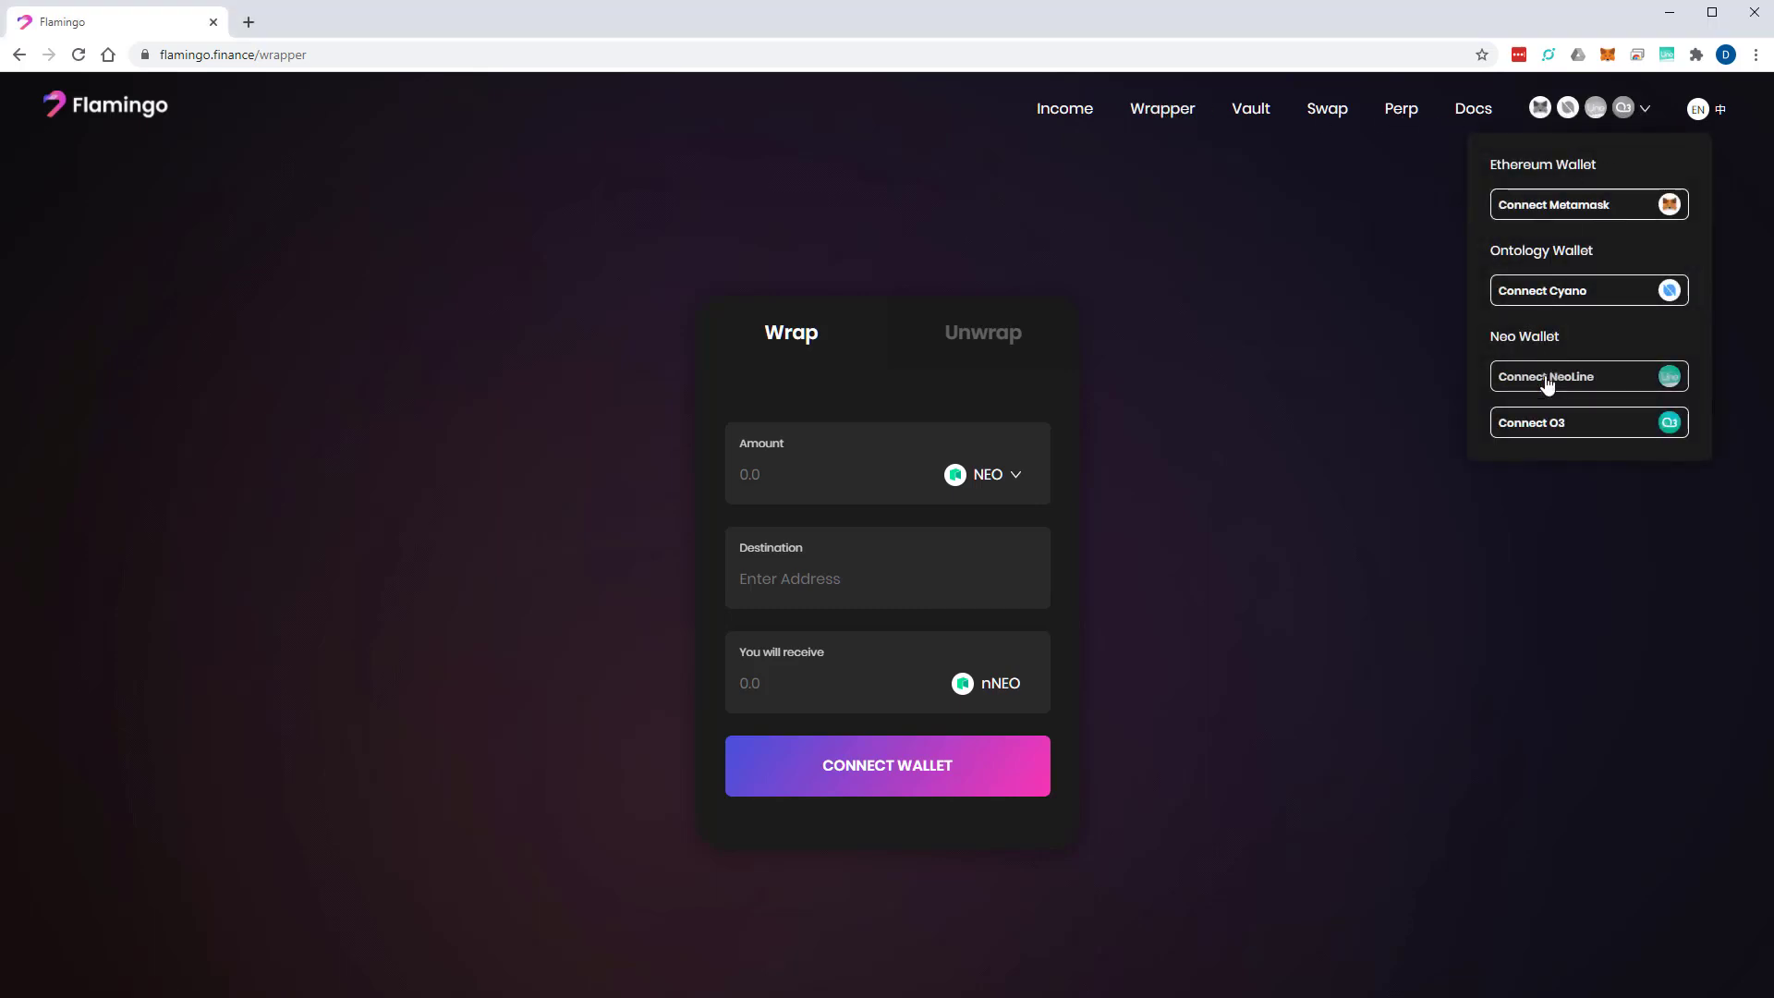
pyautogui.click(866, 765)
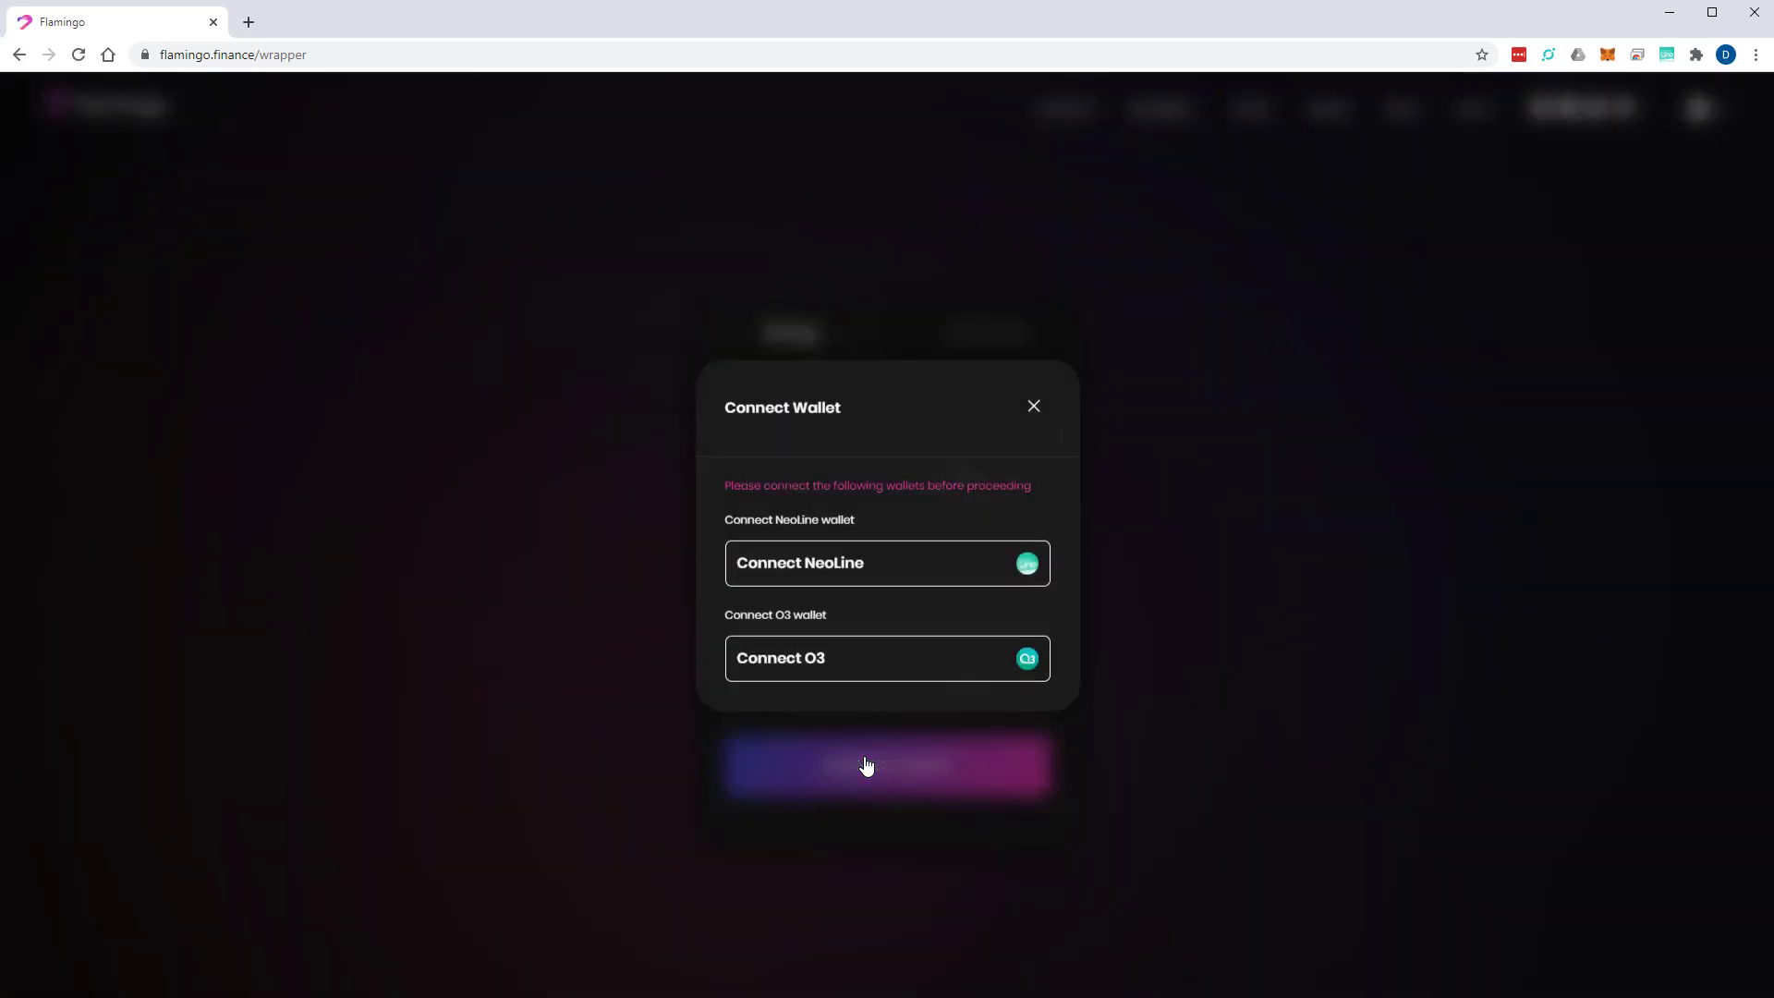
pyautogui.click(855, 565)
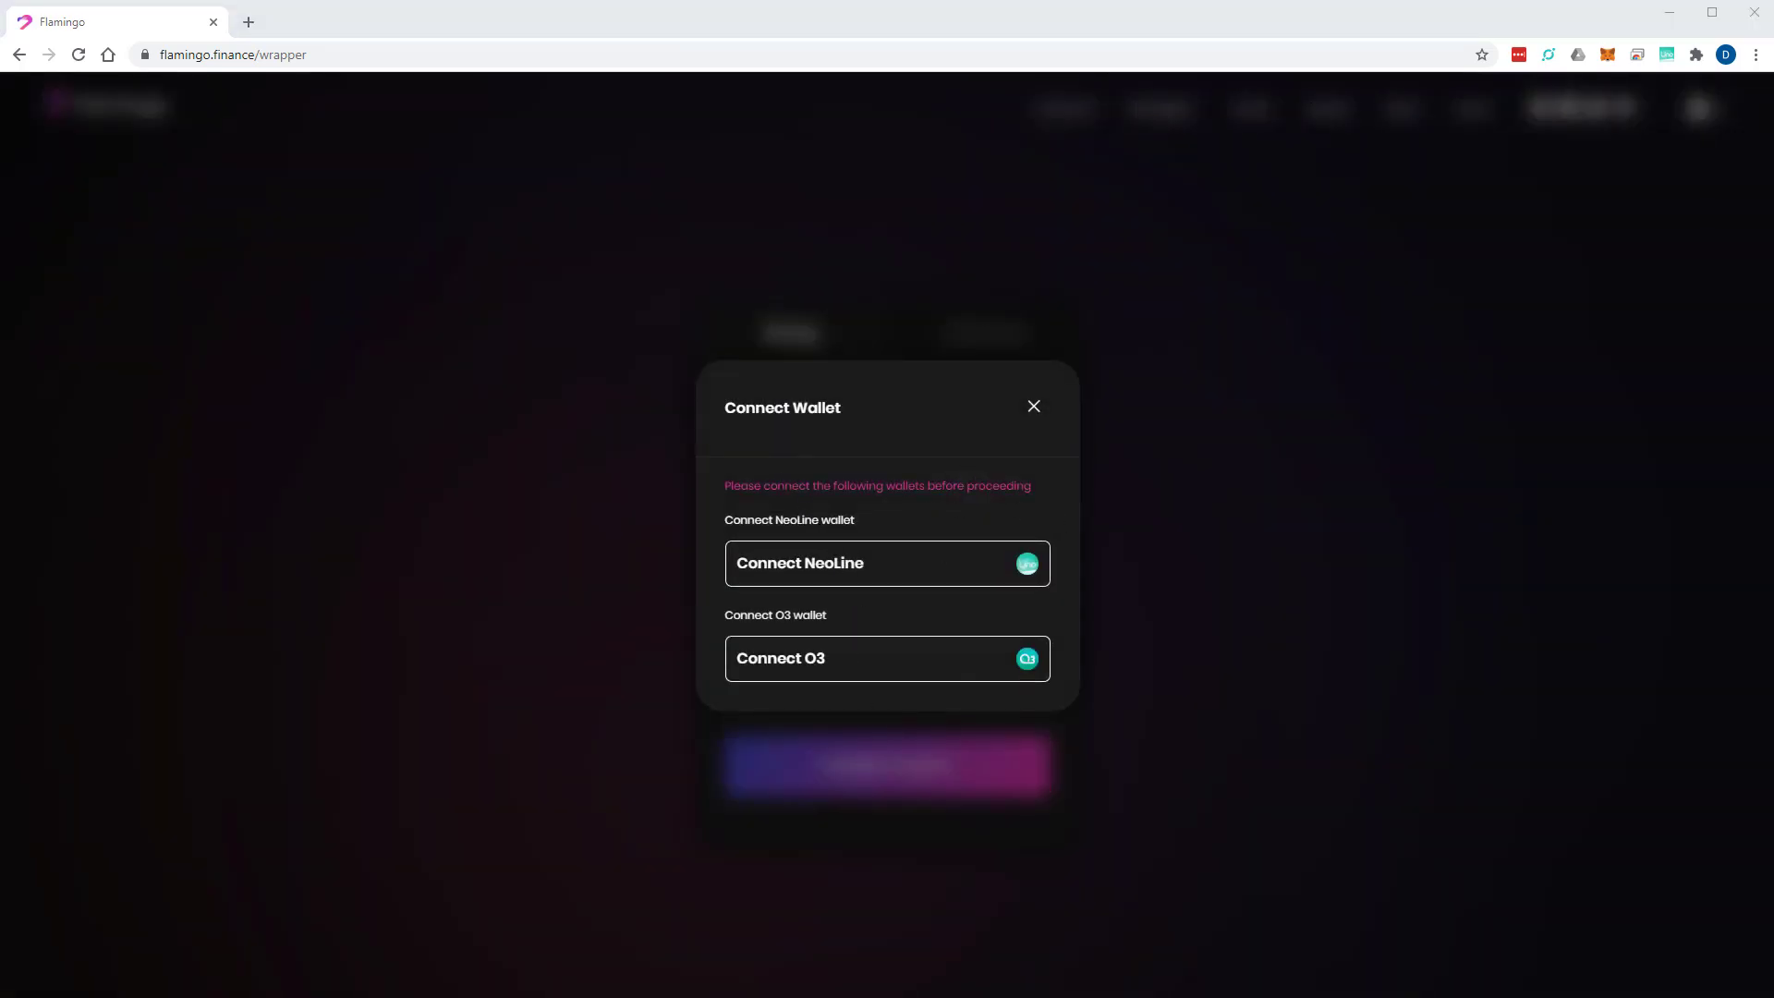
pyautogui.moveTo(278, 293); pyautogui.dragTo(108, 124)
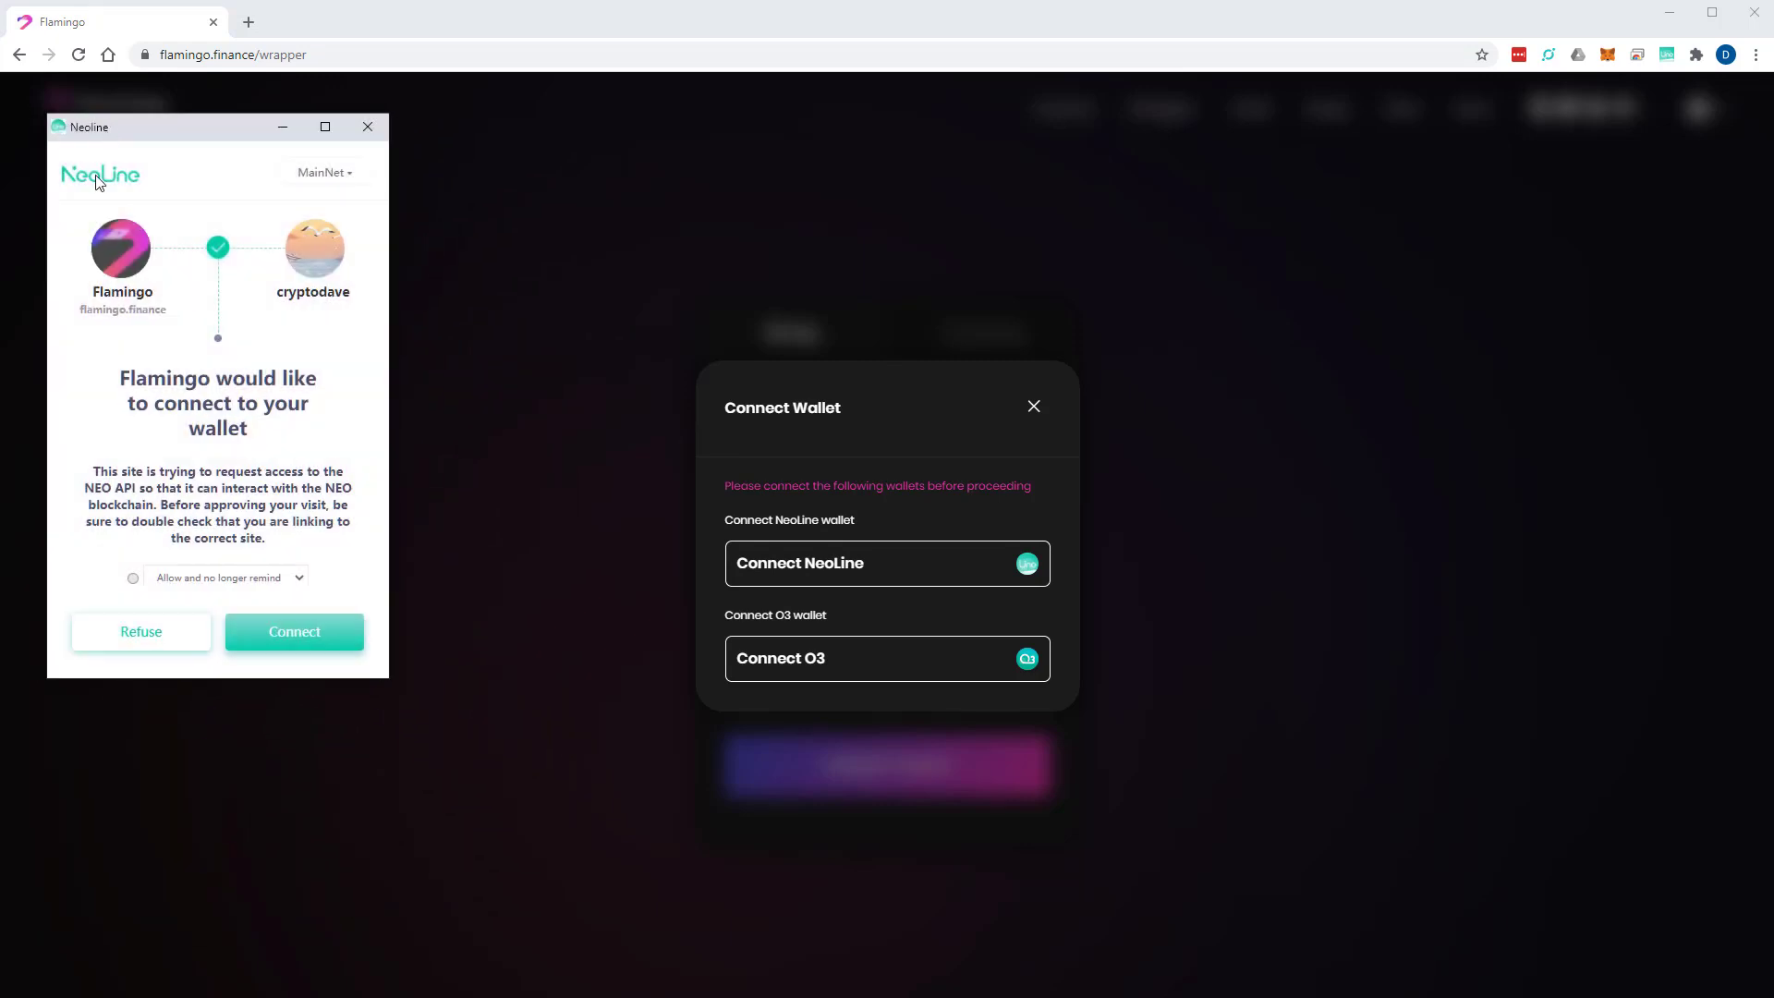
pyautogui.click(294, 634)
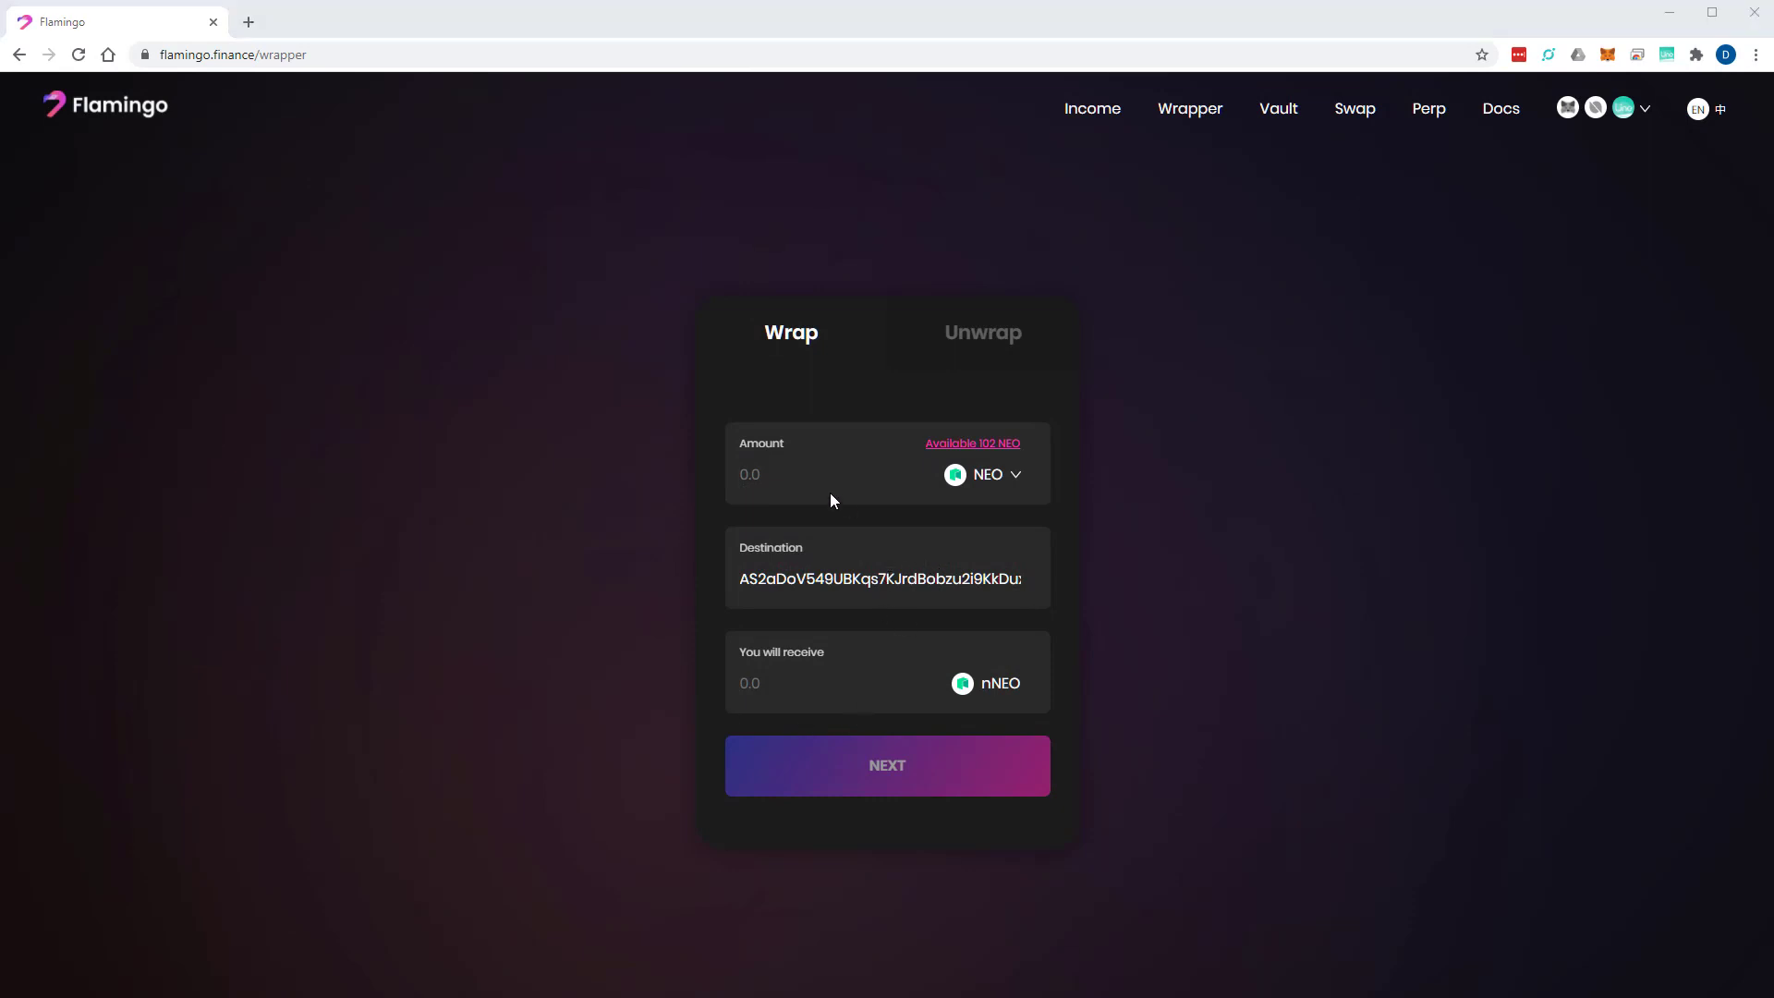
# Enter 102 as the wrap amount, review it and submit the wrap.
pyautogui.click(771, 470)
pyautogui.write('102')
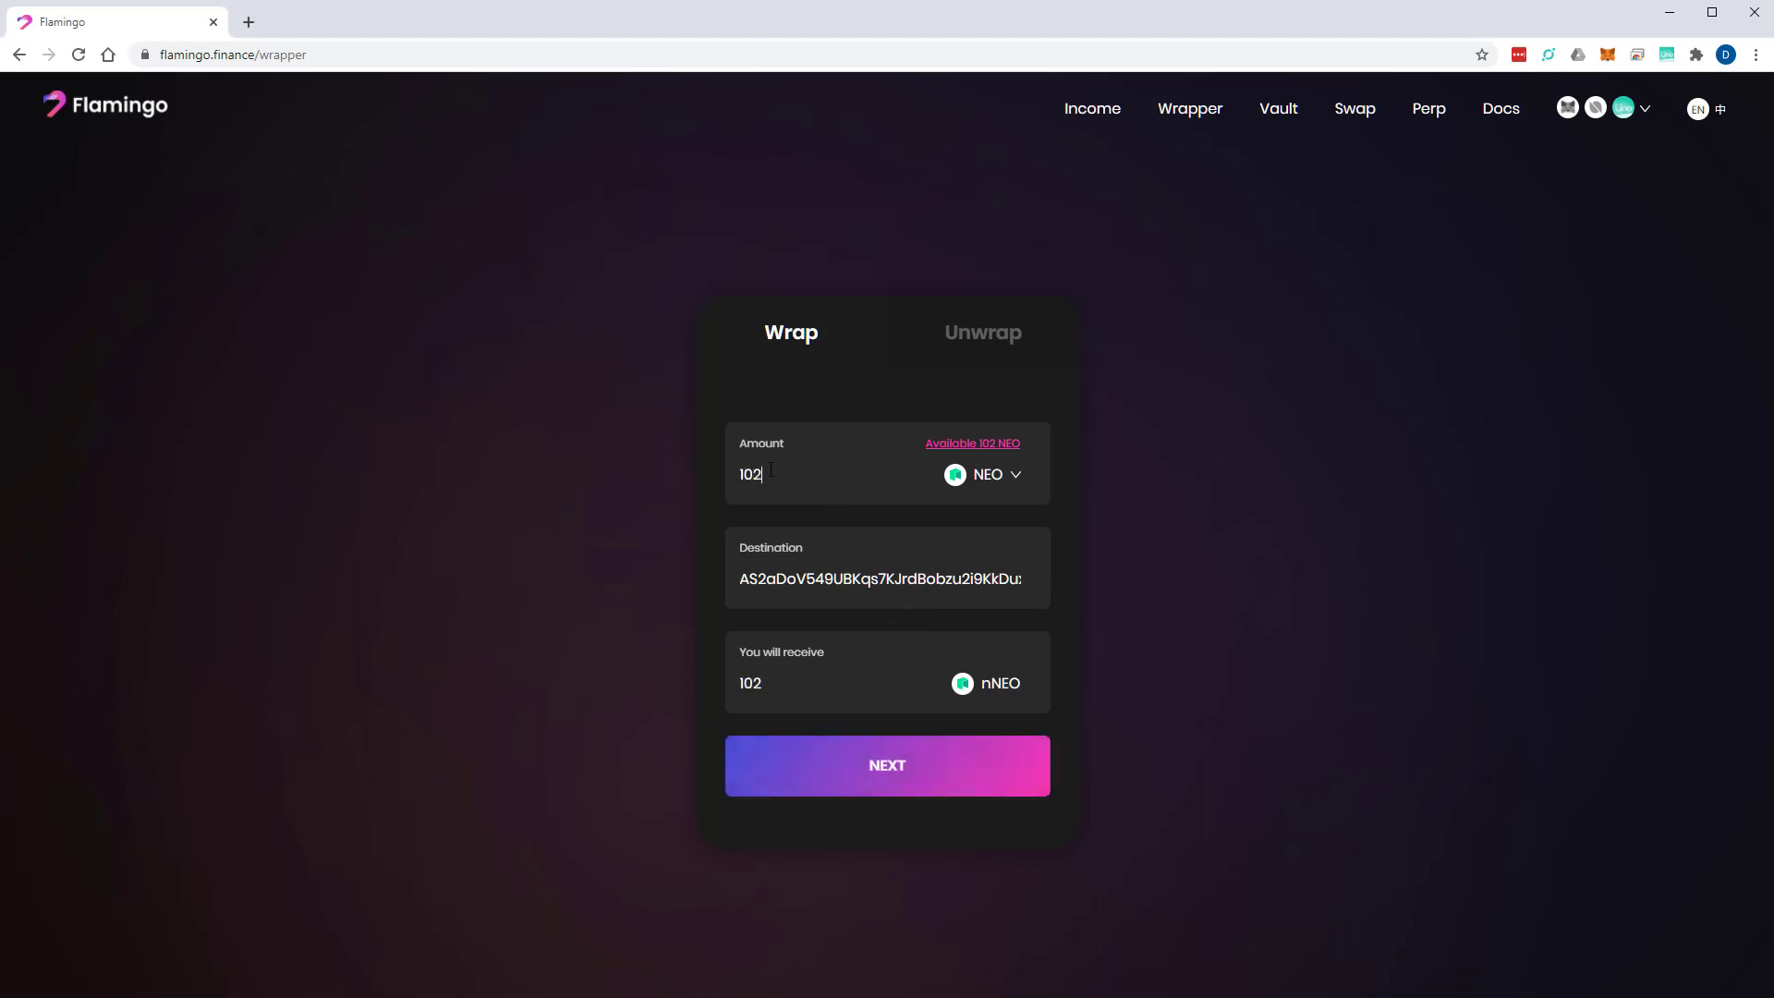
pyautogui.click(886, 767)
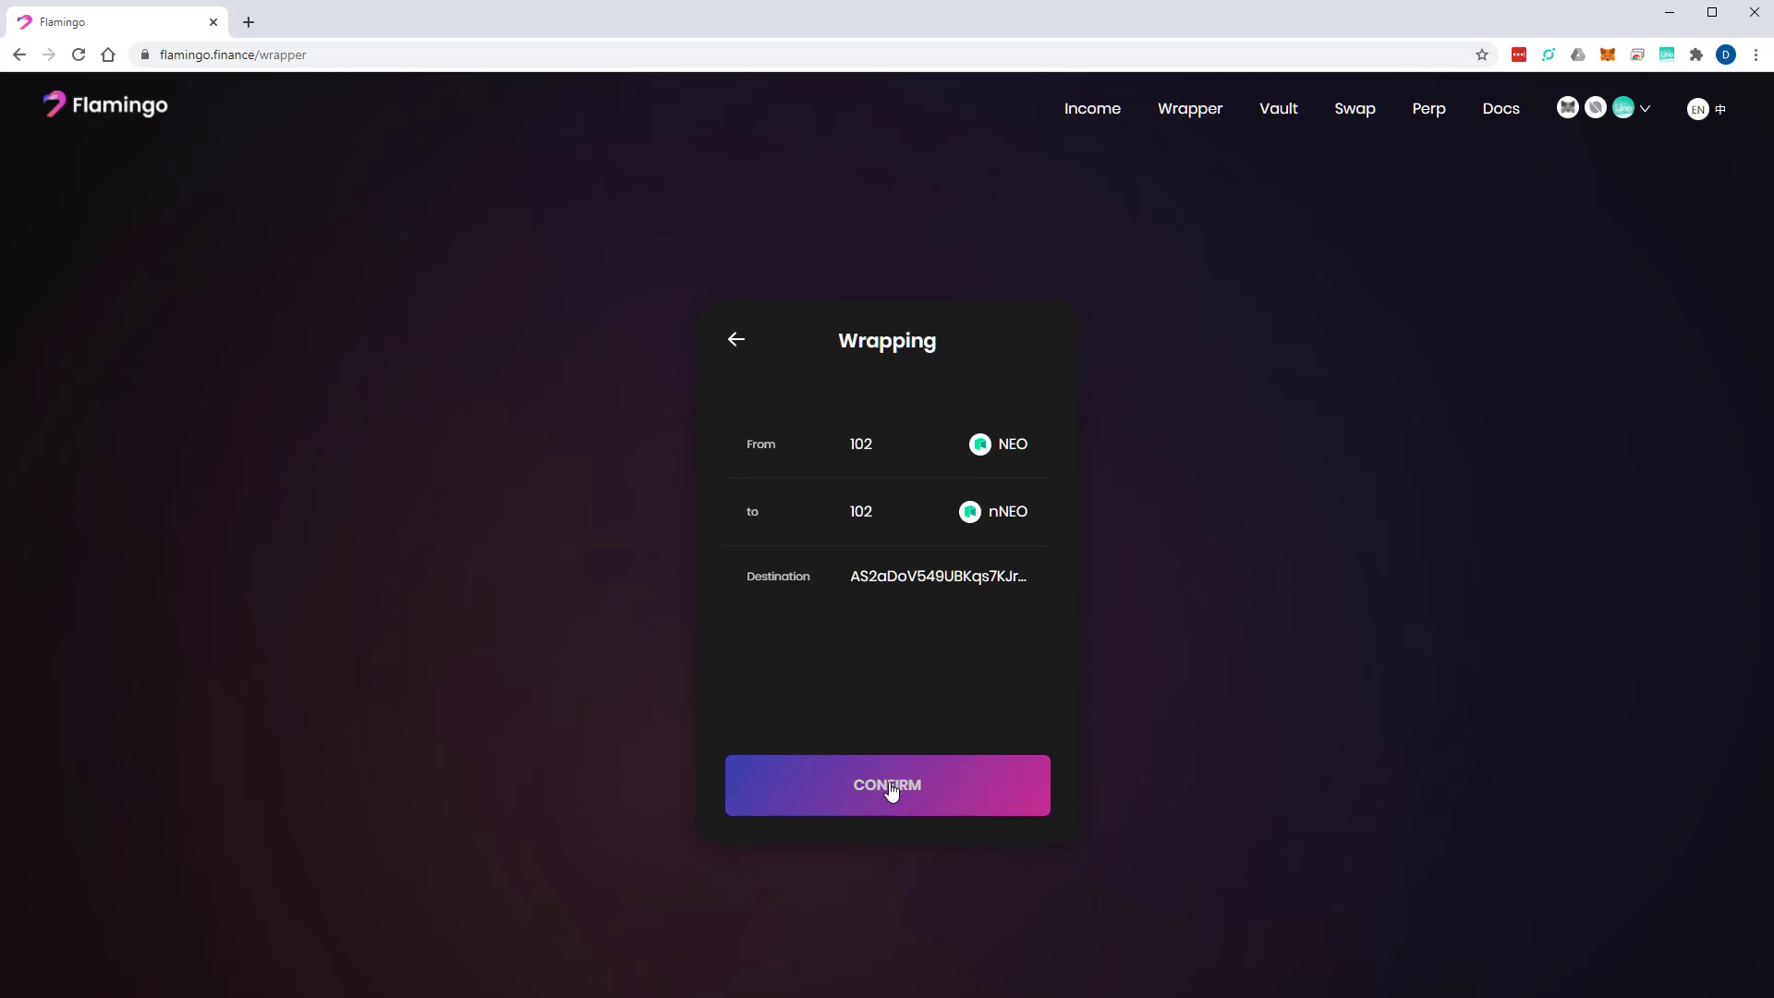
pyautogui.click(892, 792)
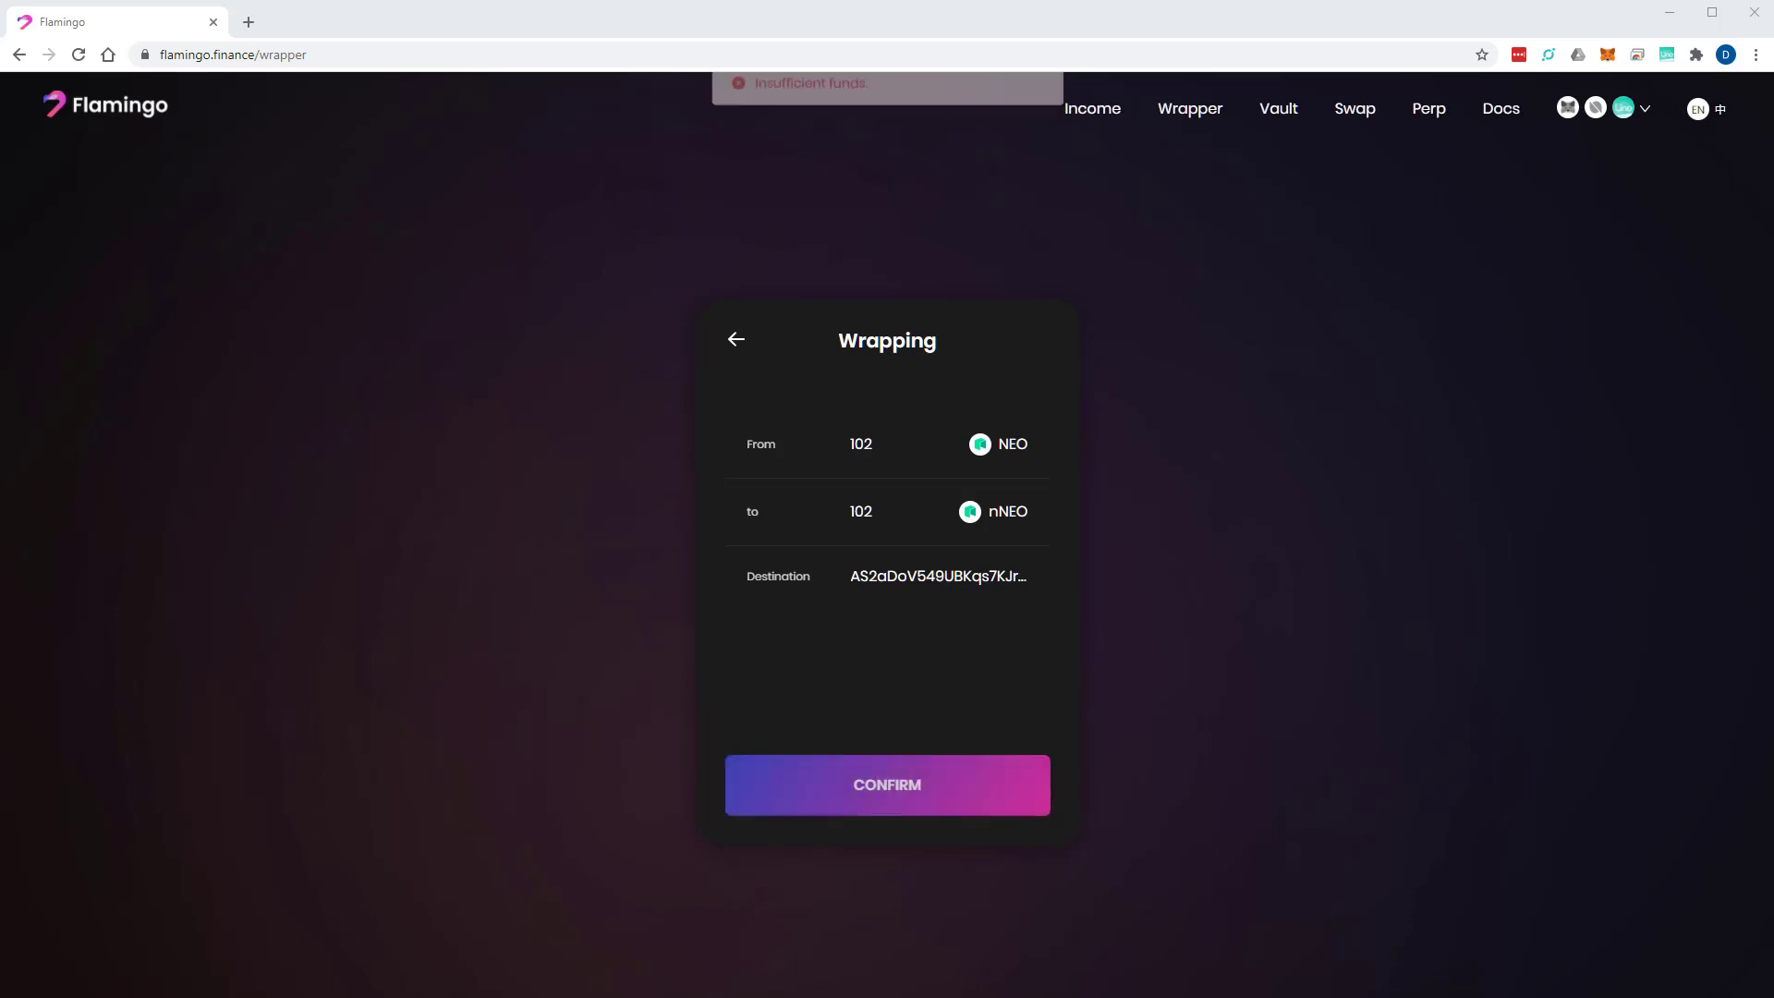
# Close the failed NeoLine approval window and check the wallet's NEO and GAS balances.
pyautogui.moveTo(523, 322); pyautogui.dragTo(256, 232)
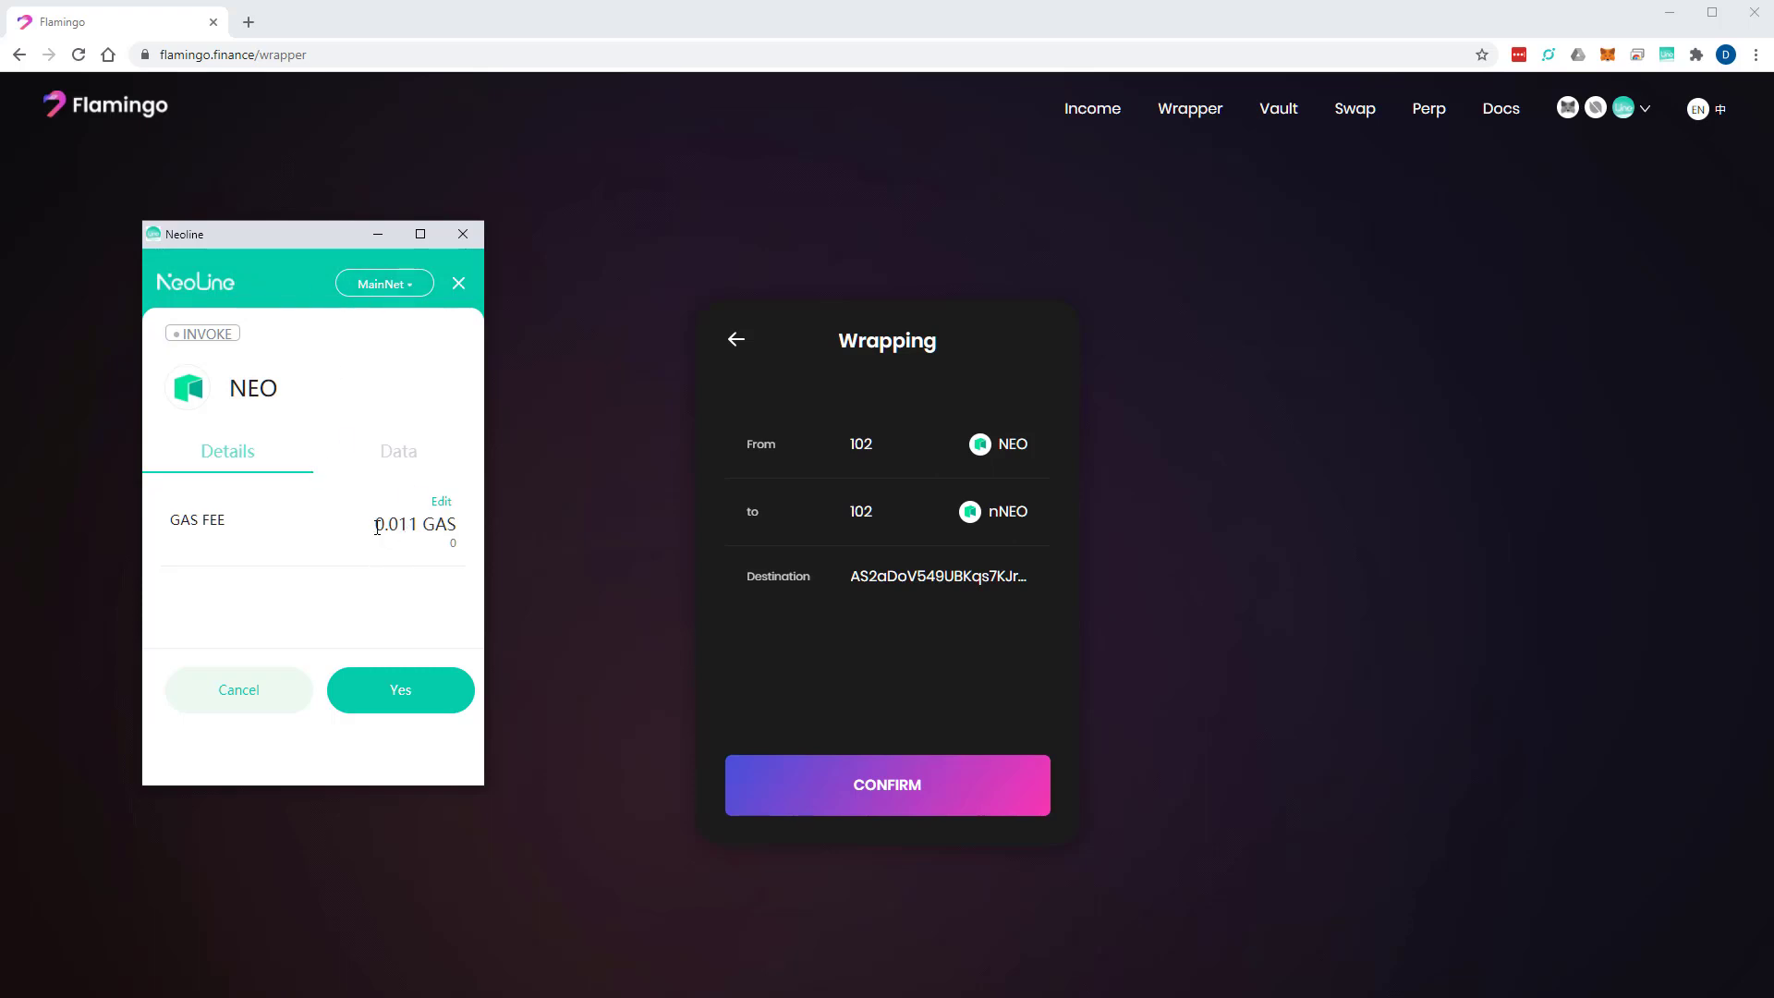
pyautogui.click(464, 236)
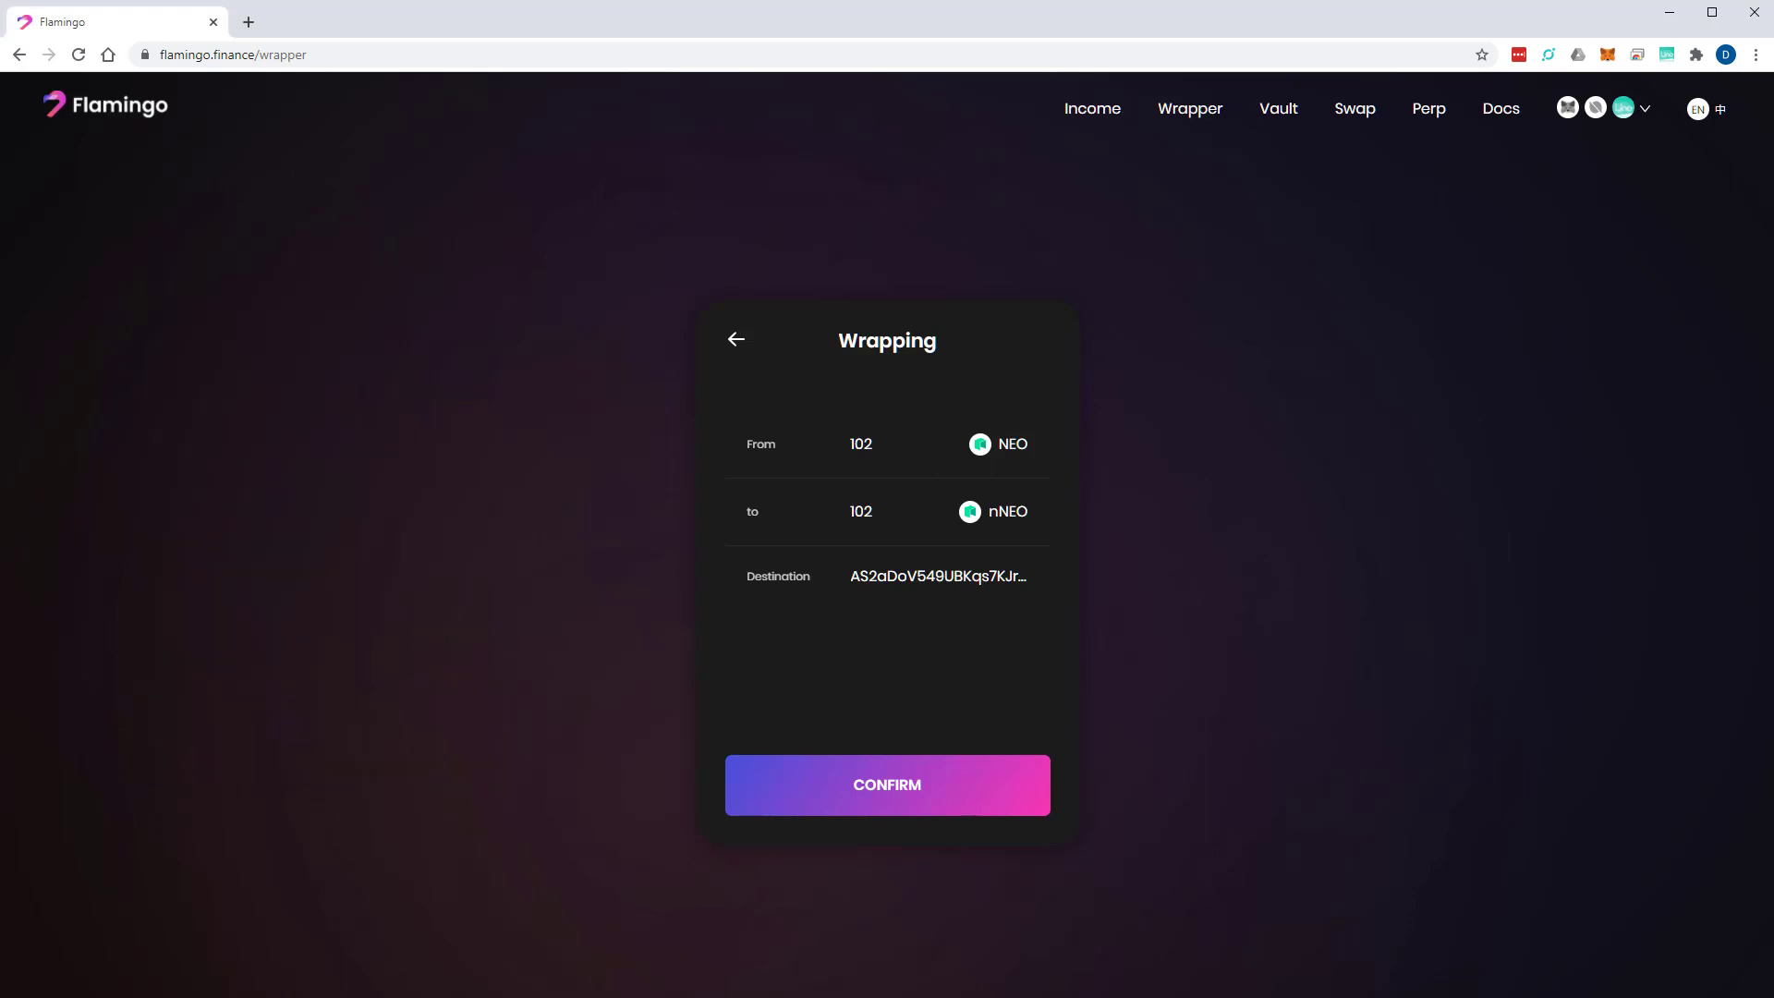
pyautogui.click(1667, 54)
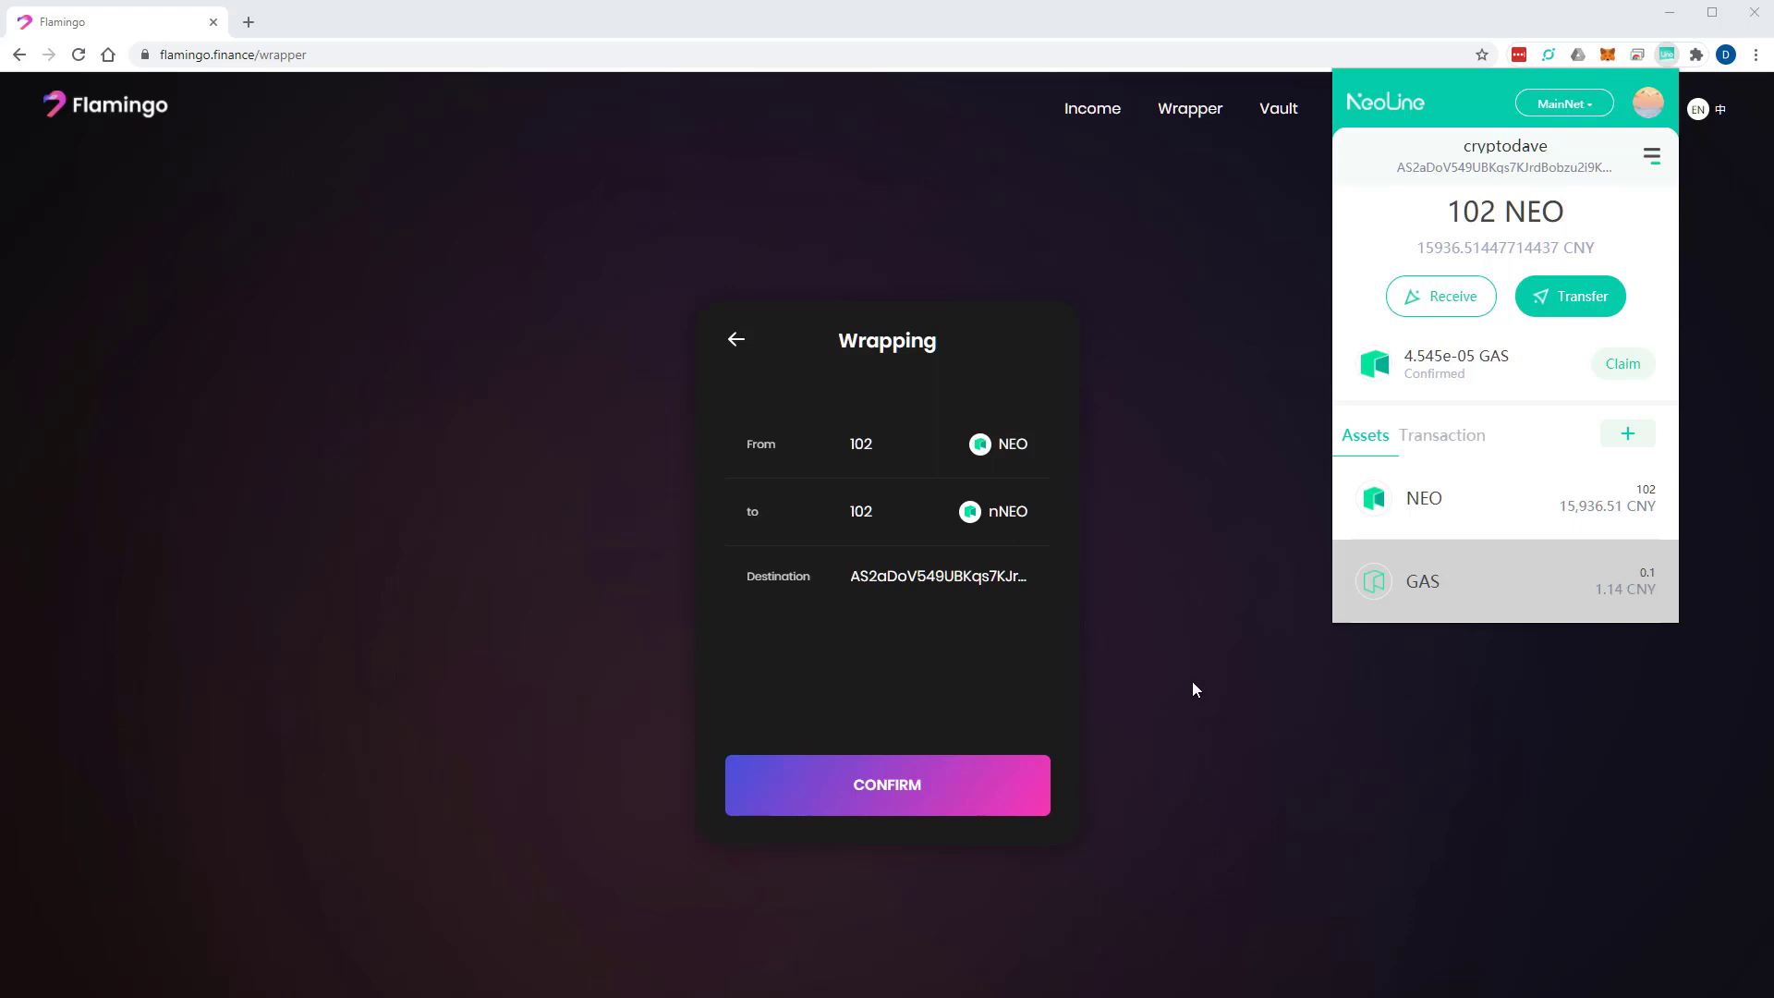
# Resubmit the 102 NEO wrap and approve the invoke in NeoLine.
pyautogui.click(1000, 708)
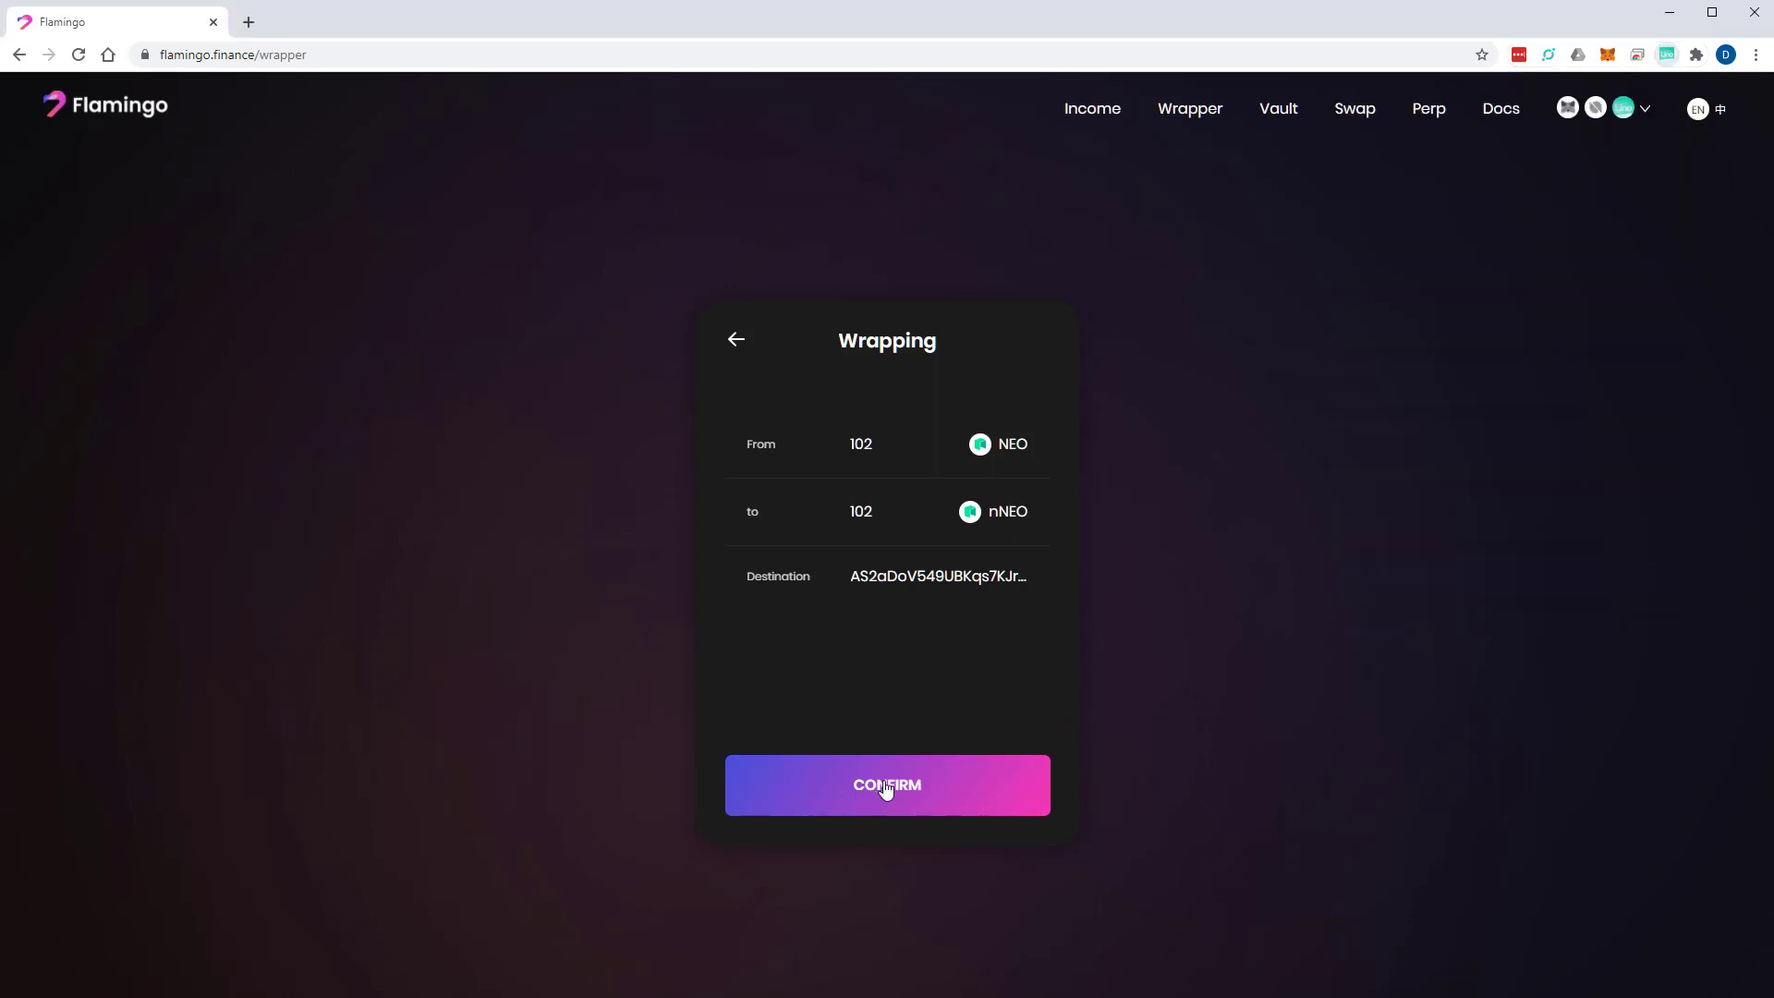
pyautogui.click(884, 789)
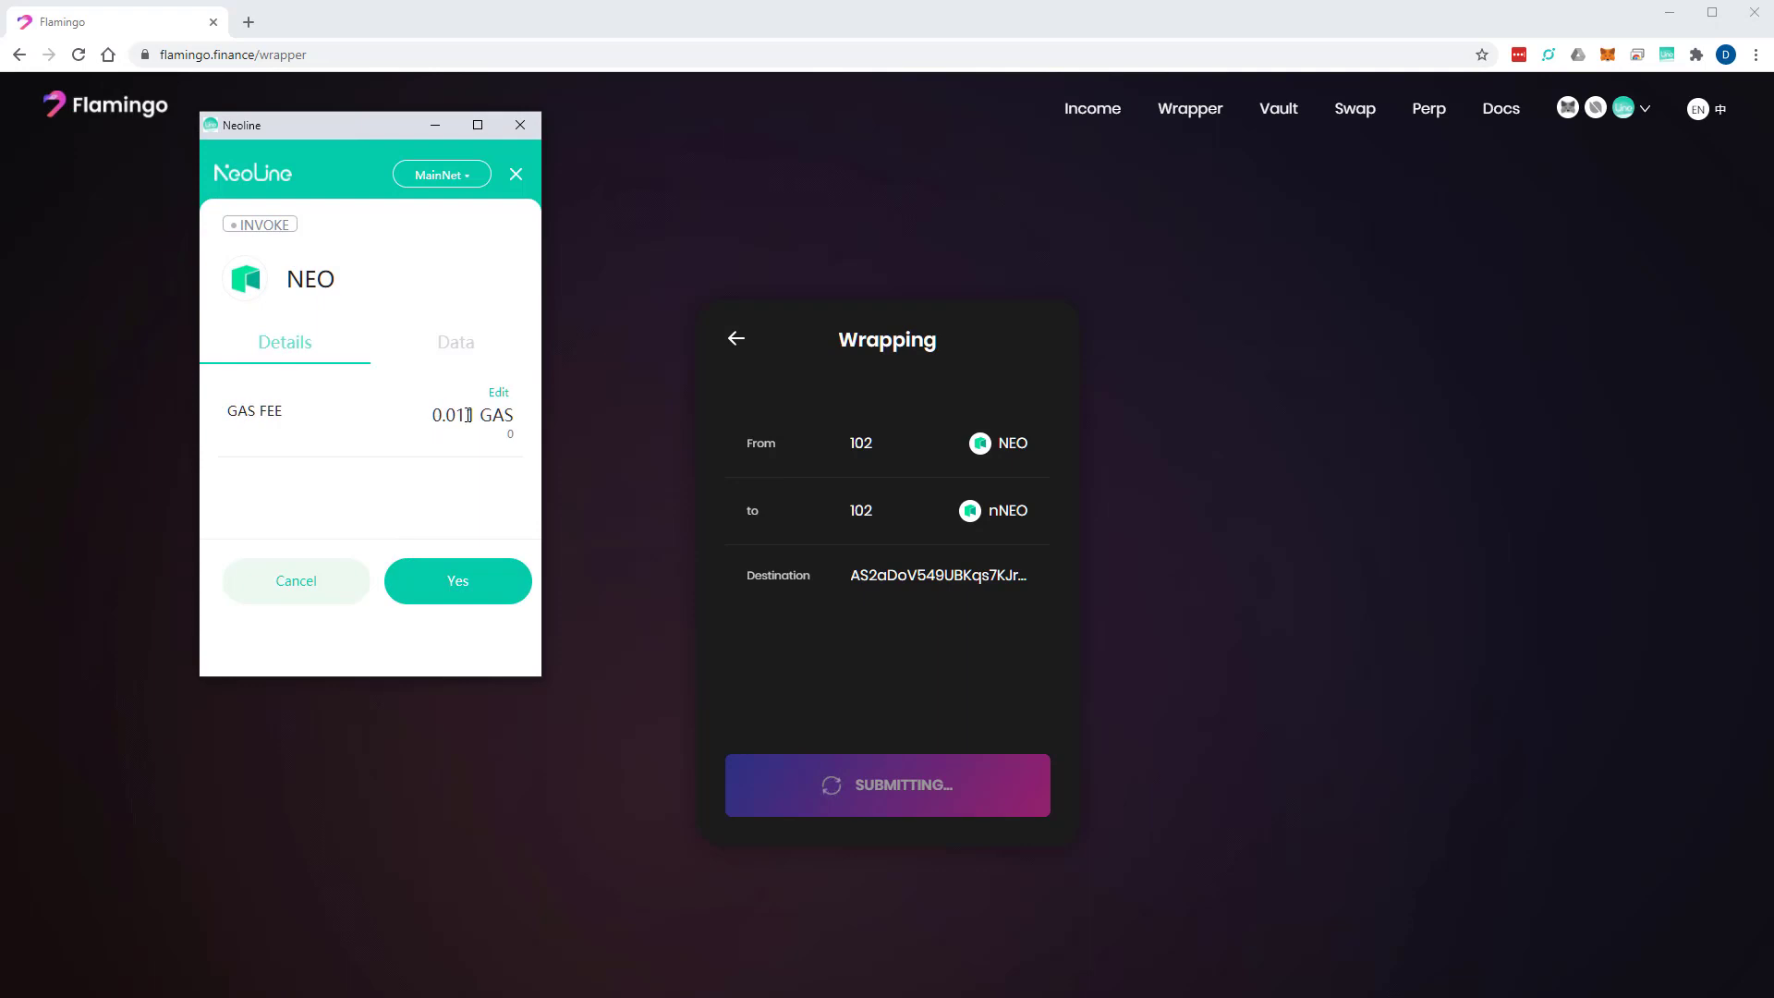
pyautogui.click(460, 590)
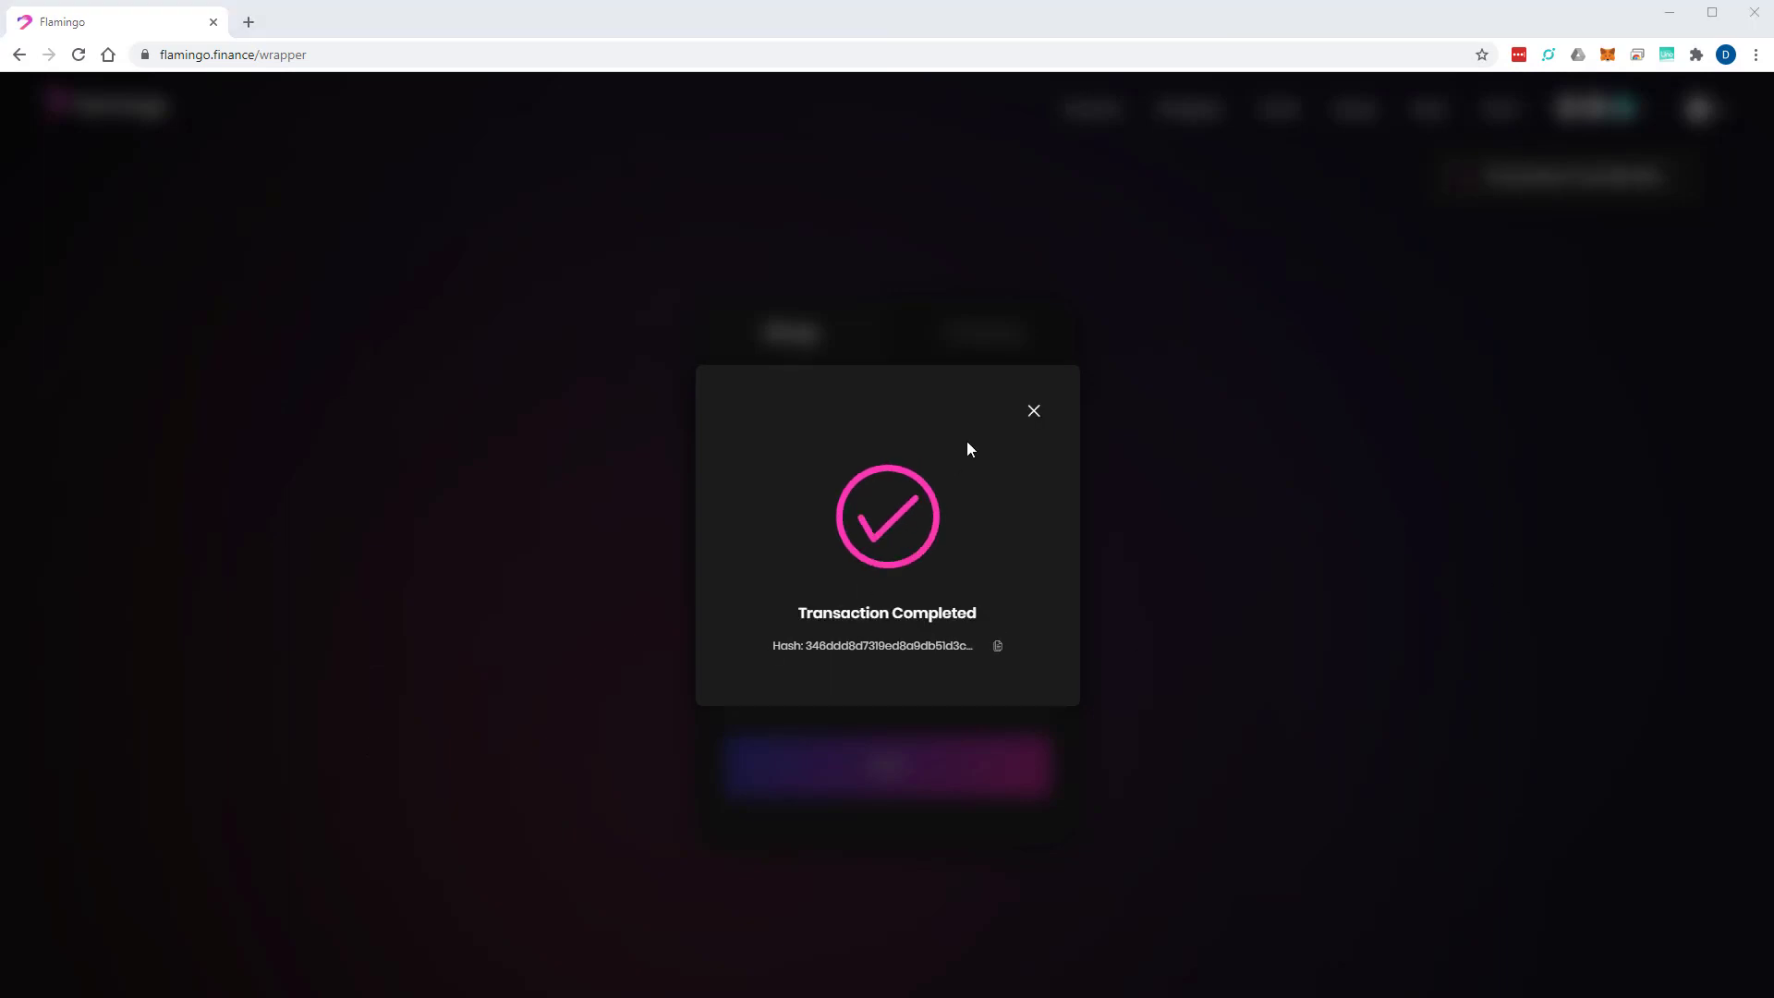
# Dismiss the completion message, check the wallet's nNEO balance, and return to the Flamingo home page.
pyautogui.click(1032, 411)
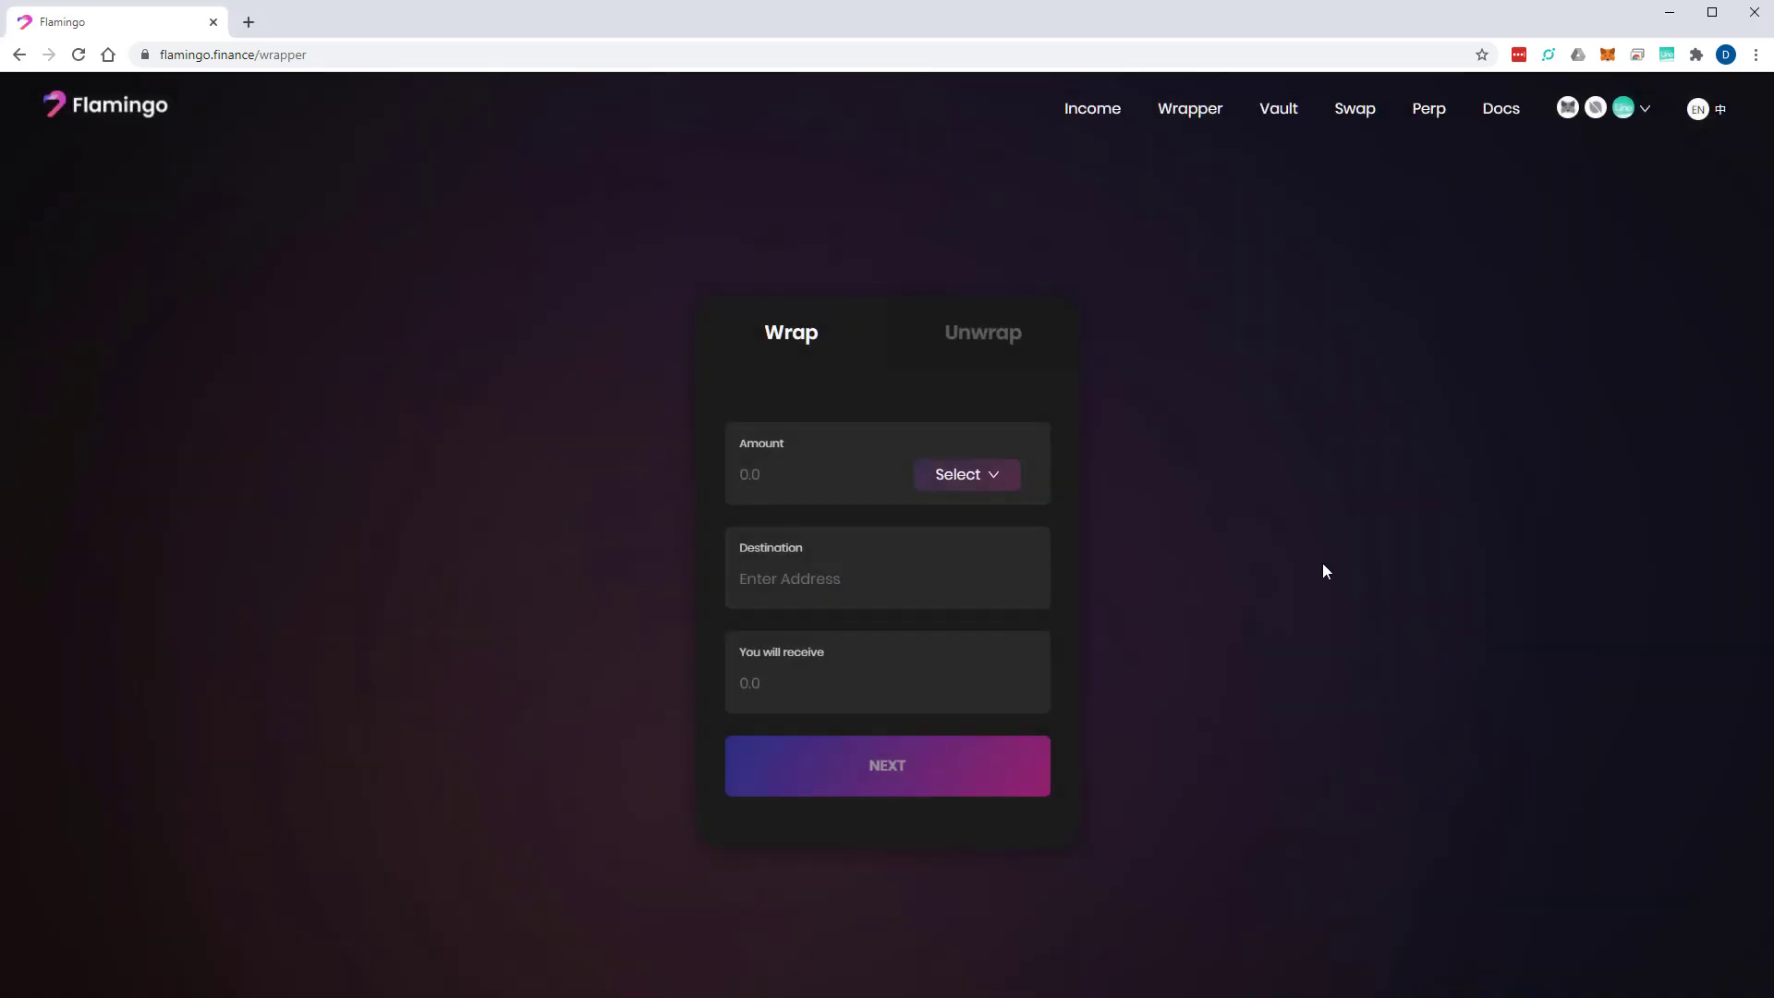
pyautogui.click(1667, 53)
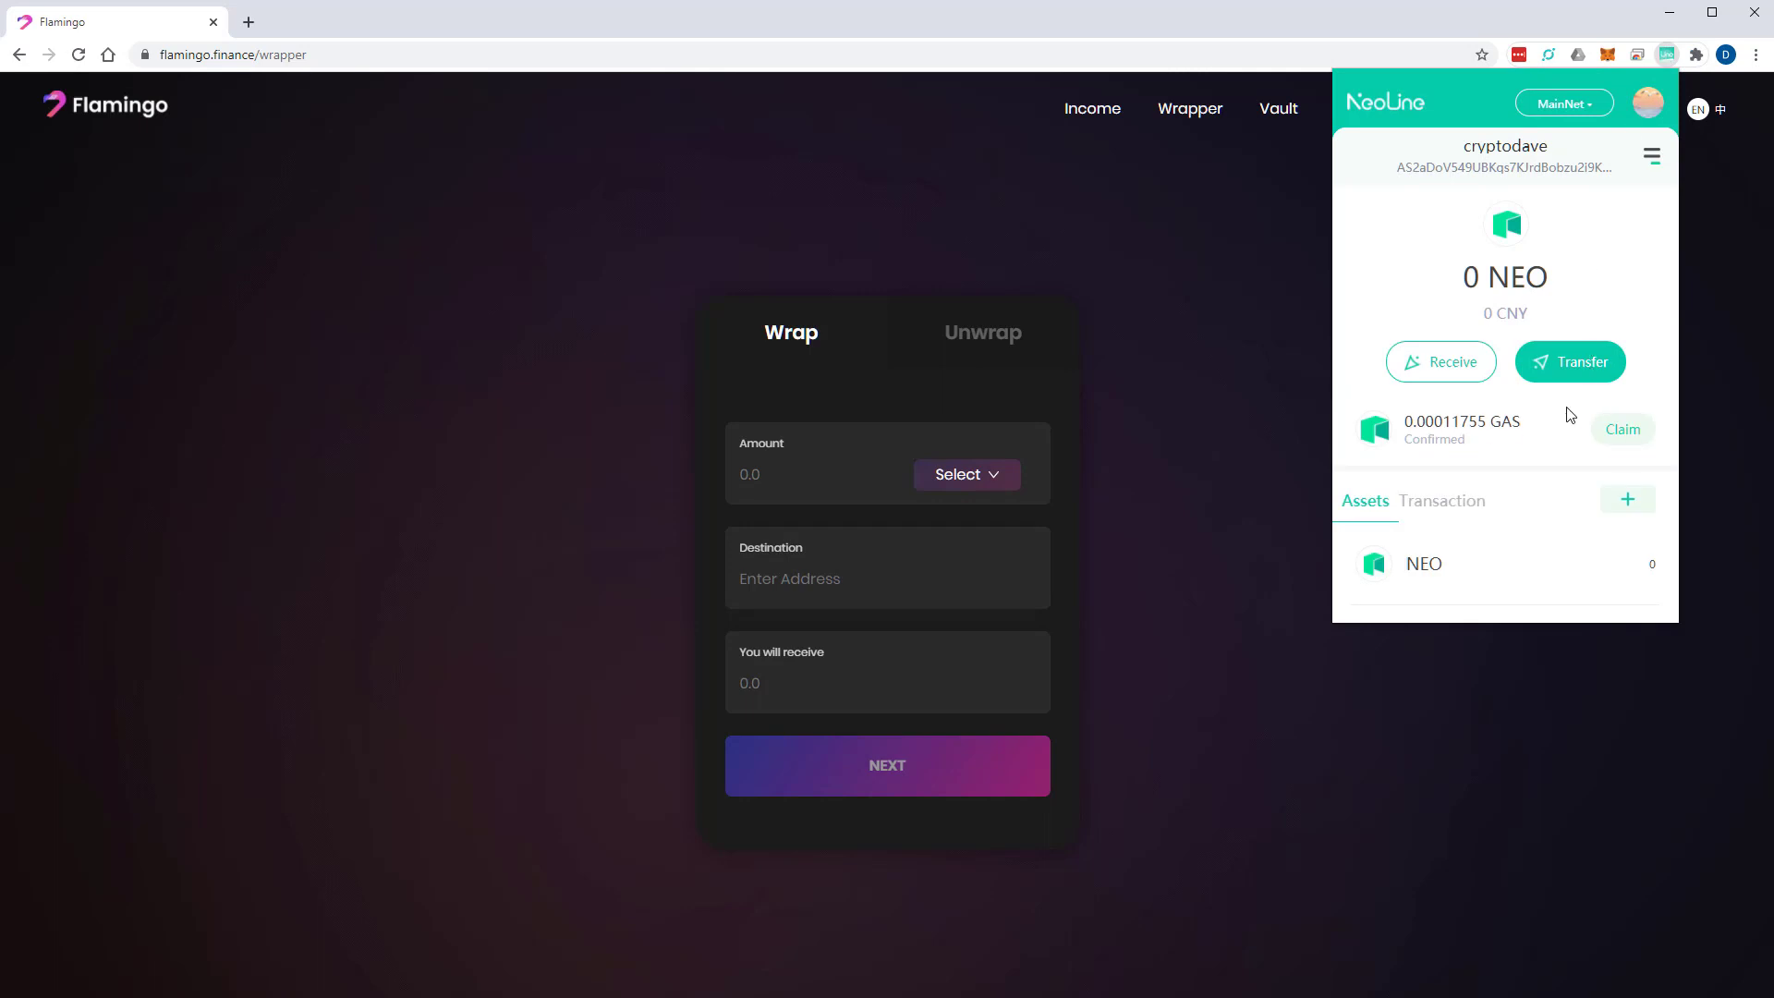
pyautogui.scroll(-3, 1581, 451)
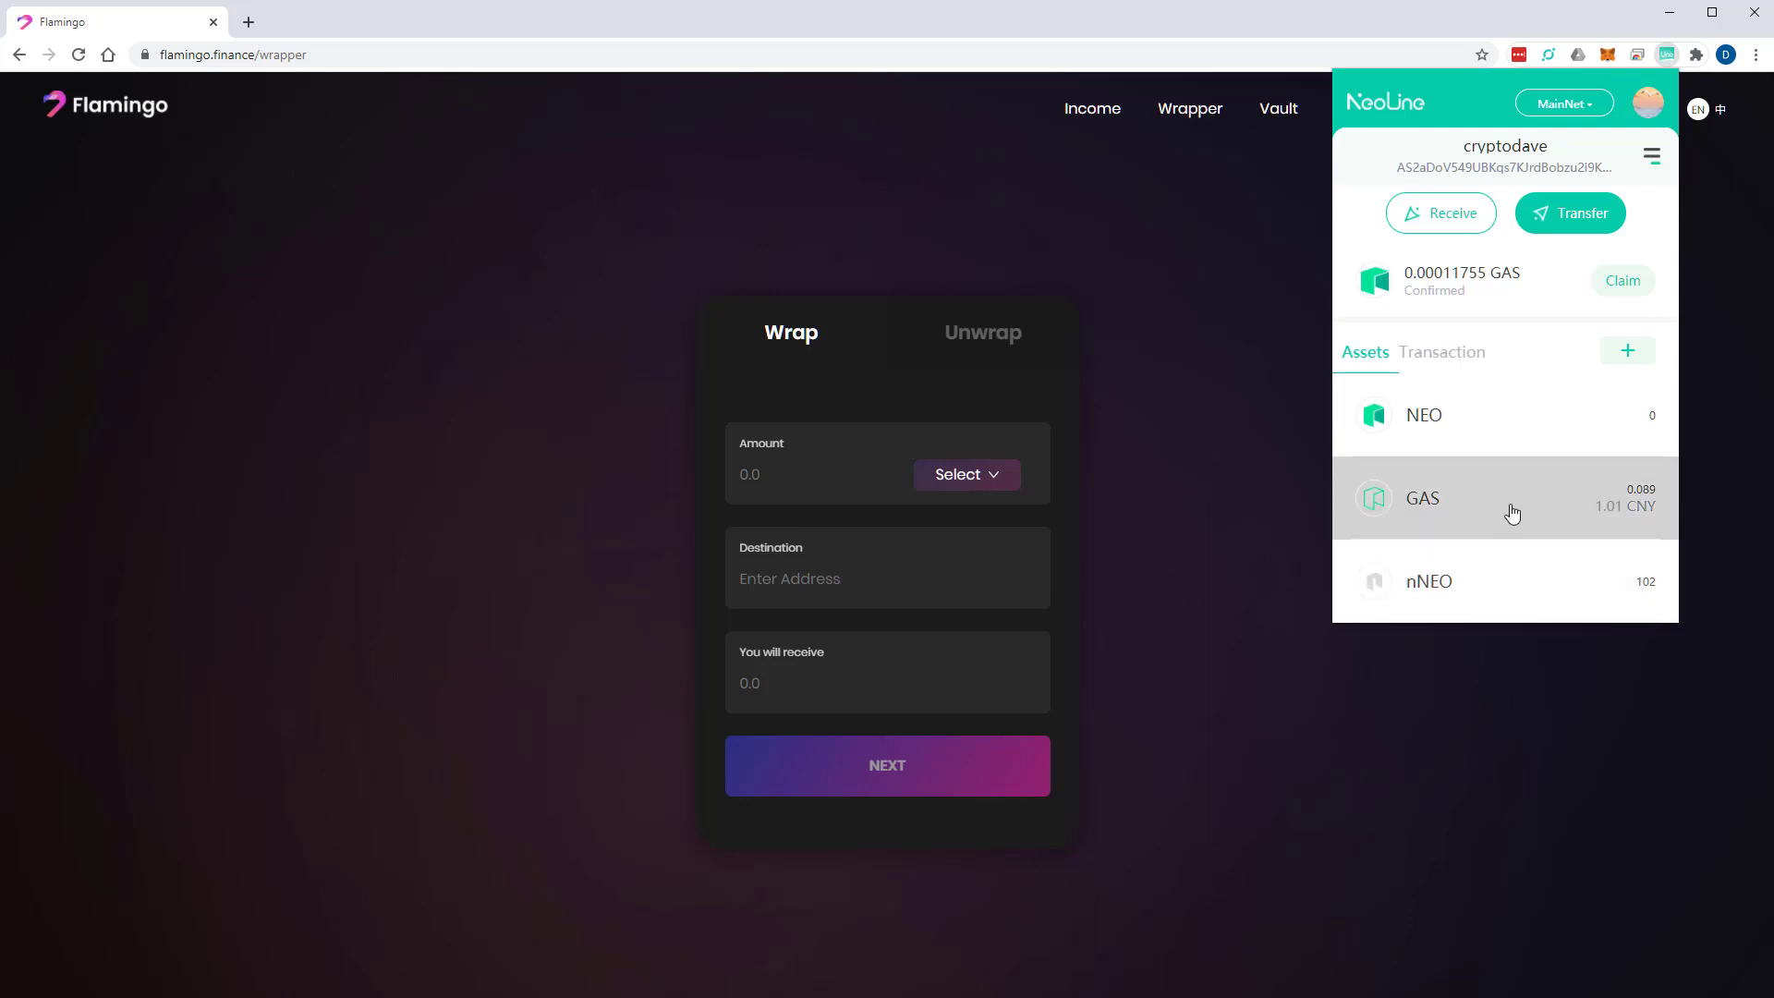
pyautogui.click(1259, 705)
pyautogui.click(109, 105)
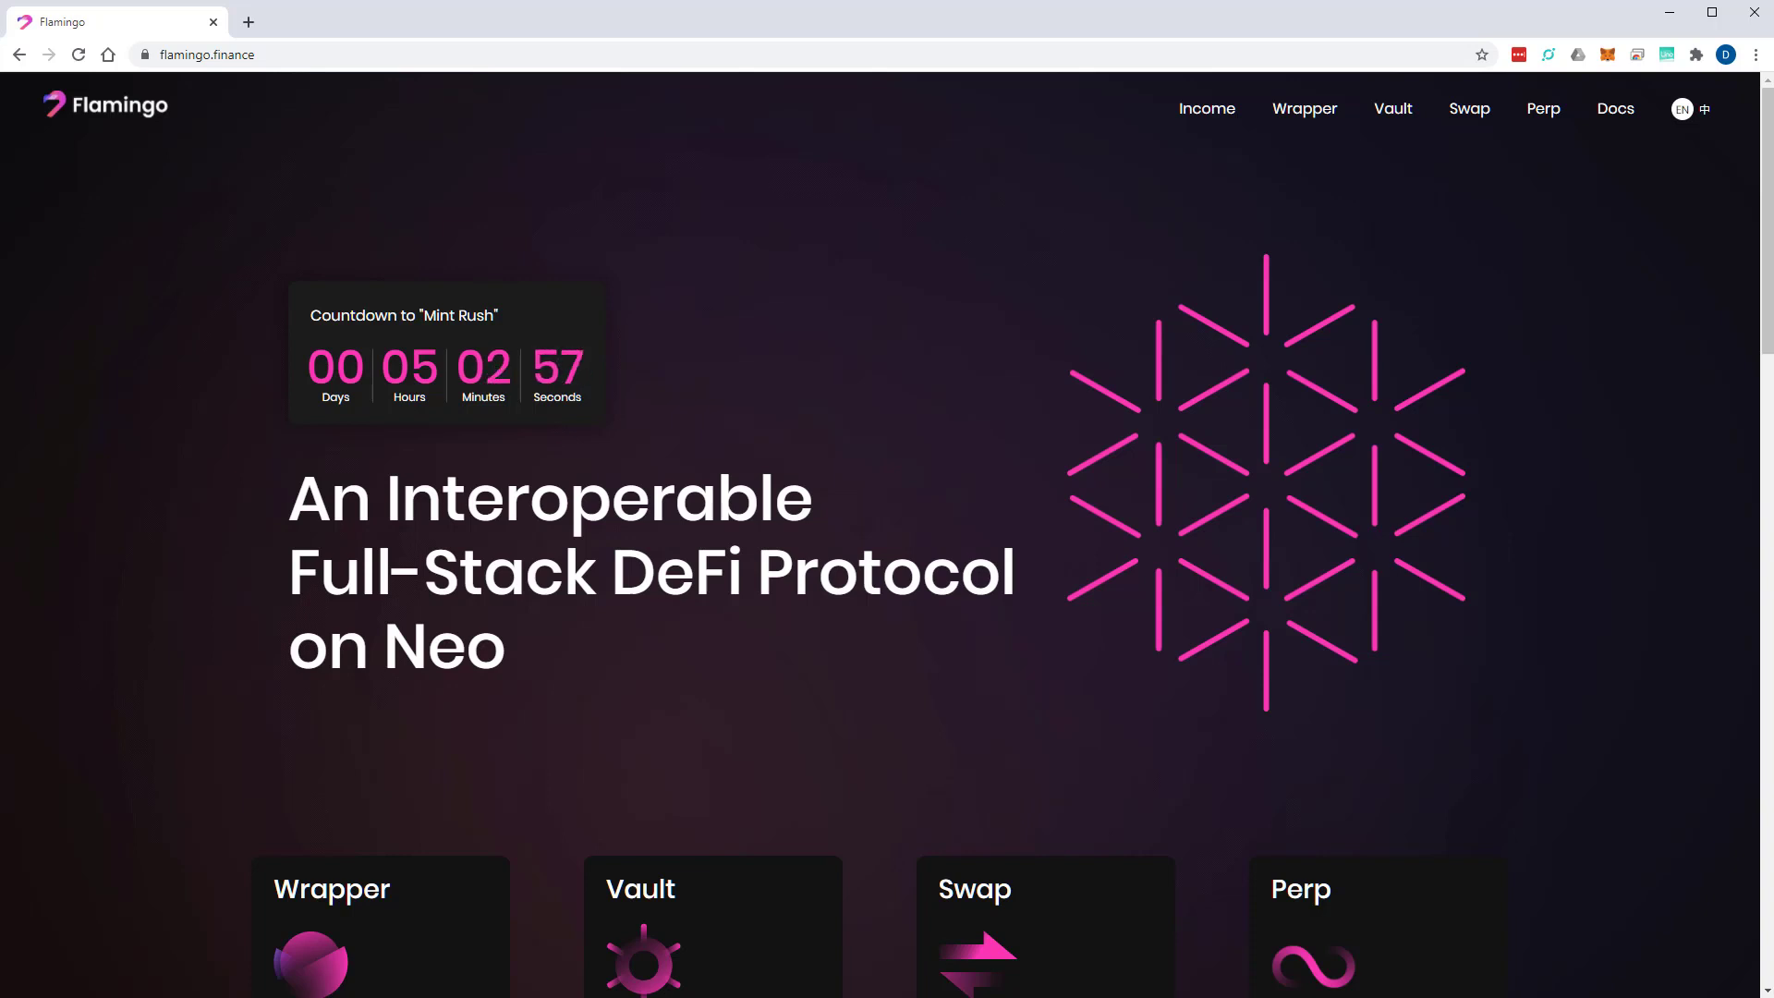
pyautogui.click(1667, 56)
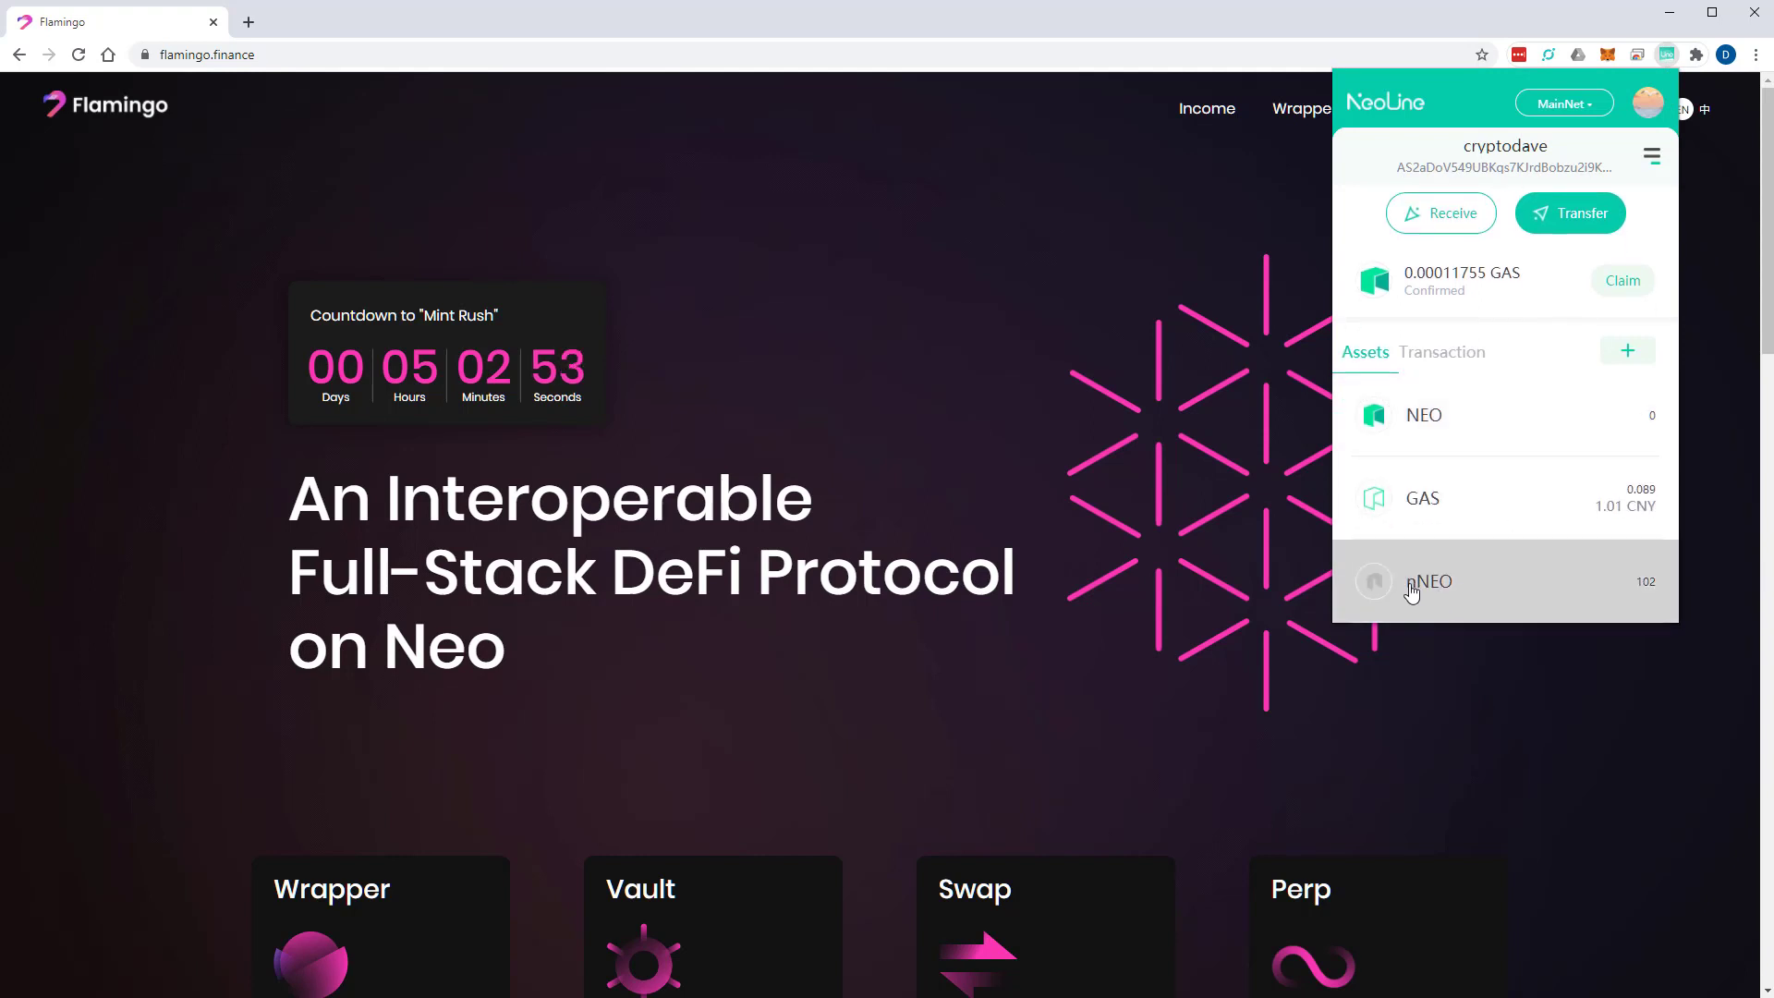
pyautogui.click(740, 372)
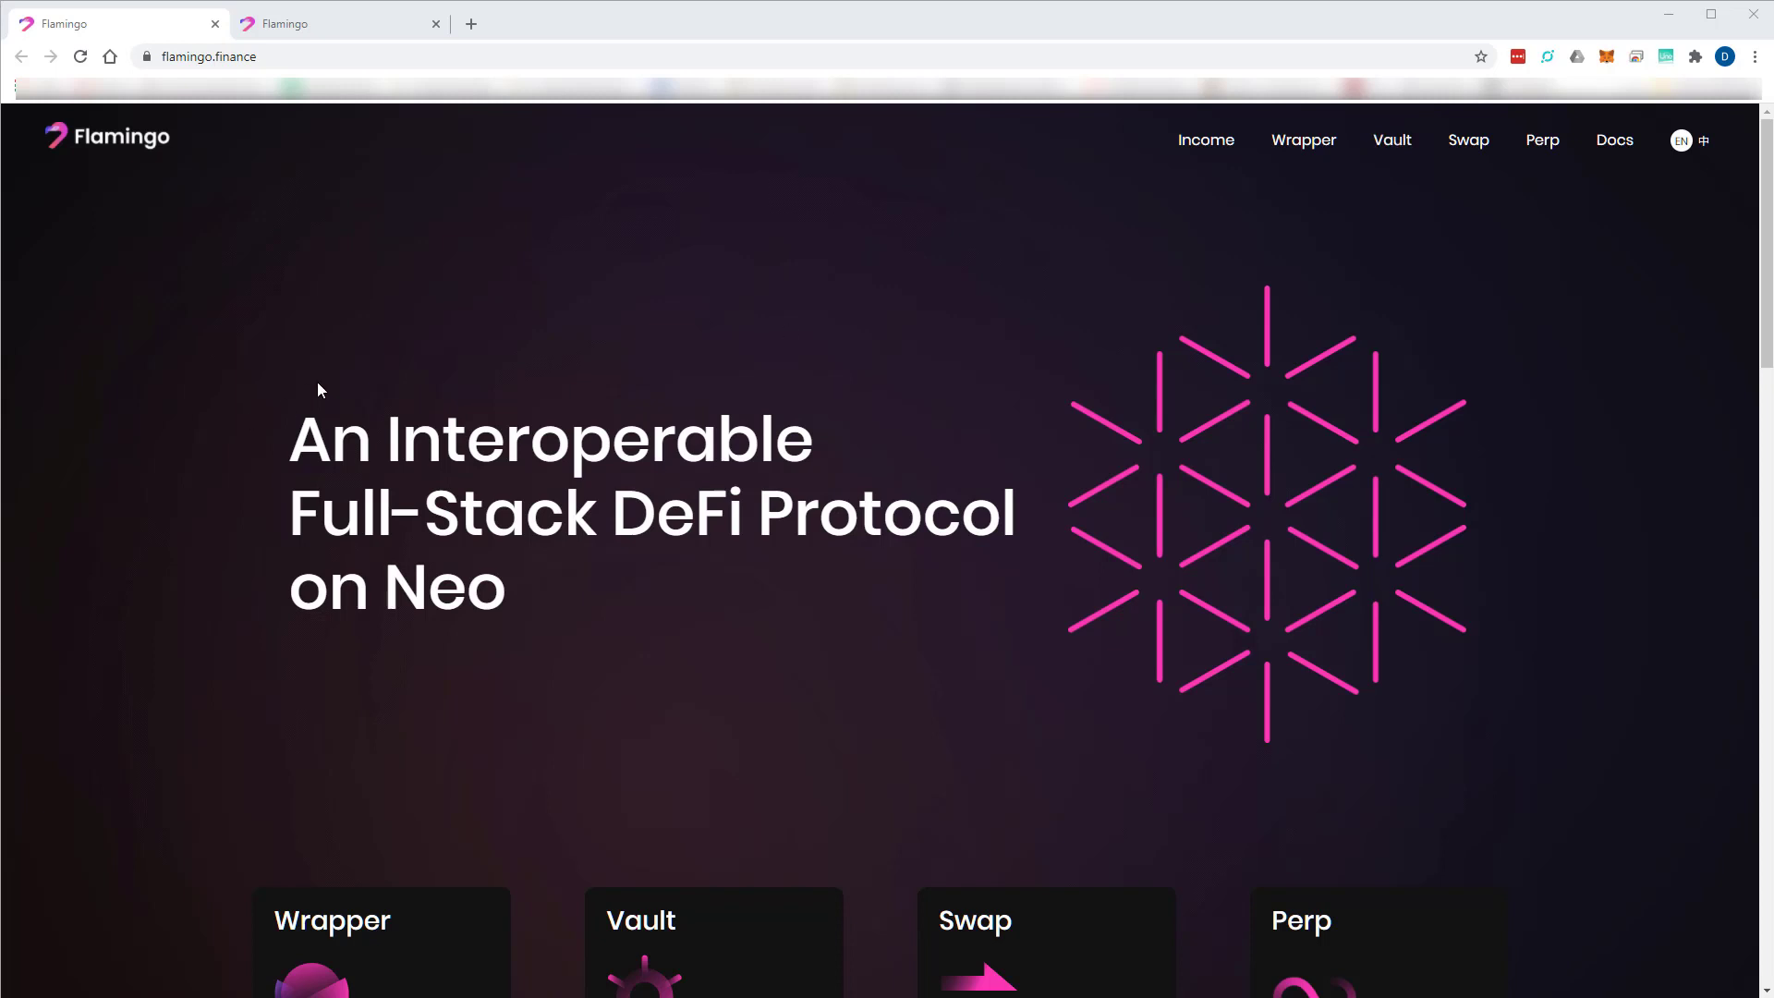
pyautogui.click(1665, 59)
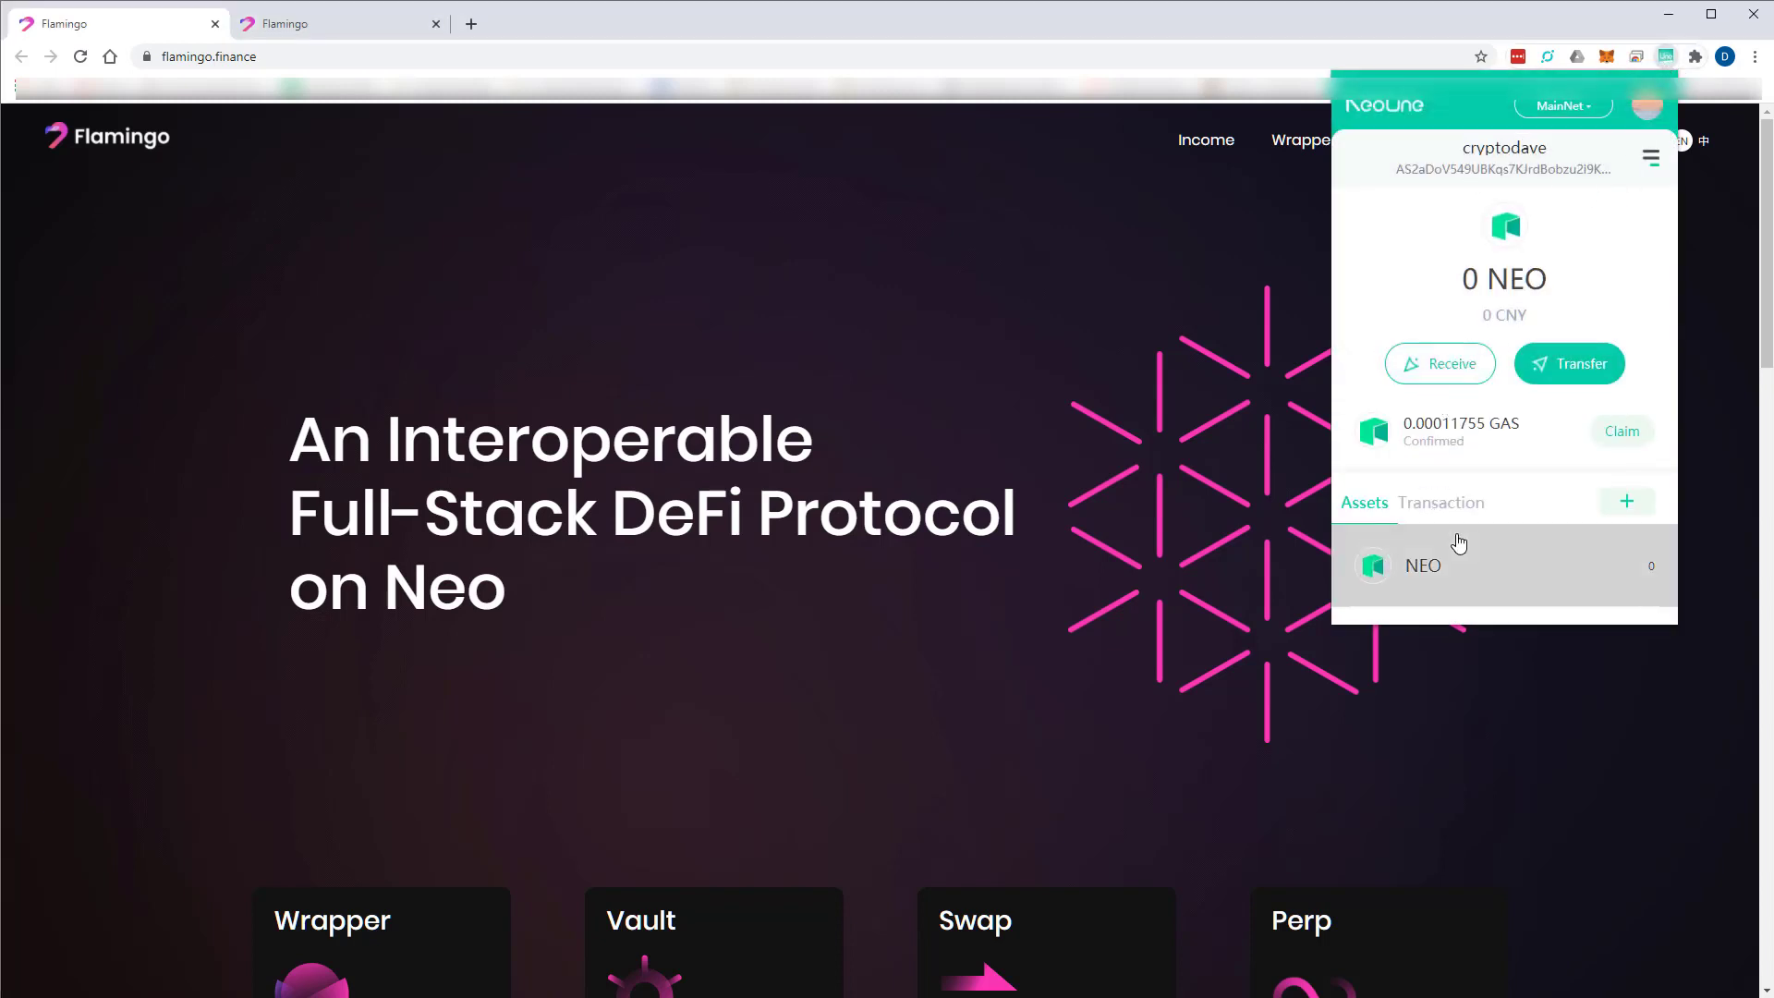
pyautogui.click(1728, 263)
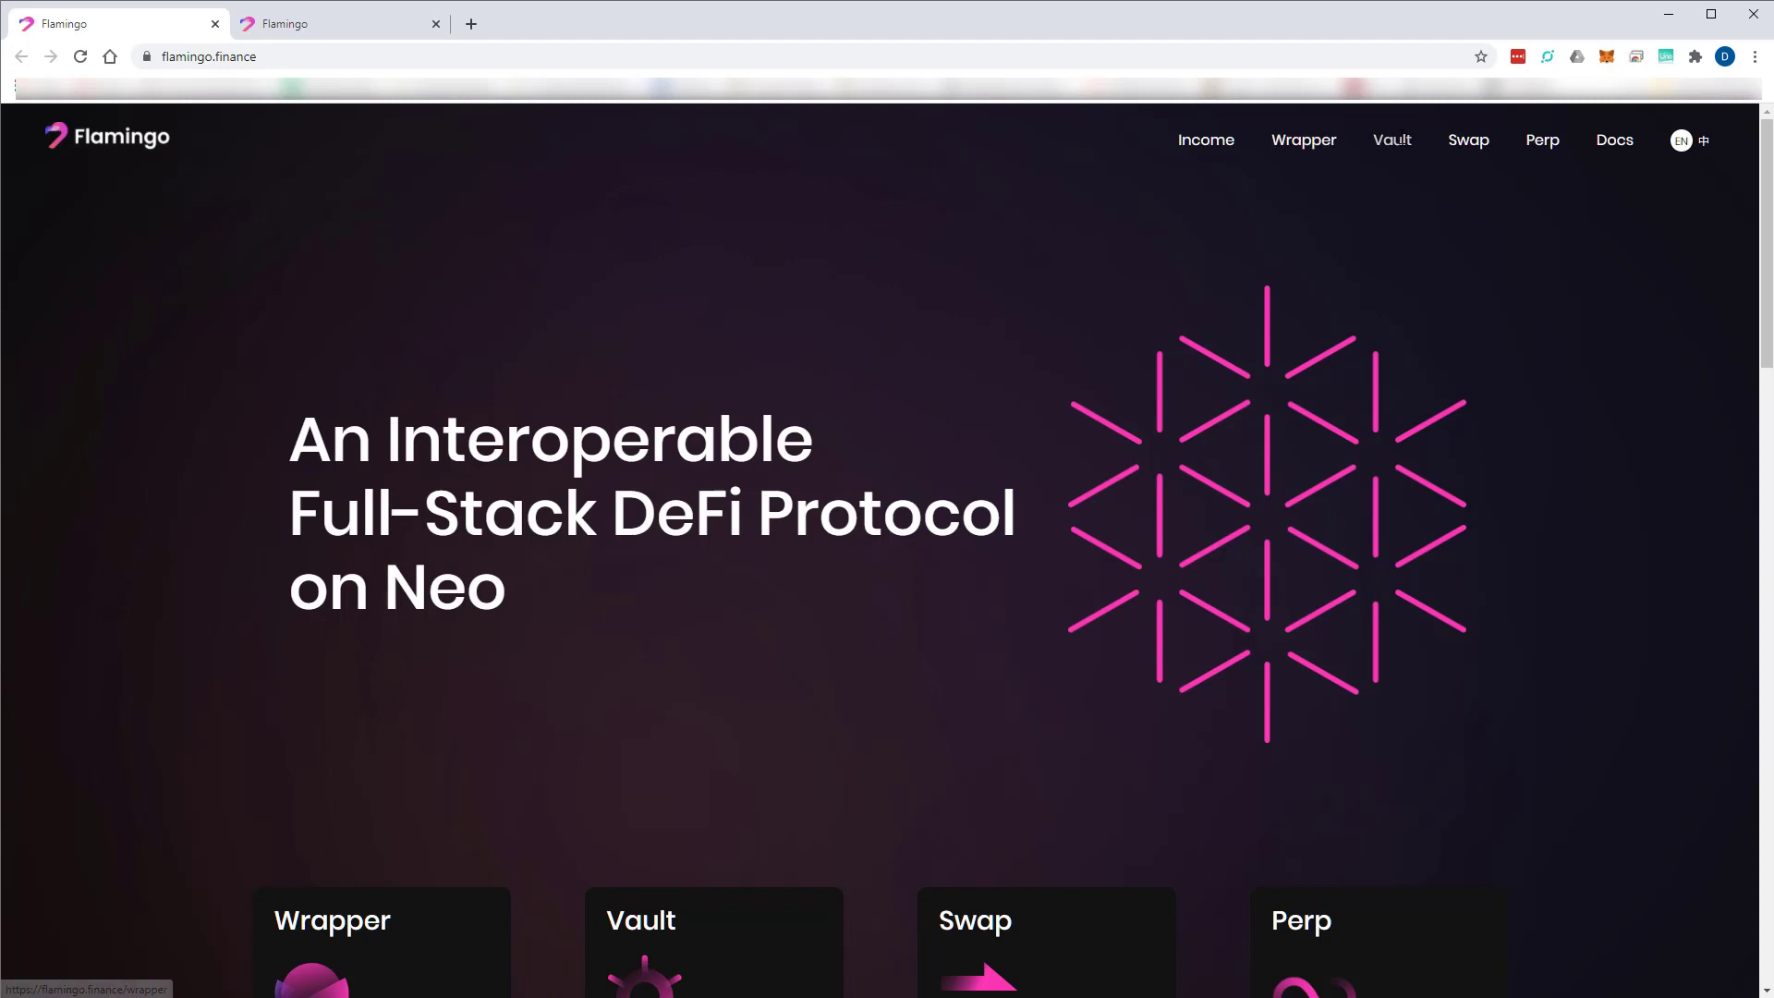
# Review the vault dashboard's Staking table showing 102 nNEO staked worth $2,189.79.
pyautogui.click(323, 22)
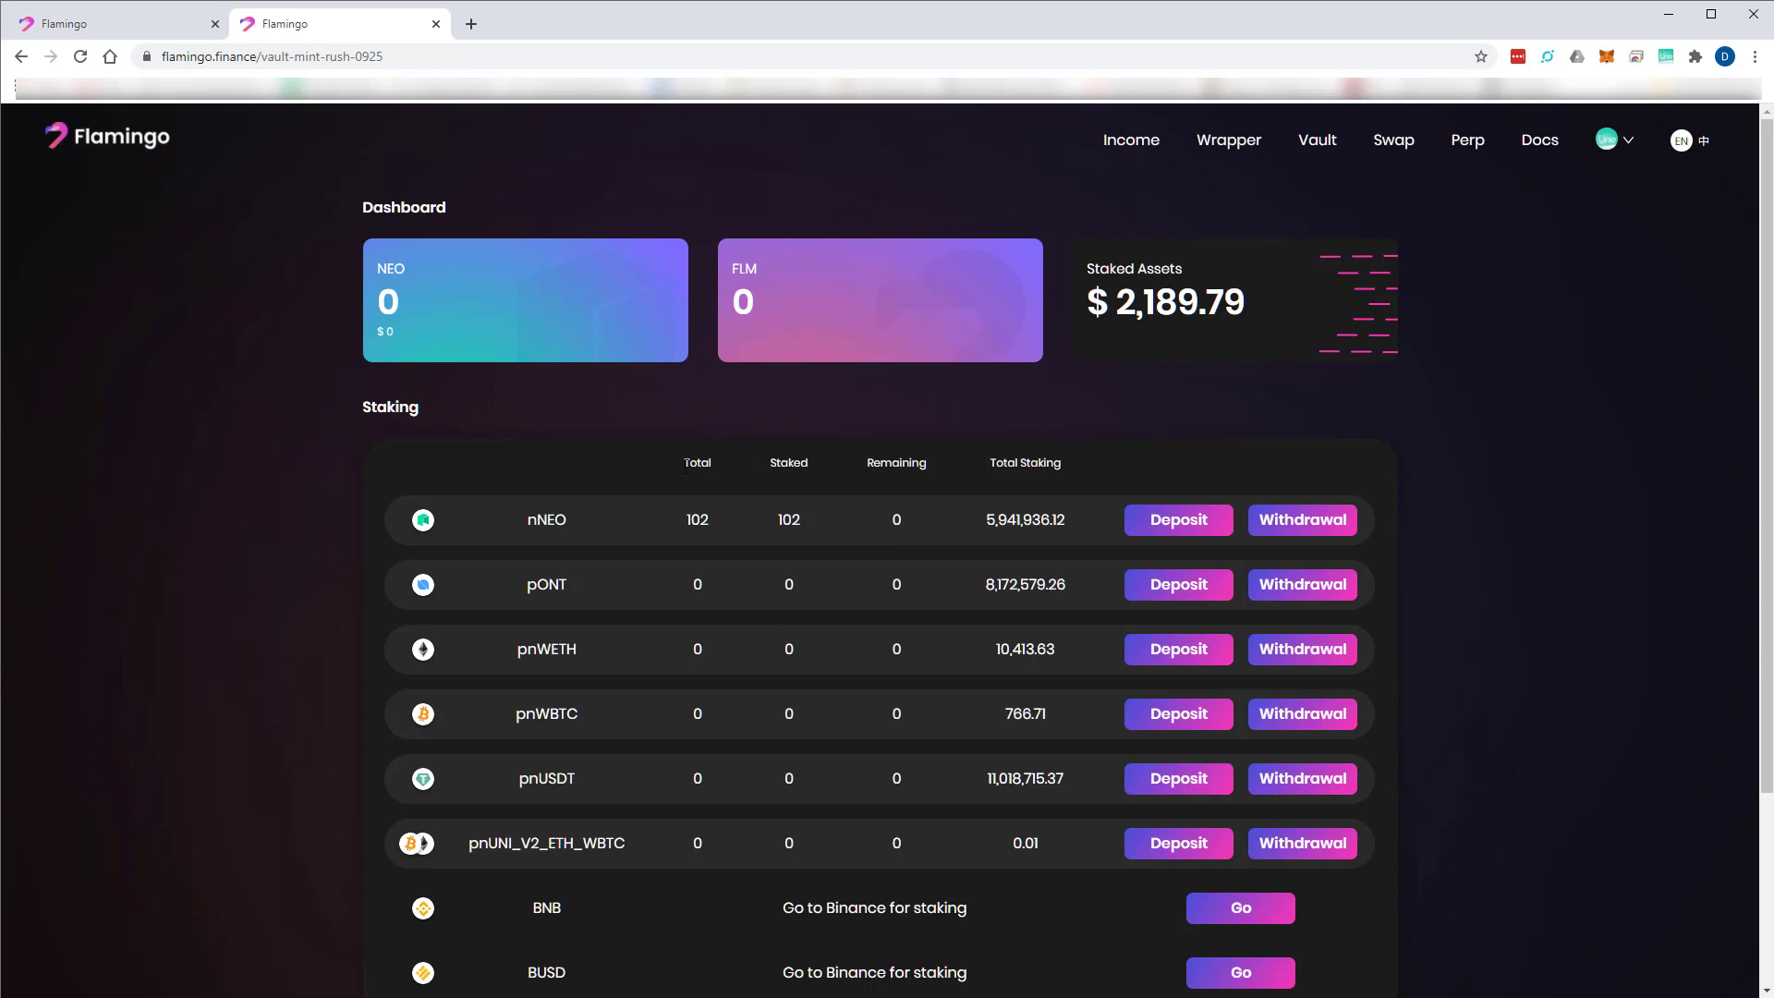
pyautogui.scroll(-3, 290, 481)
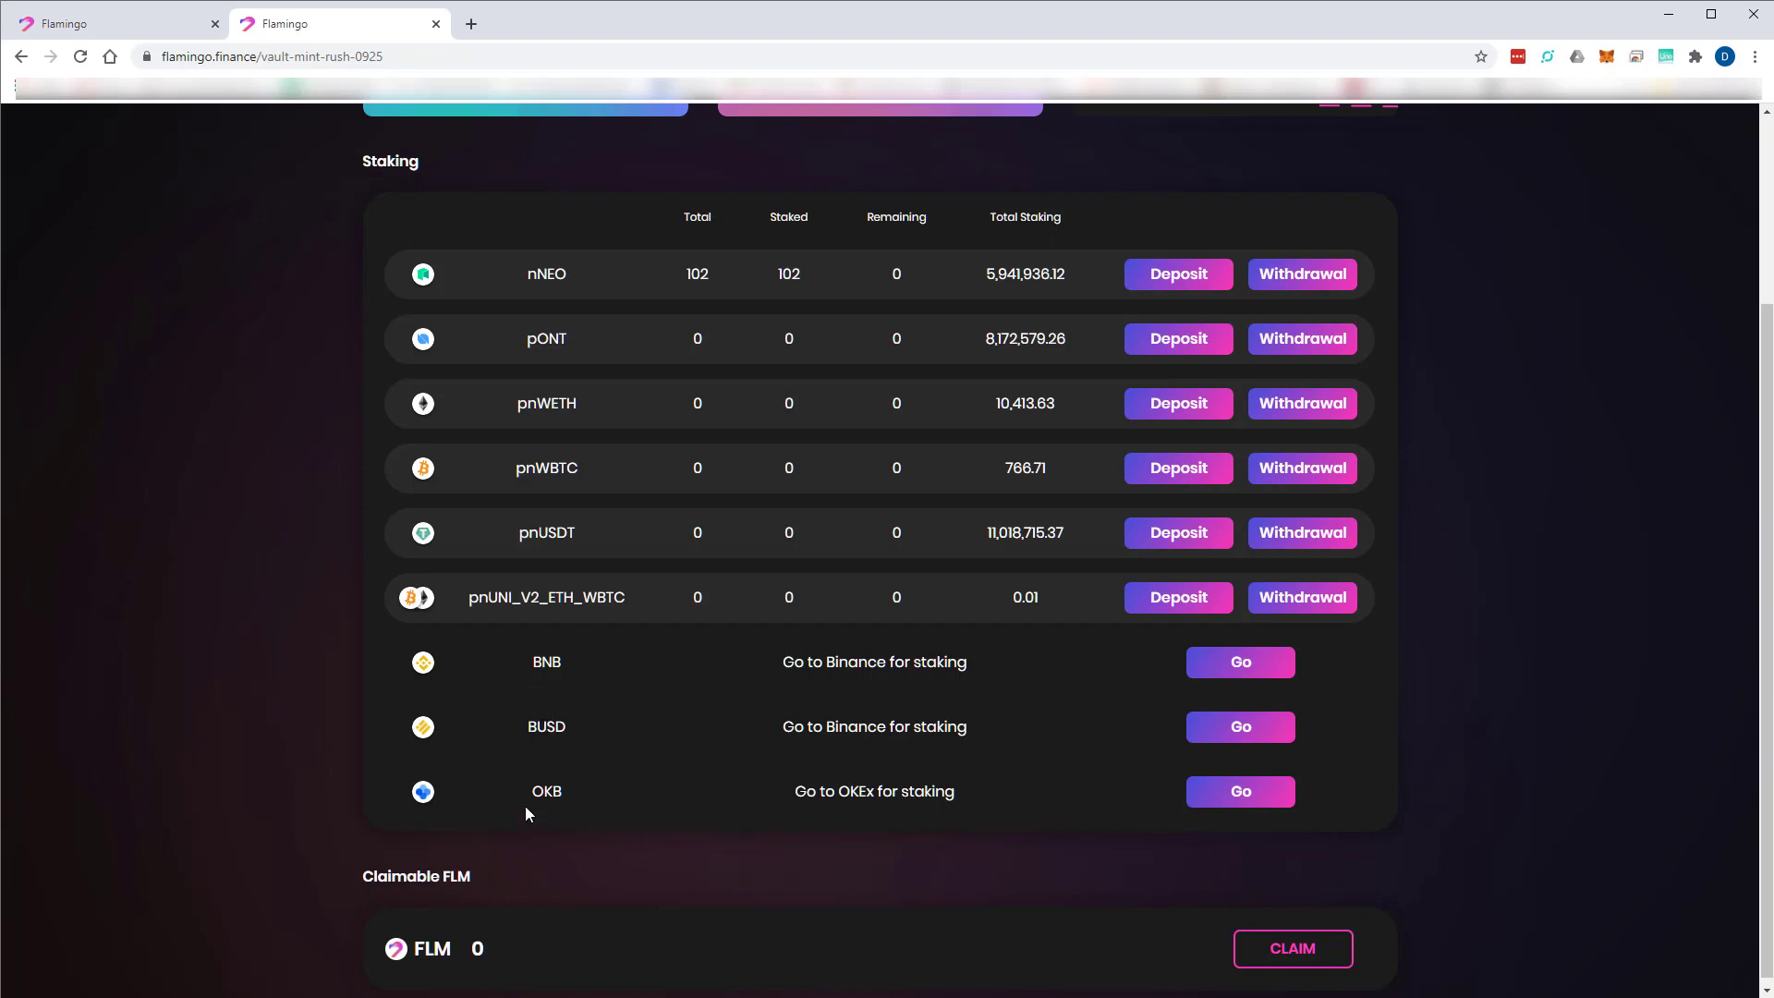
pyautogui.scroll(3, 779, 695)
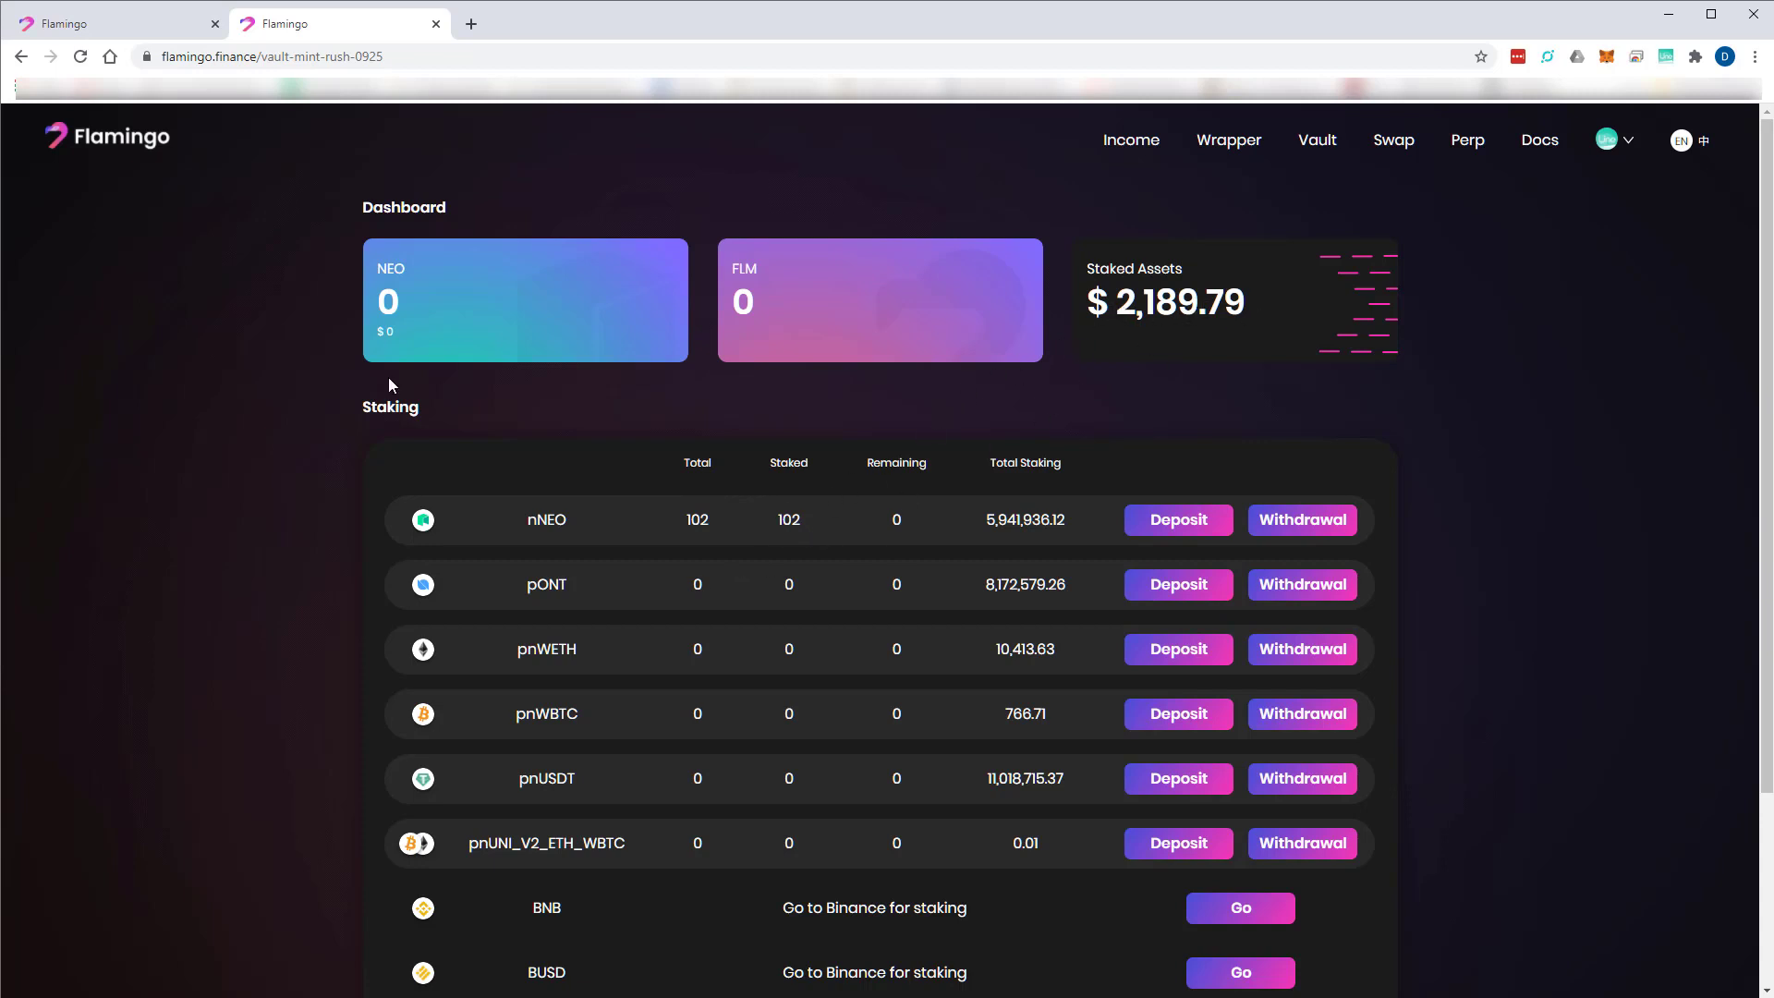
# From the home-page tab, open the Vault and approve connecting the NeoLine wallet.
pyautogui.click(98, 24)
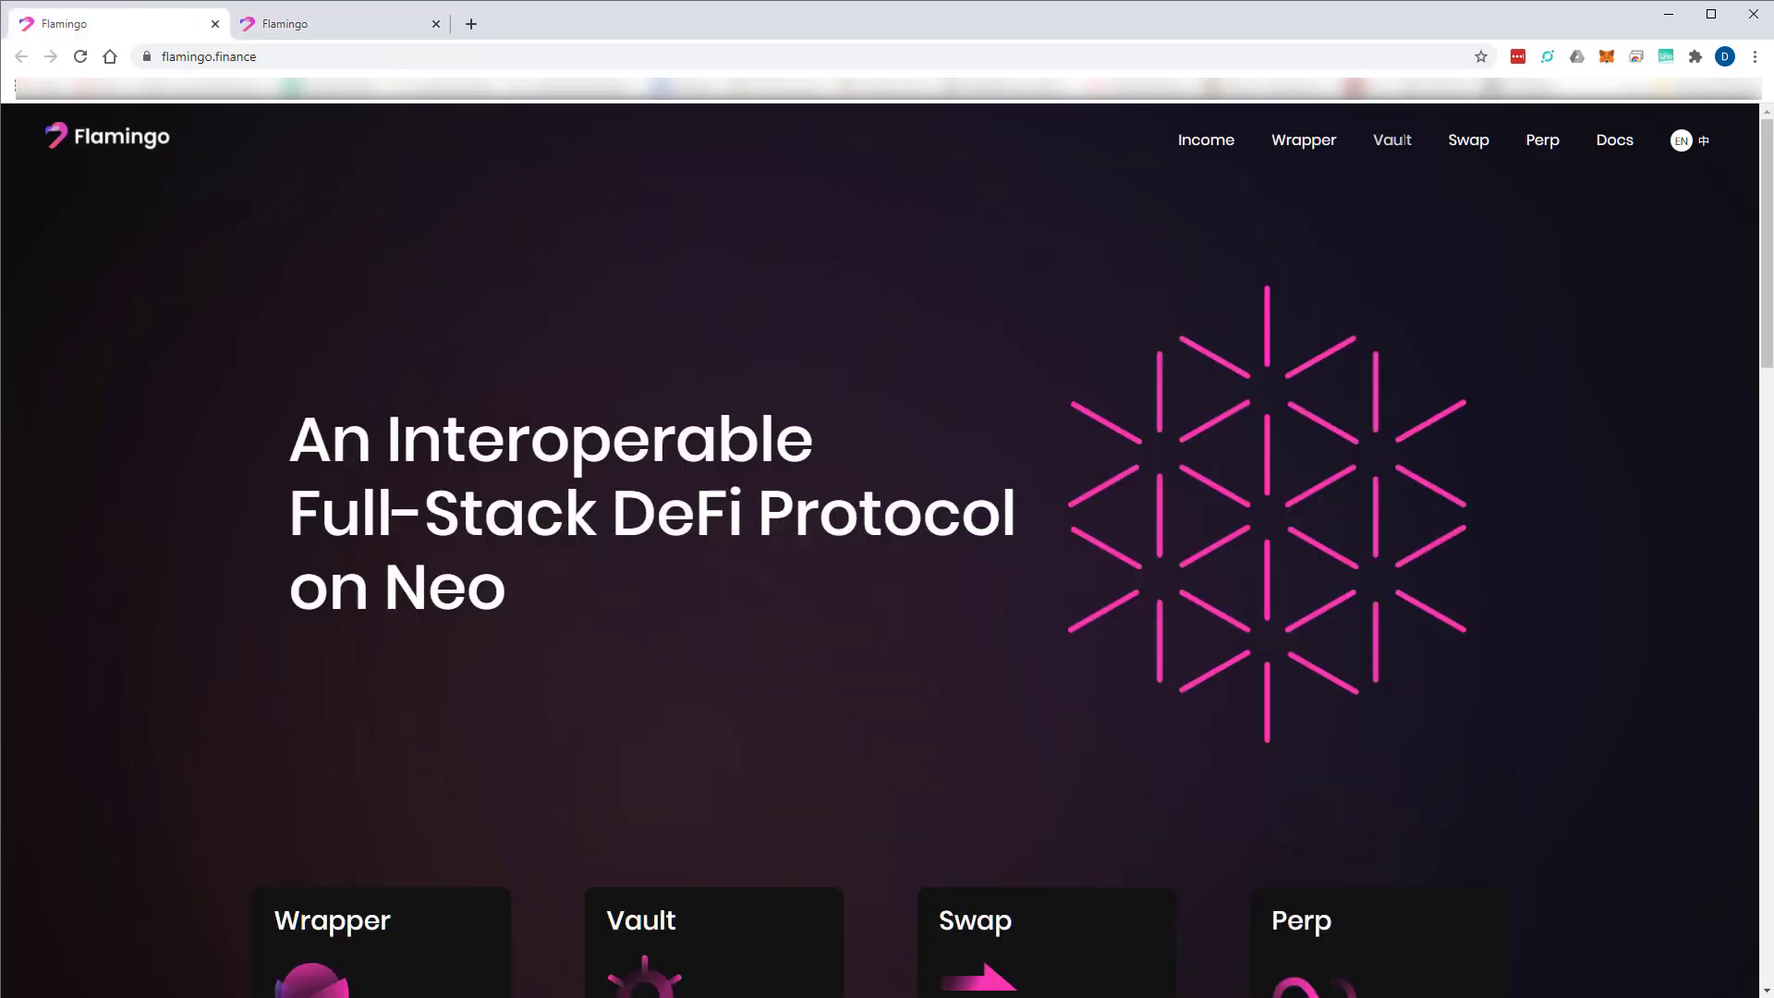
pyautogui.click(740, 966)
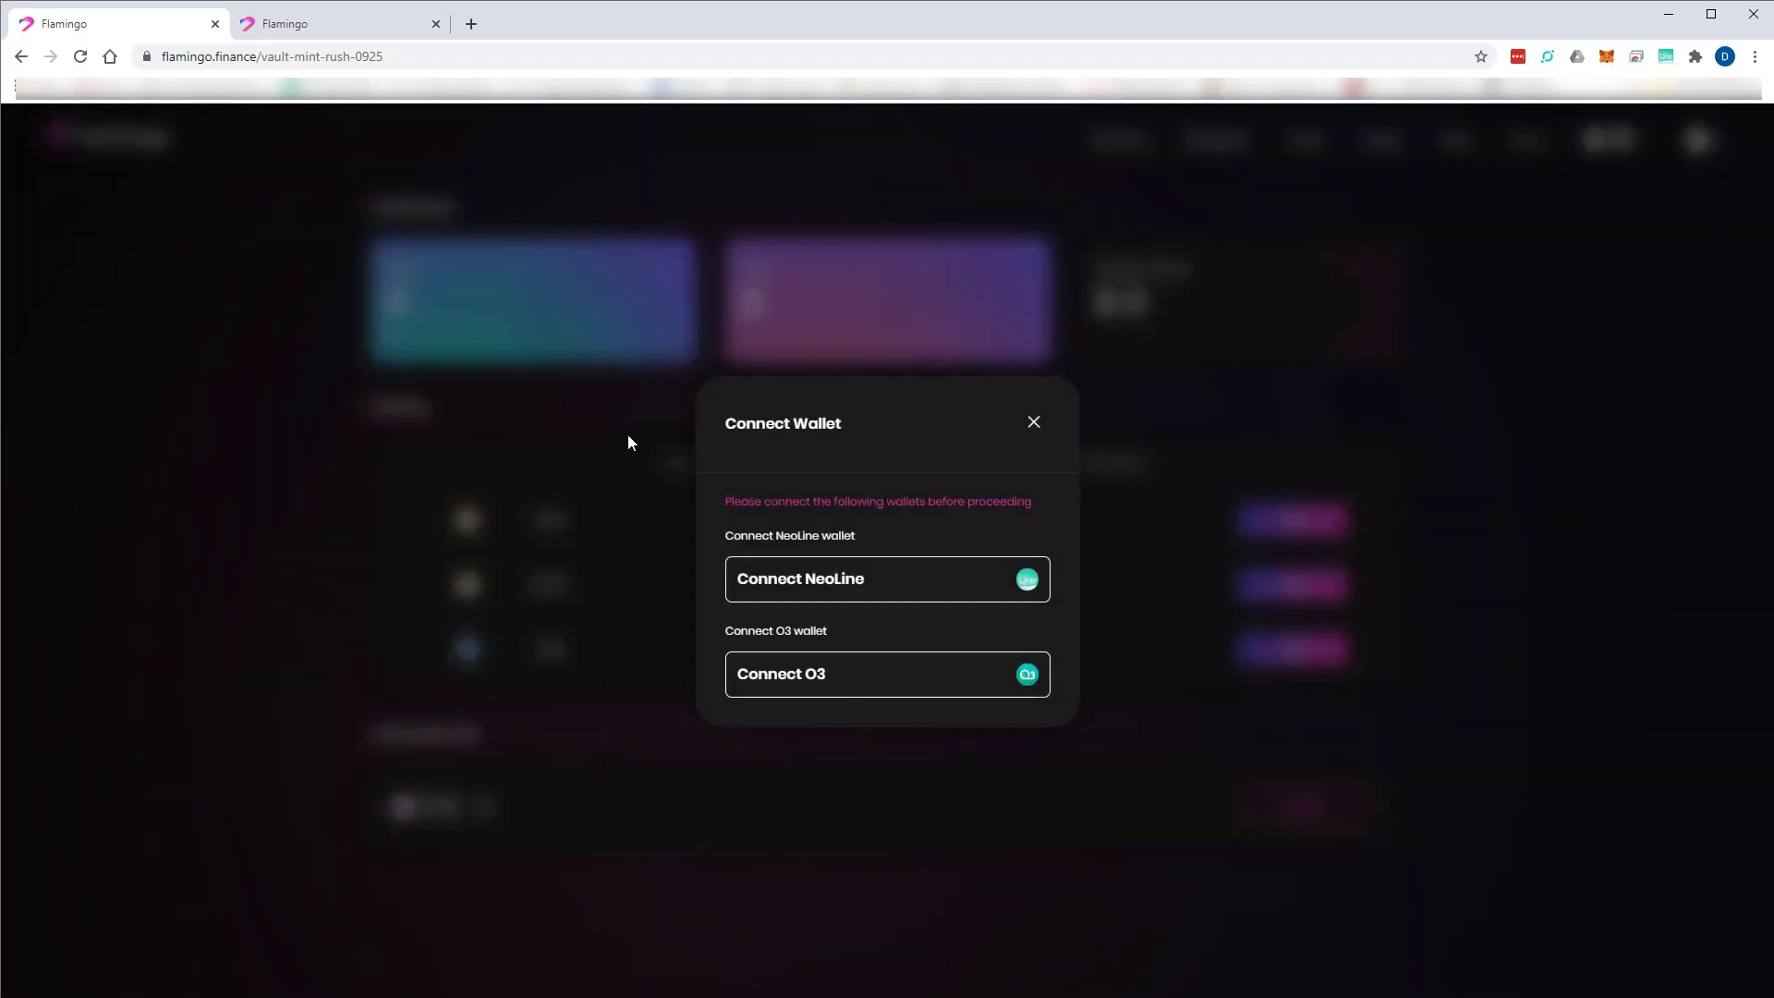
pyautogui.click(876, 584)
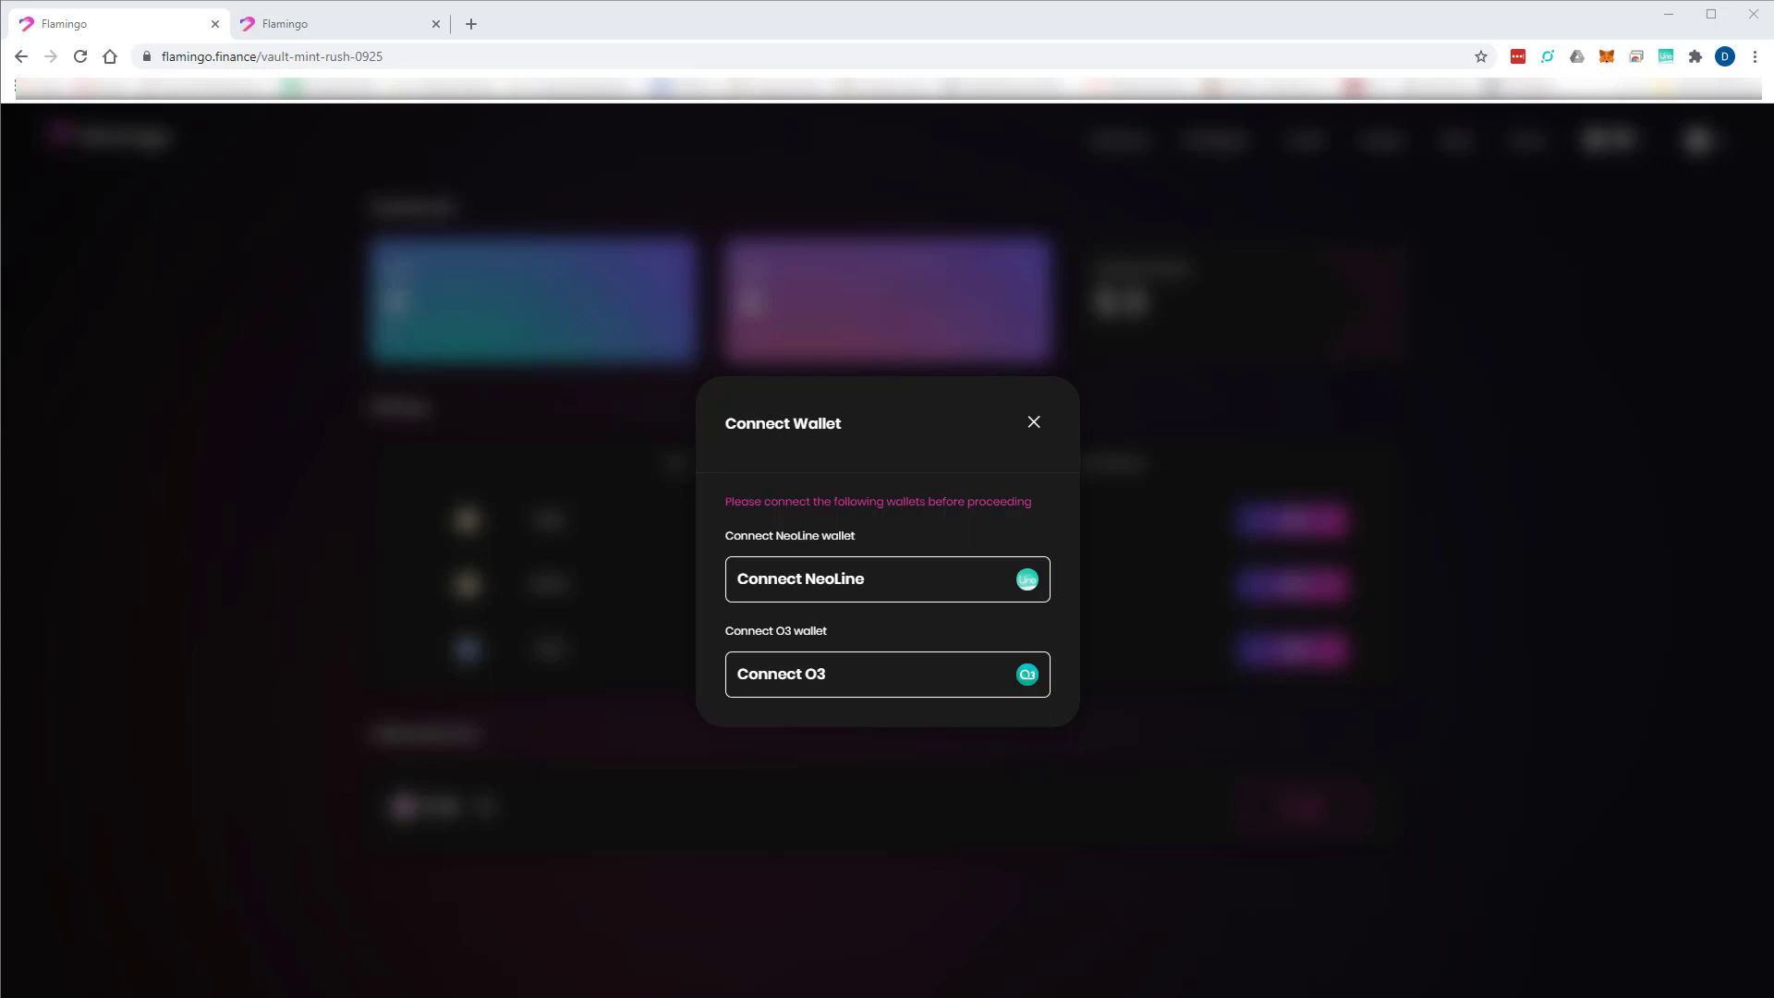
pyautogui.moveTo(0, 333); pyautogui.dragTo(195, 146)
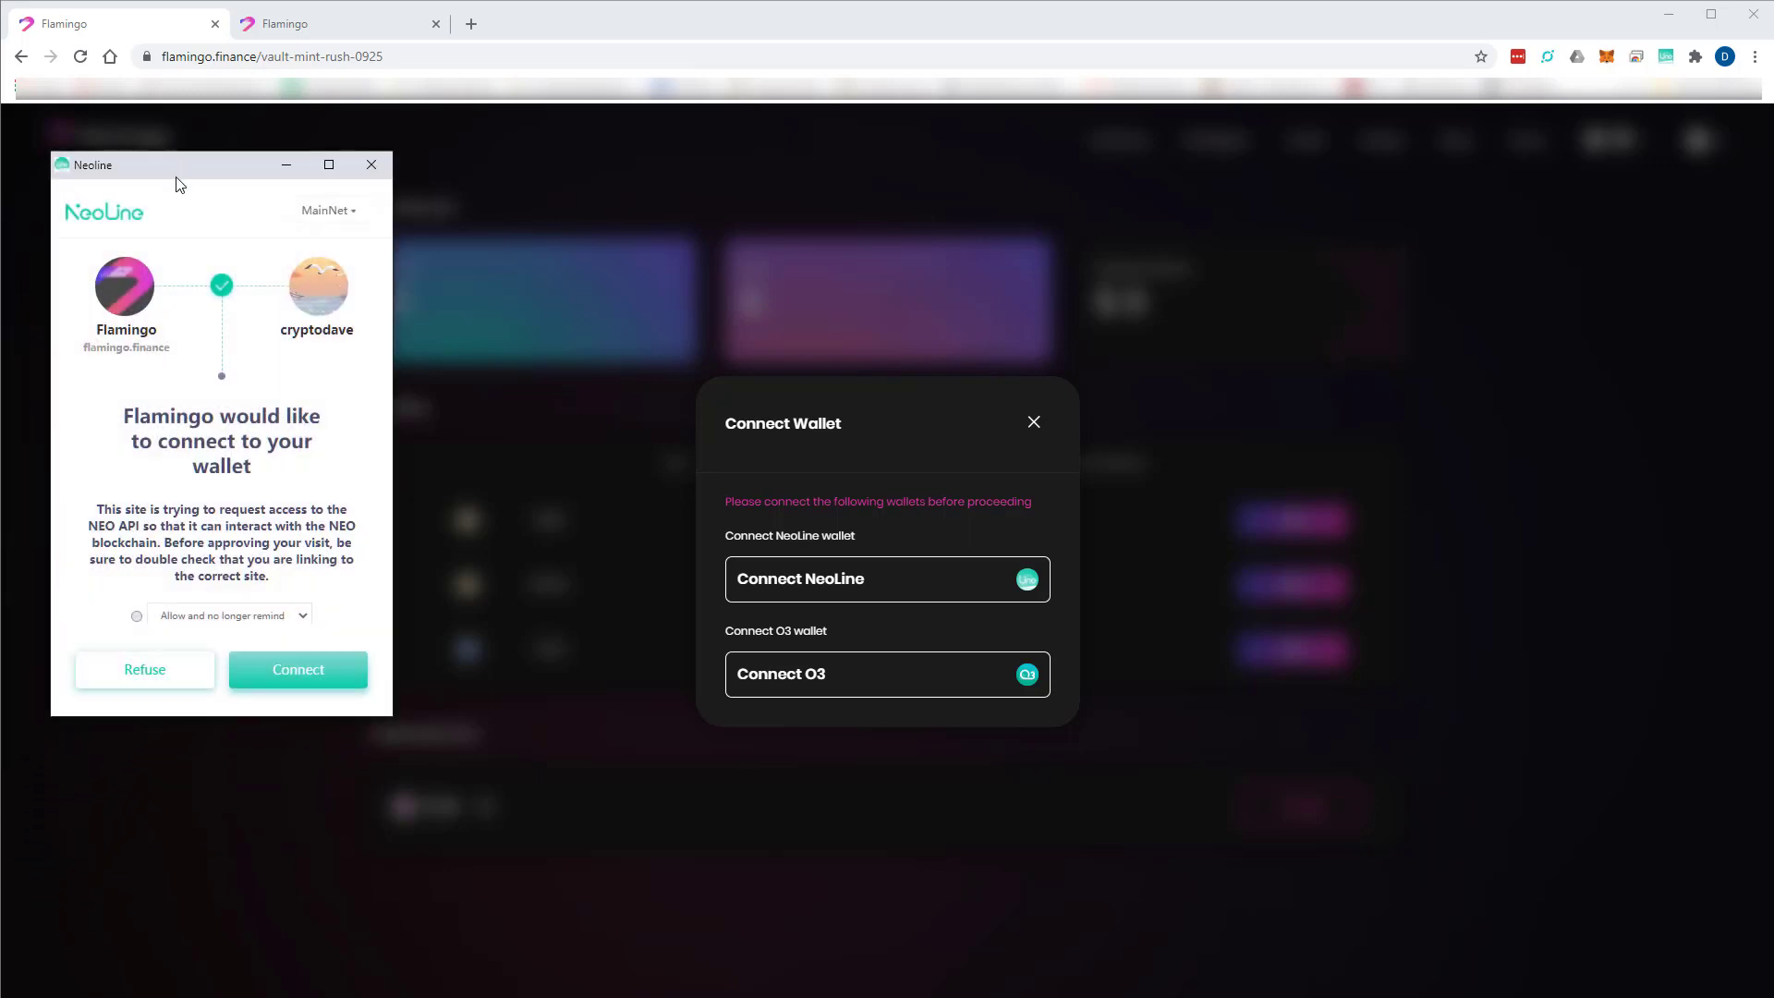
pyautogui.click(305, 675)
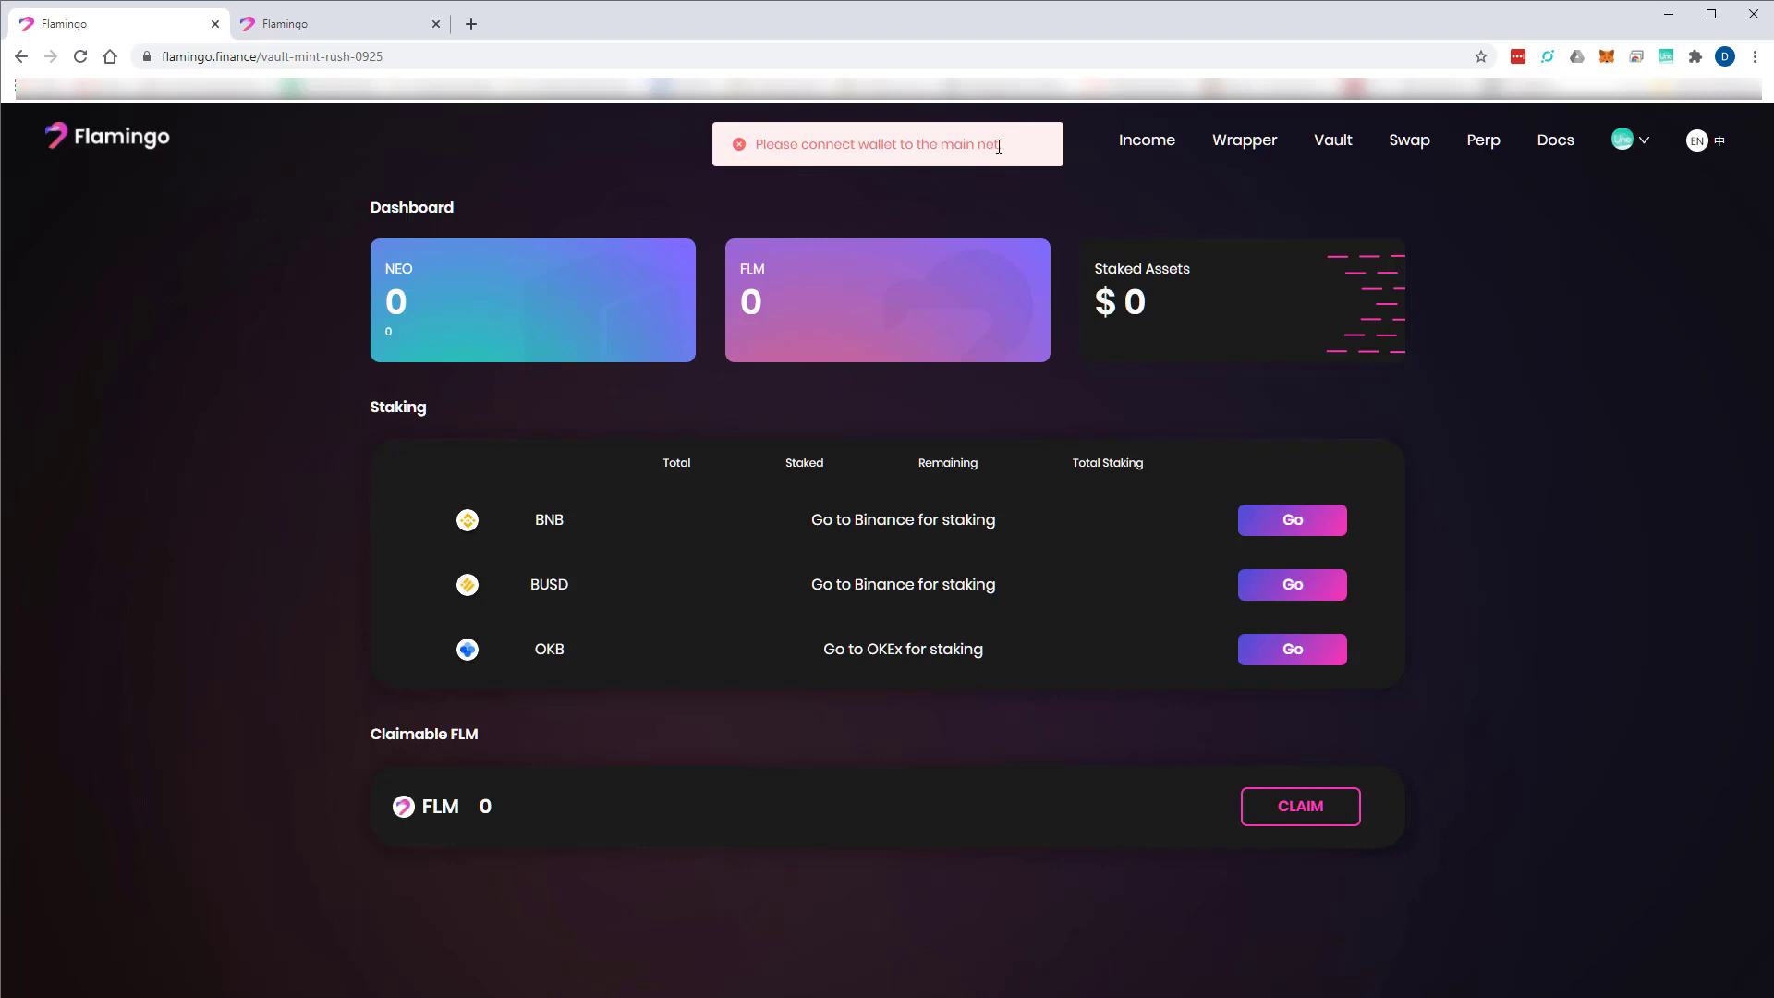
pyautogui.click(345, 27)
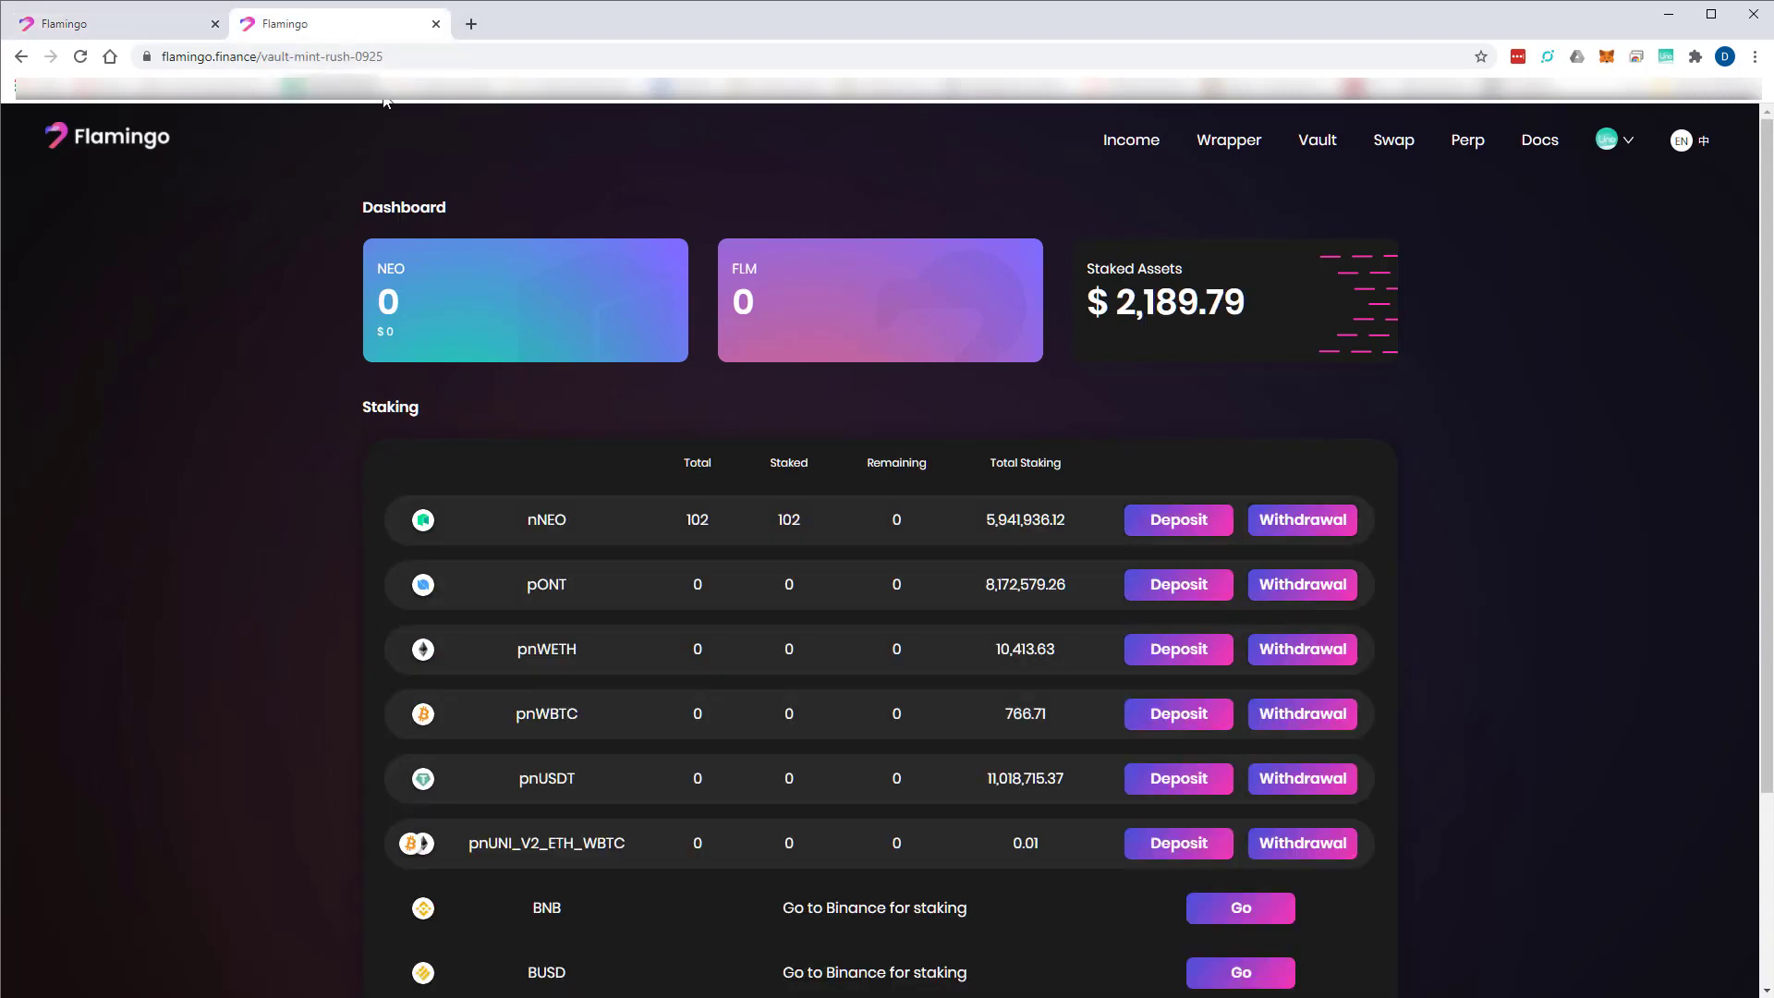
pyautogui.click(134, 28)
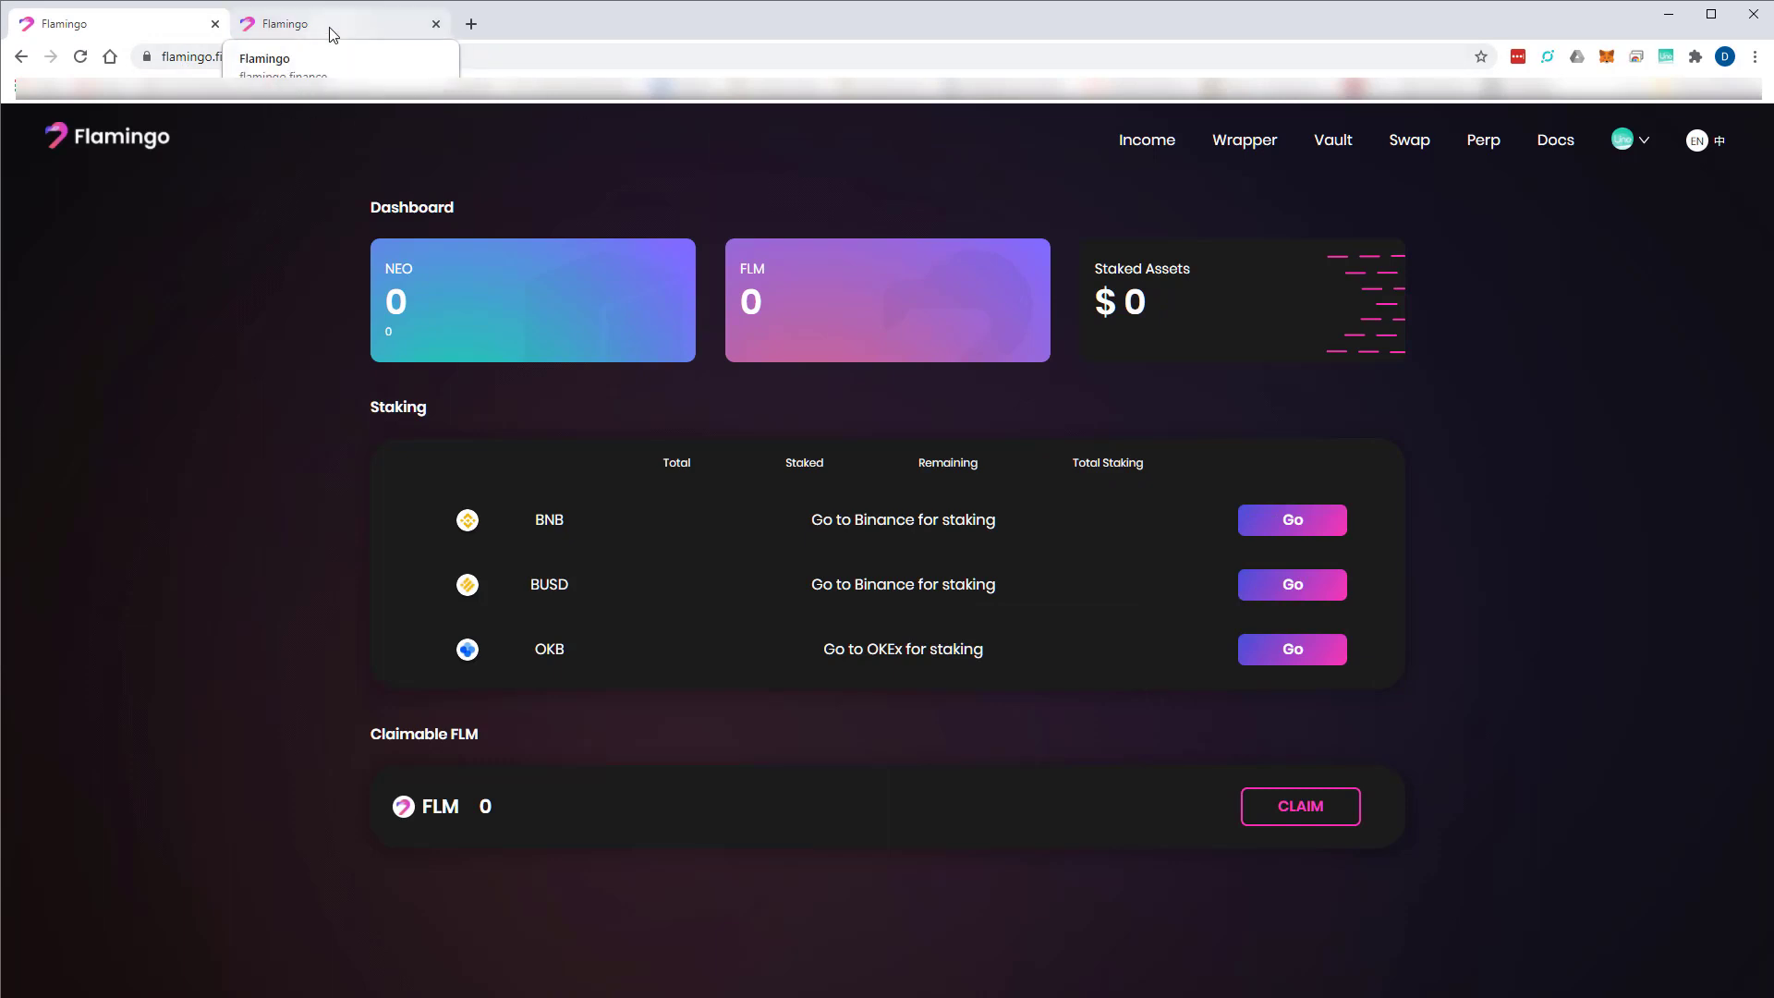
pyautogui.click(331, 34)
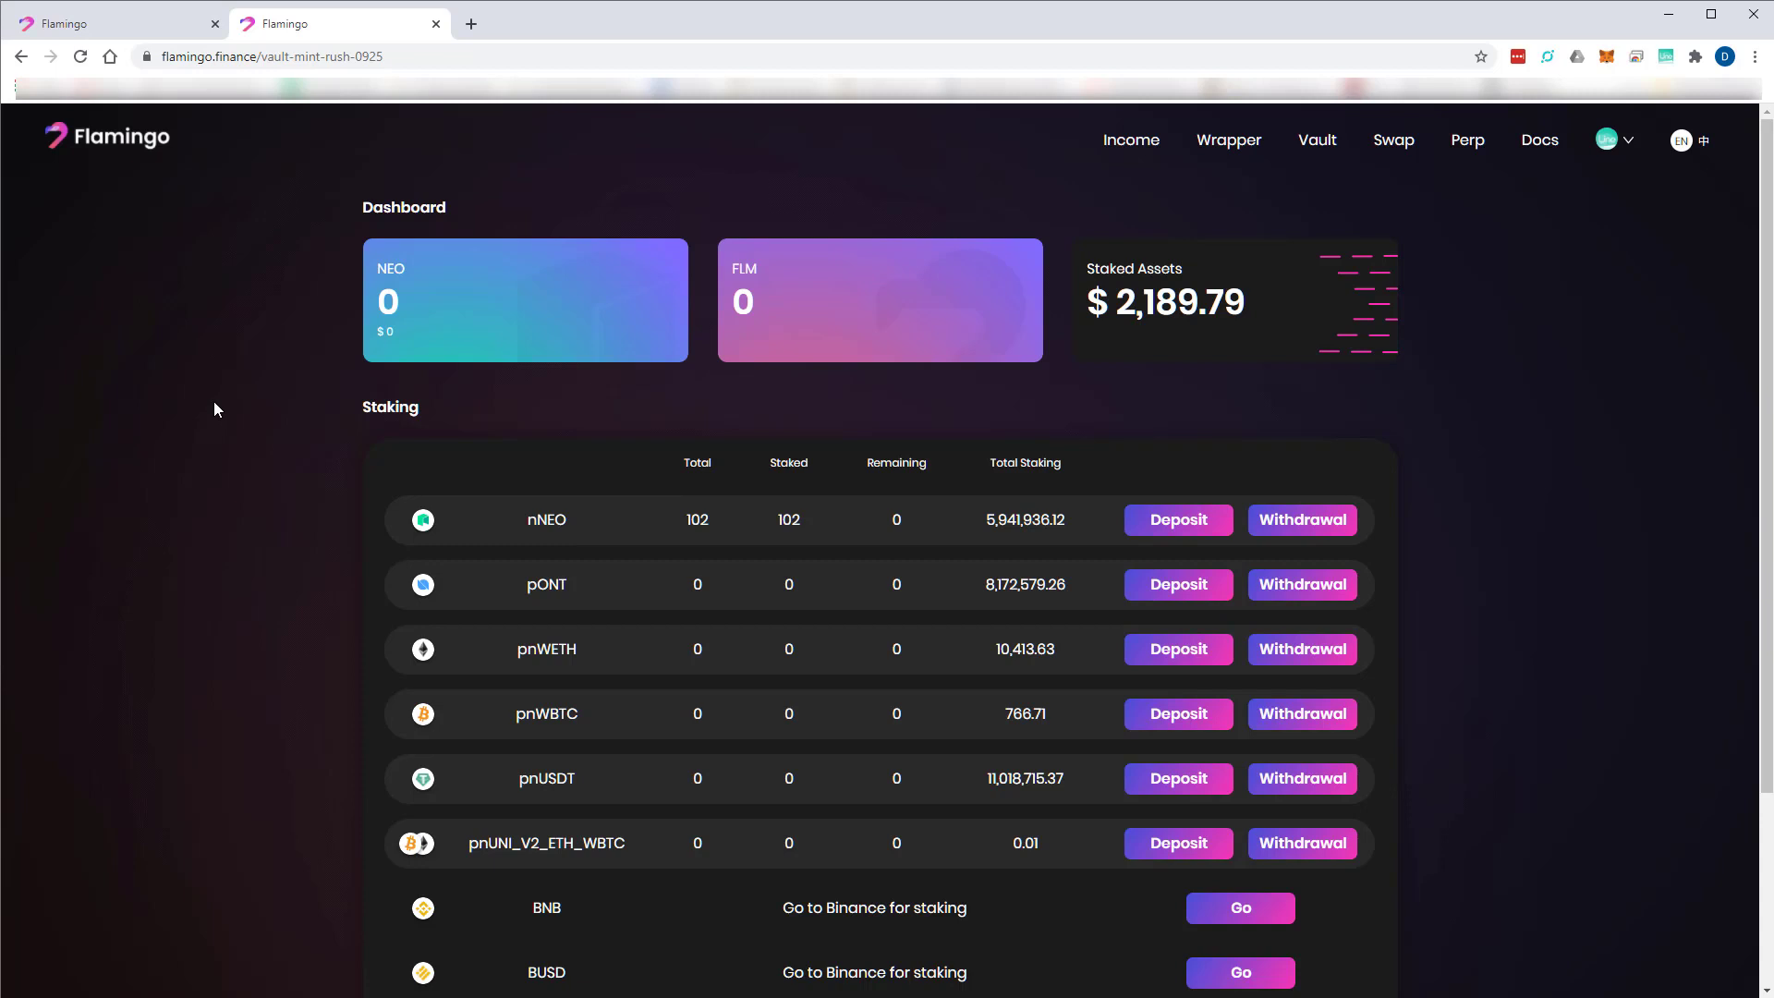
pyautogui.scroll(-3, 237, 540)
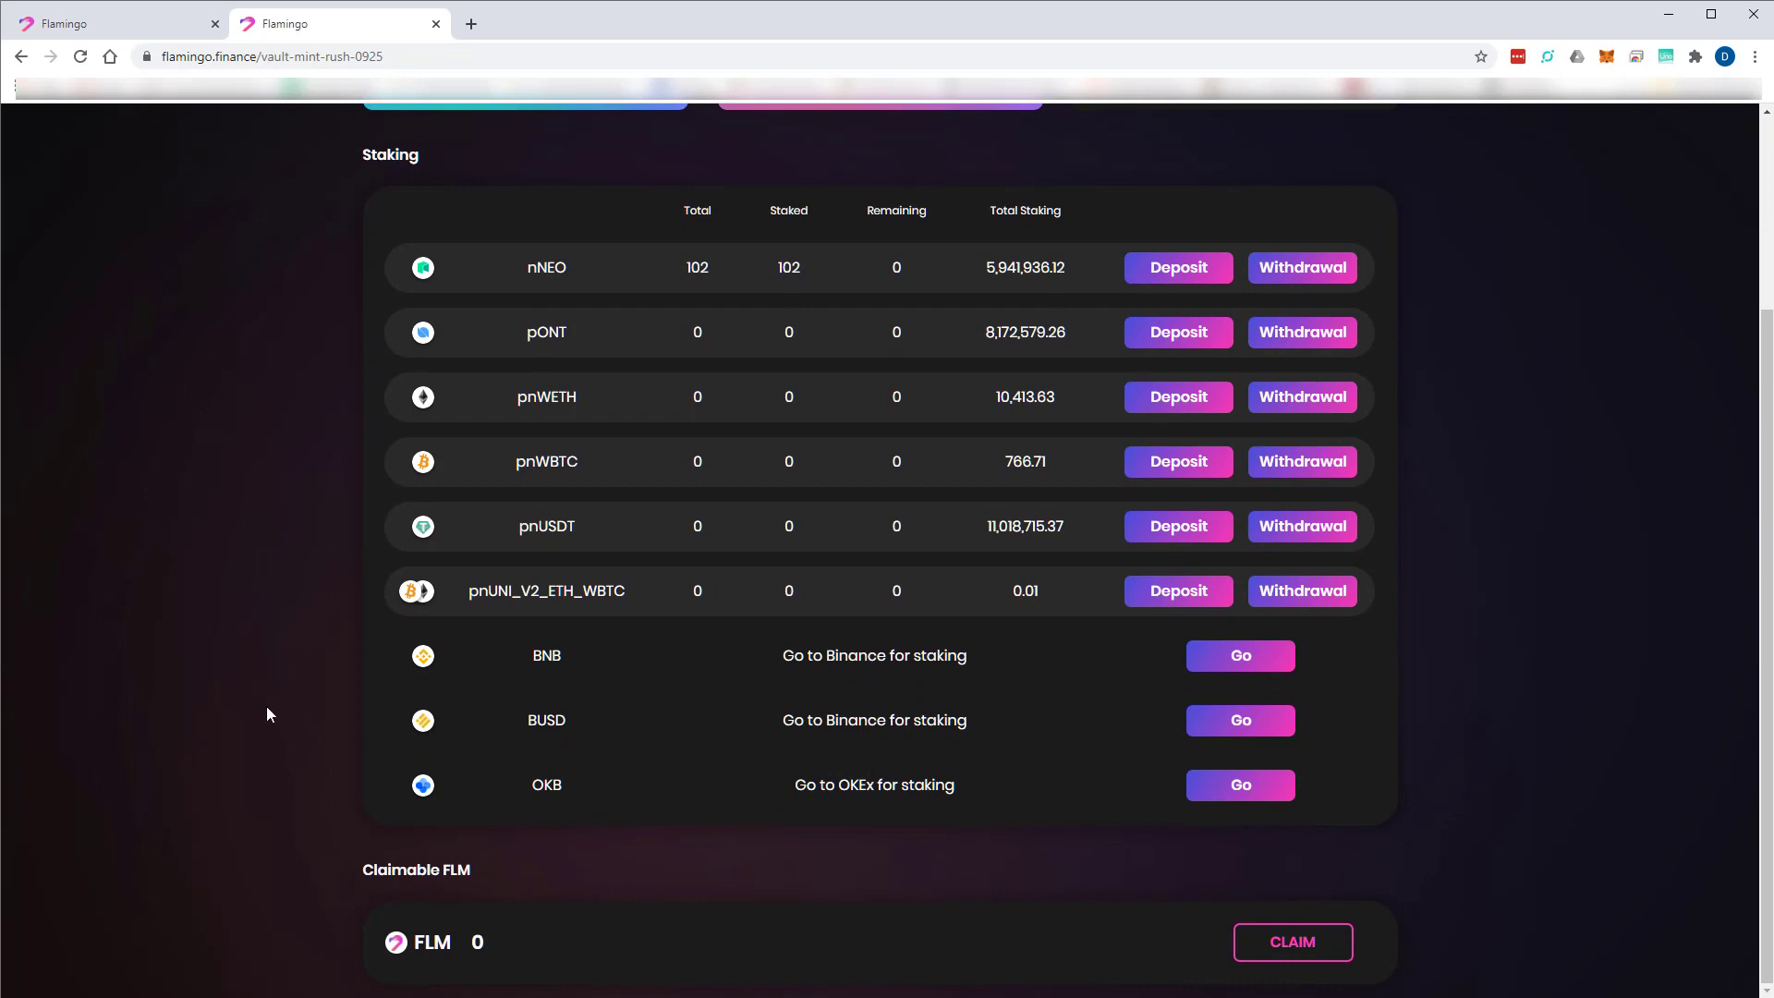
pyautogui.scroll(3, 268, 713)
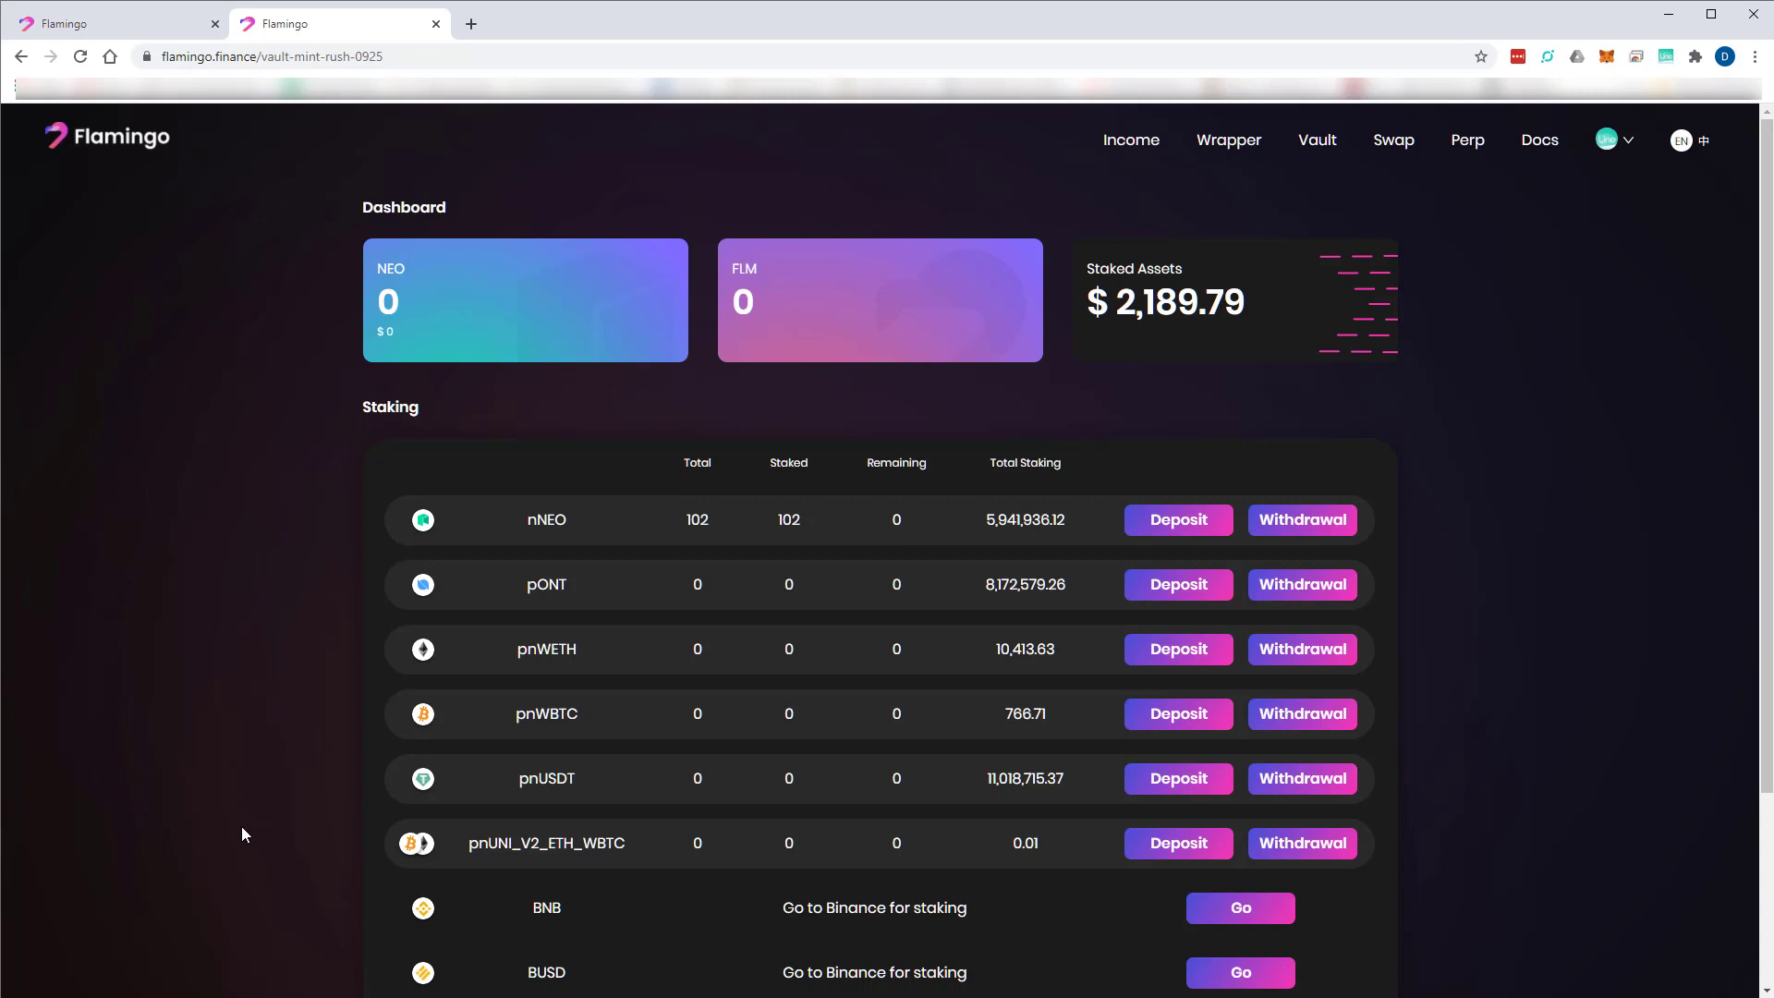
pyautogui.click(111, 37)
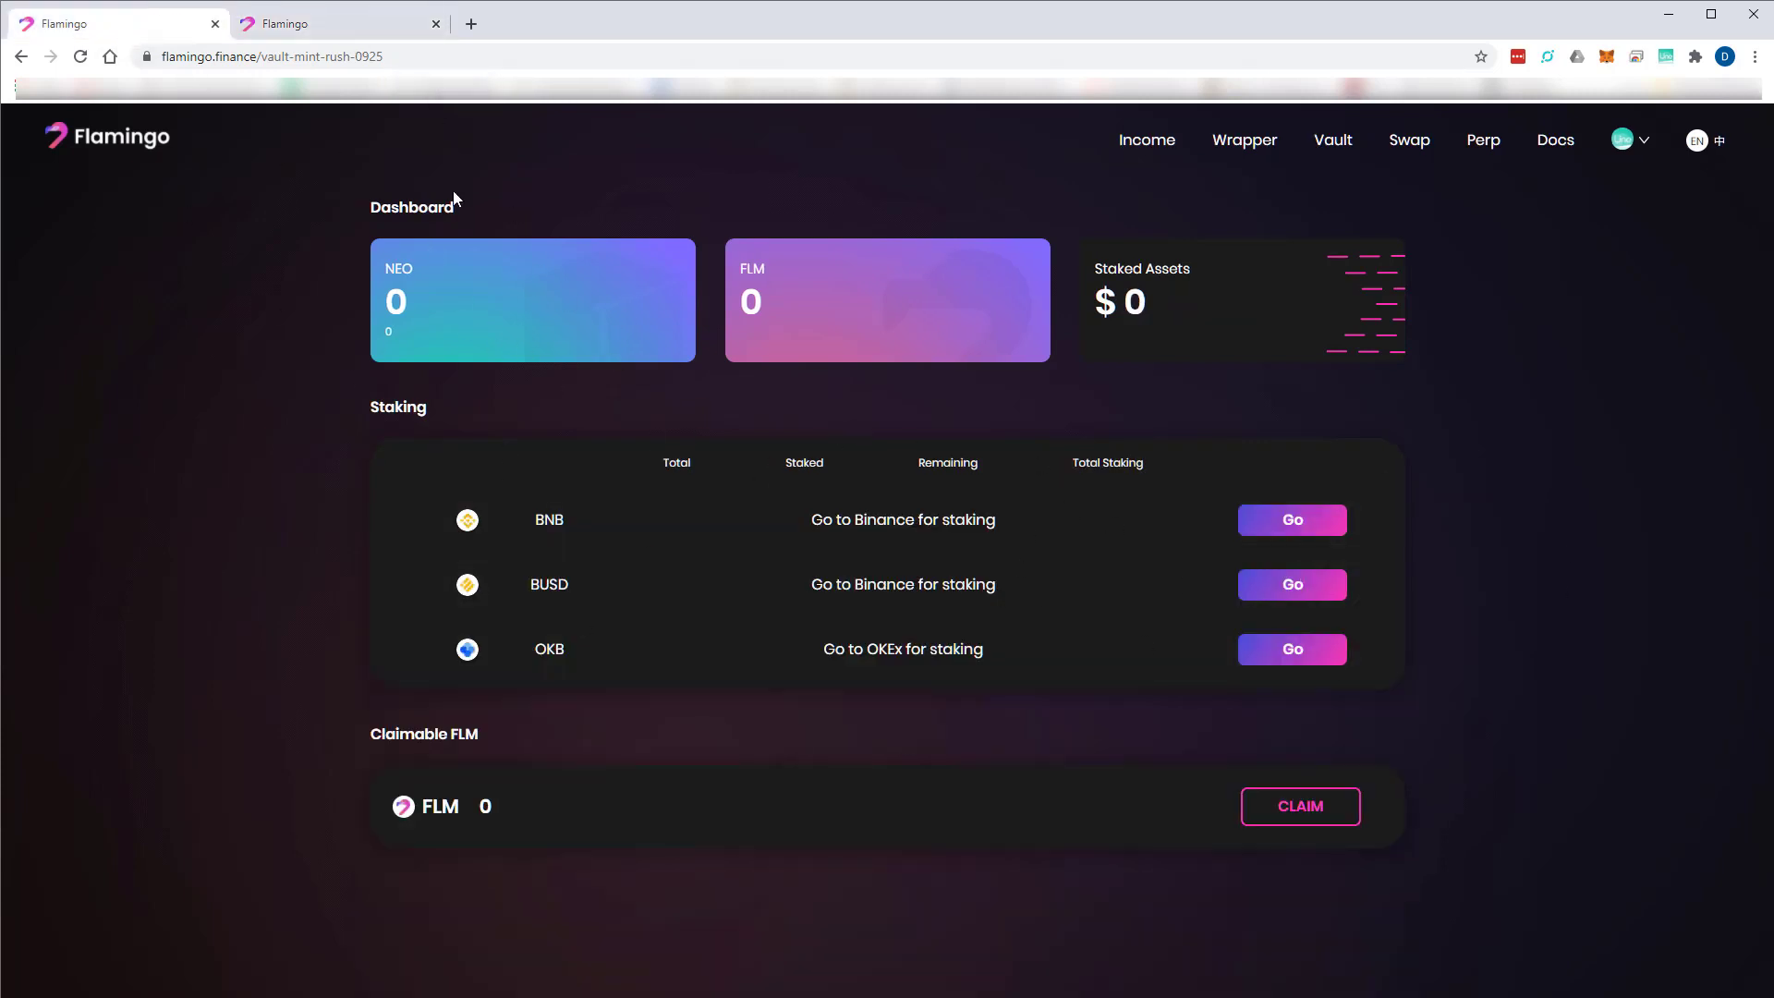
pyautogui.click(346, 33)
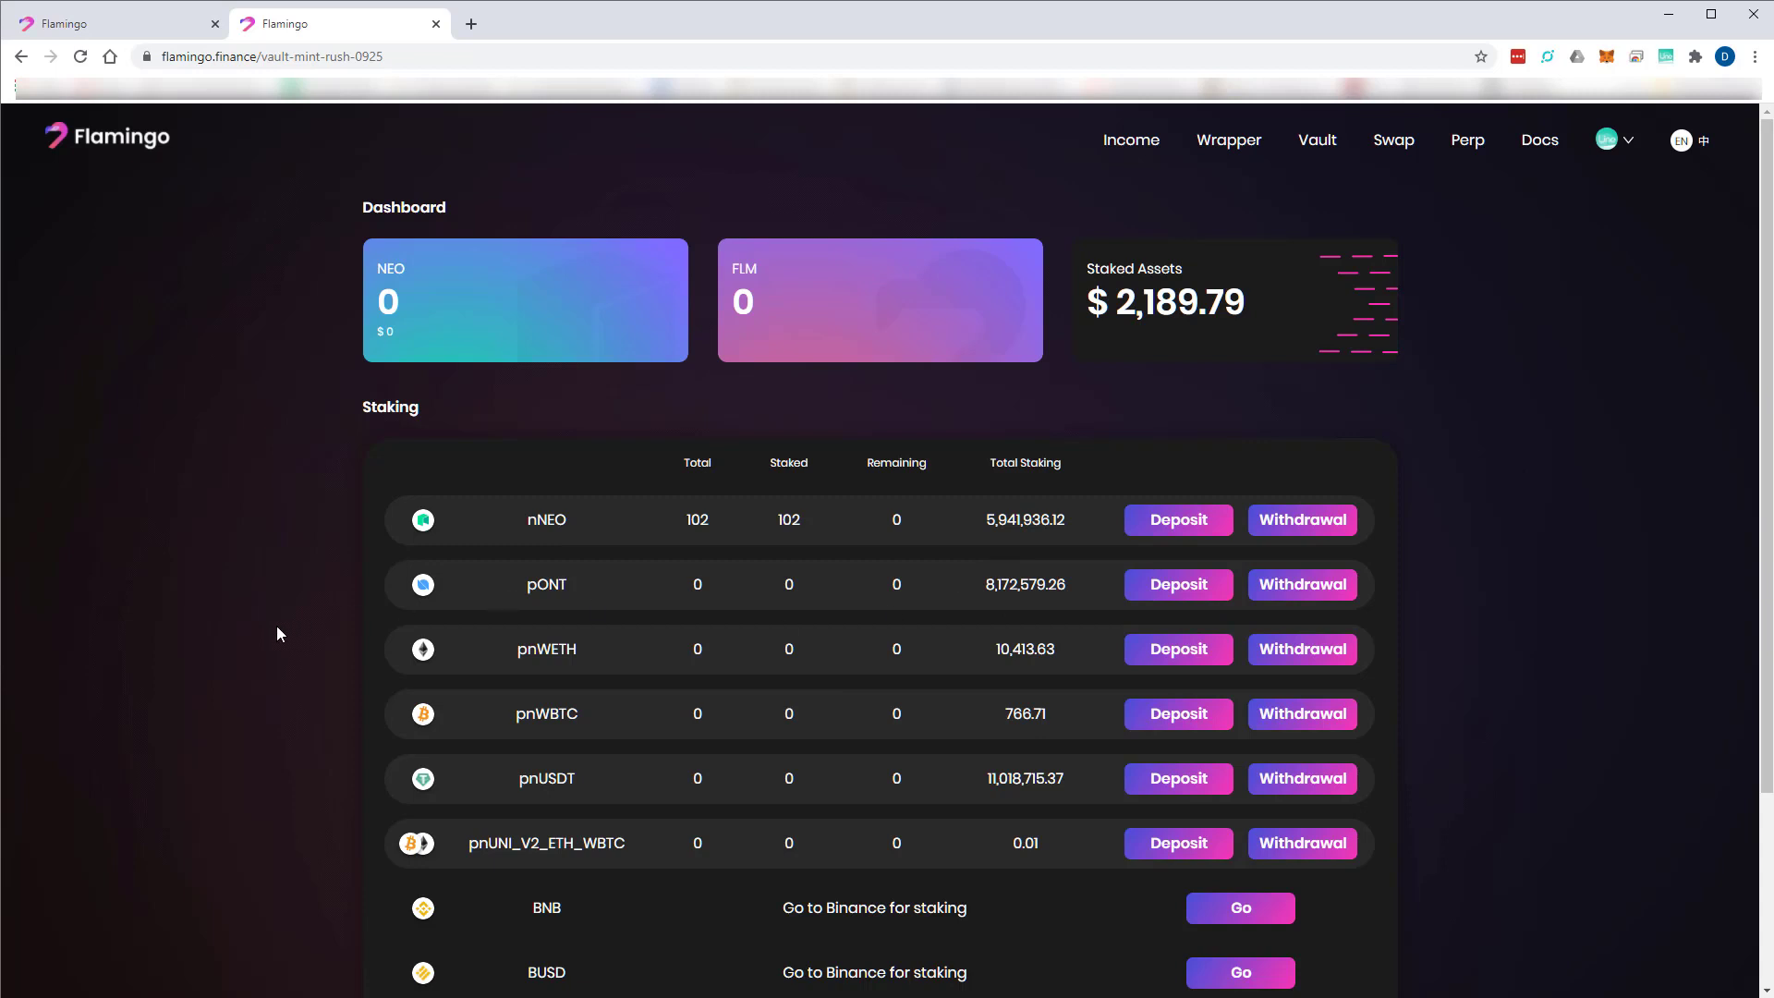
pyautogui.scroll(-2, 810, 916)
pyautogui.scroll(2, 802, 868)
pyautogui.click(150, 28)
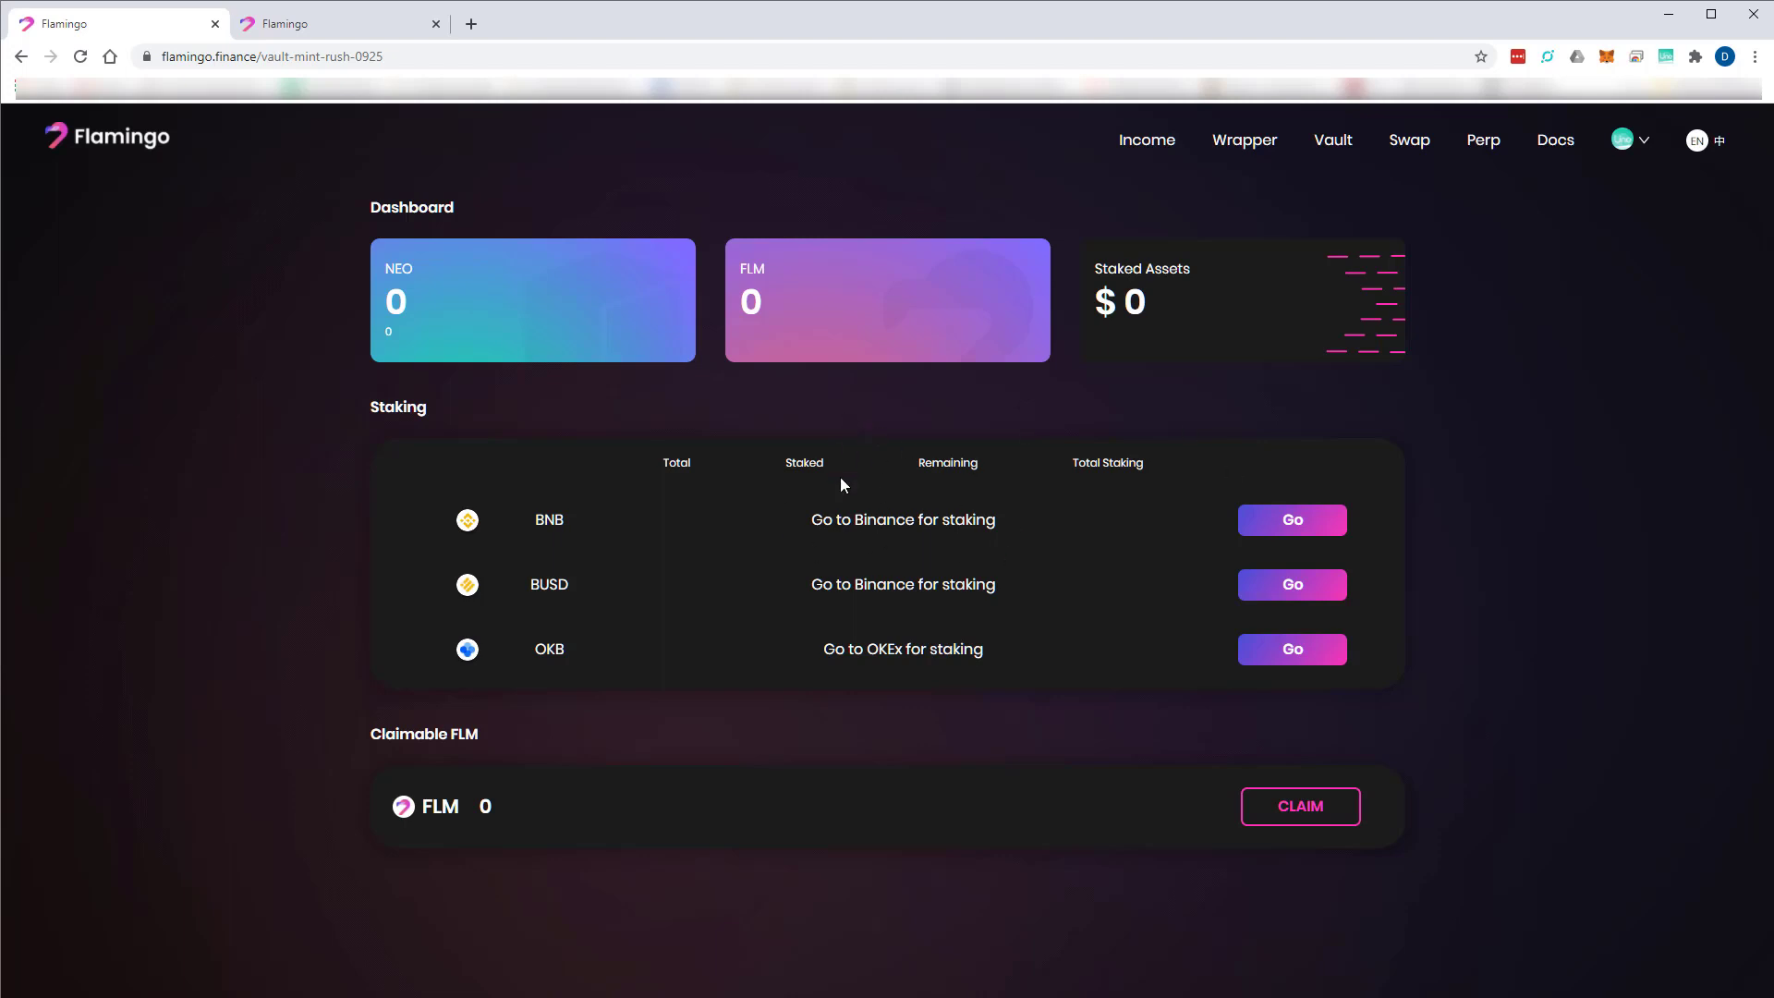
pyautogui.click(337, 30)
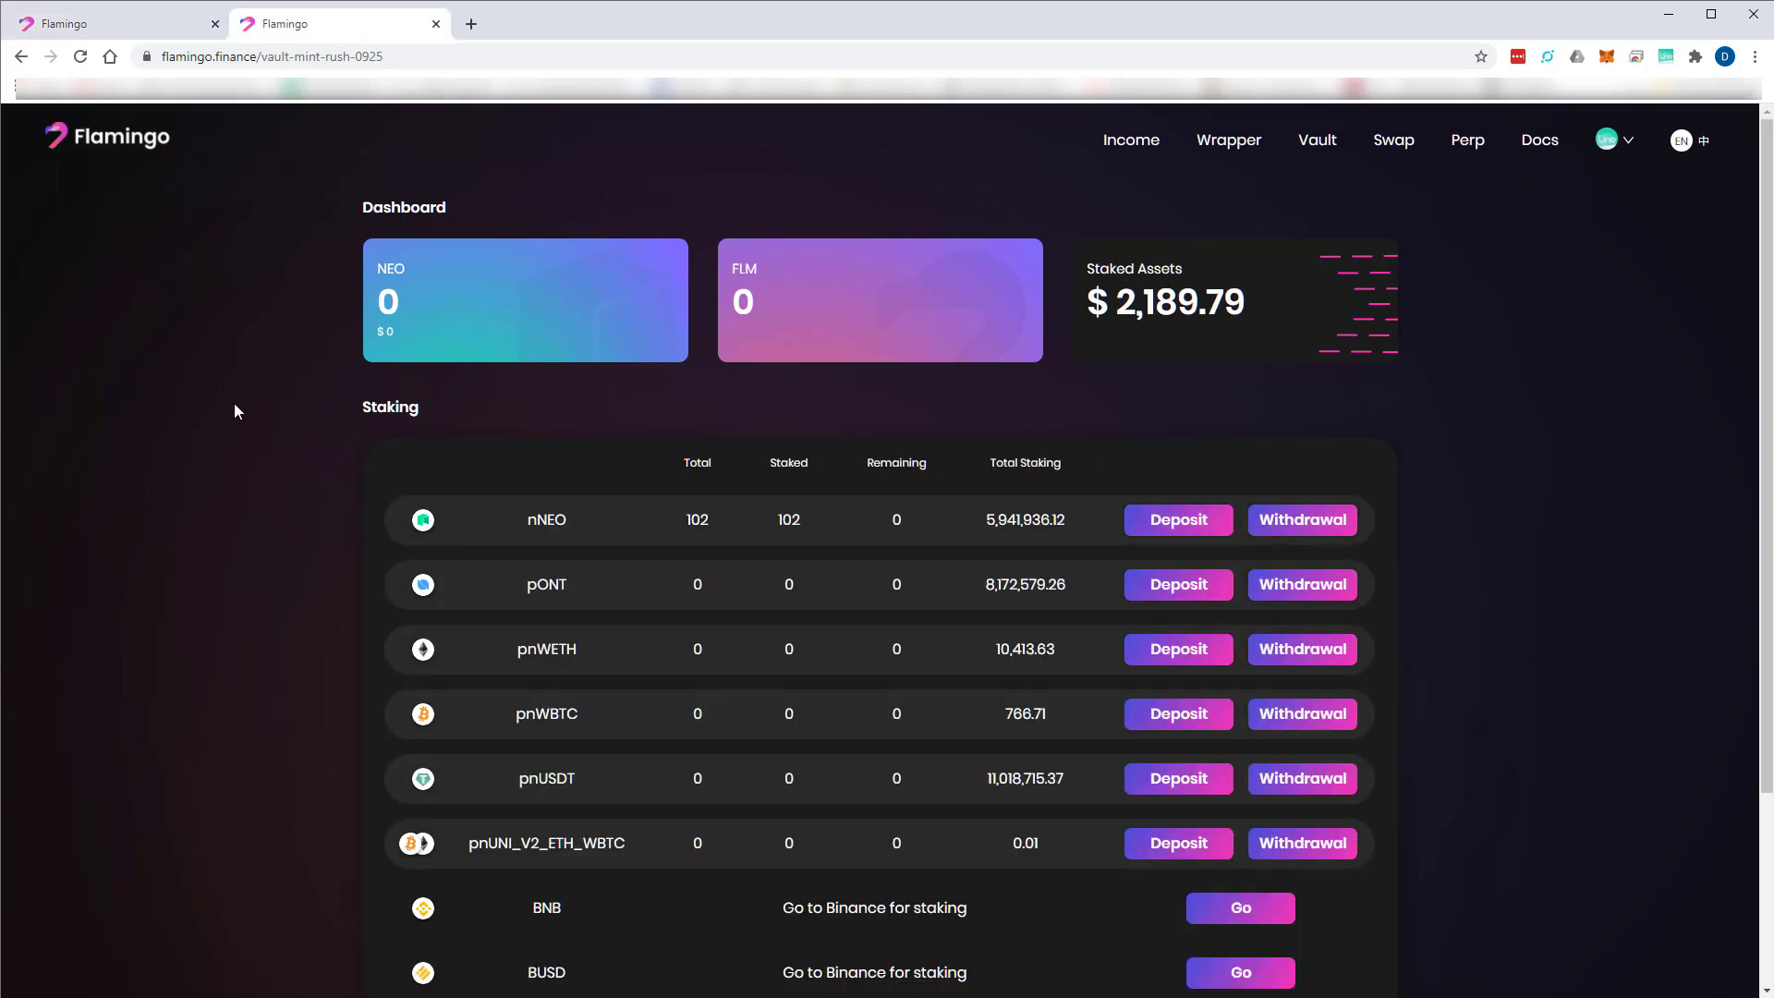